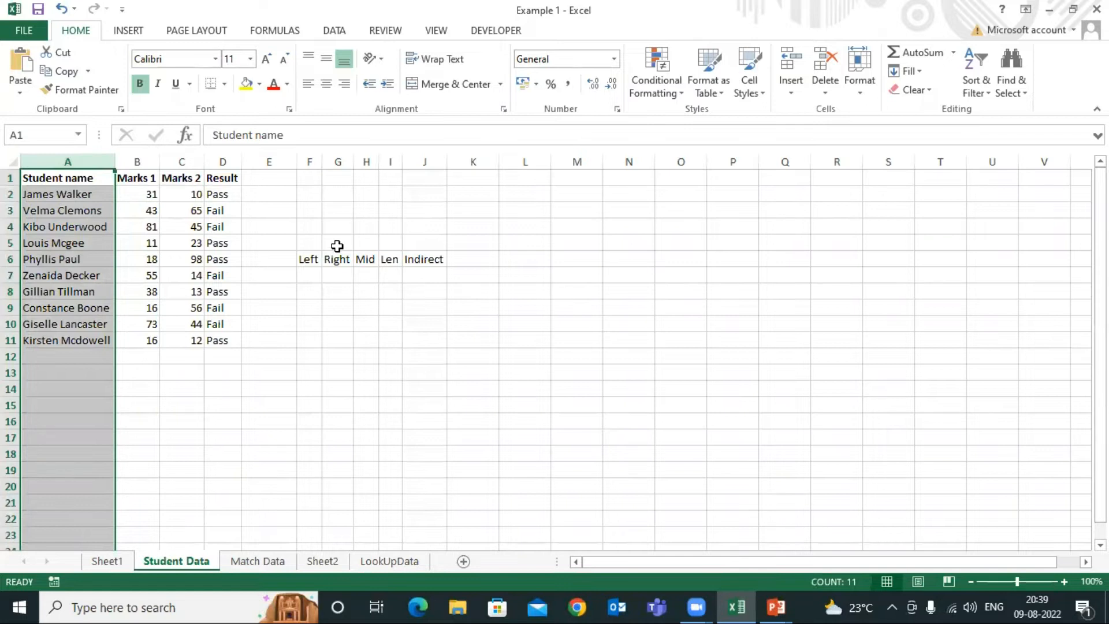
Make the Left, Right, Mid, Len and Indirect headings in F6:J6 bold
{"action": "left_click_drag", "start_coordinate": [309, 261], "coordinate": [421, 258]}
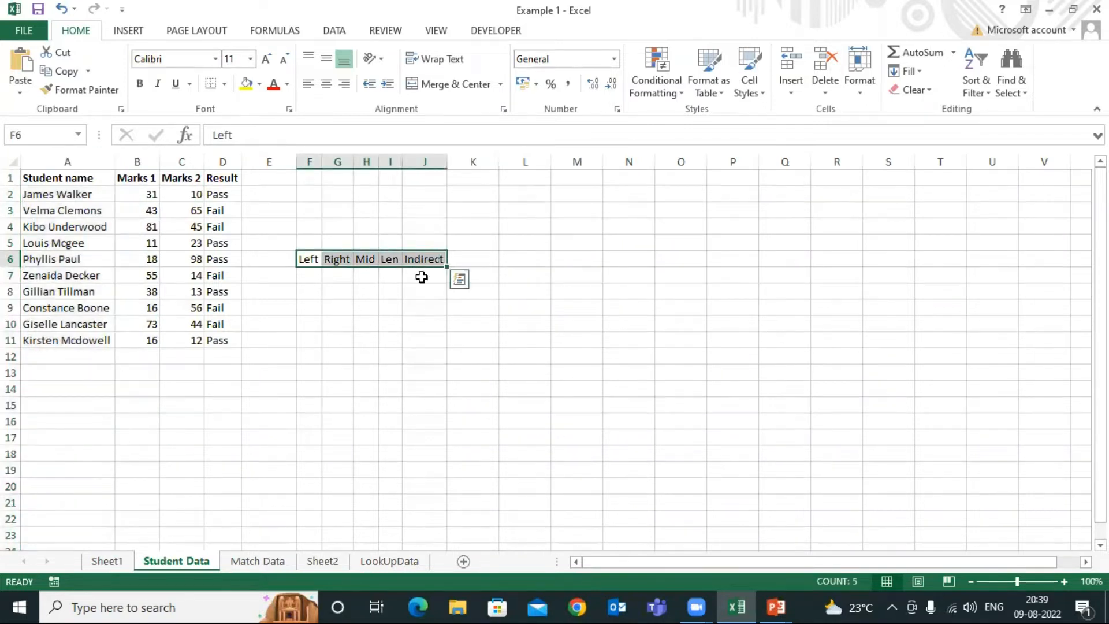
{"action": "key", "text": "ctrl+b"}
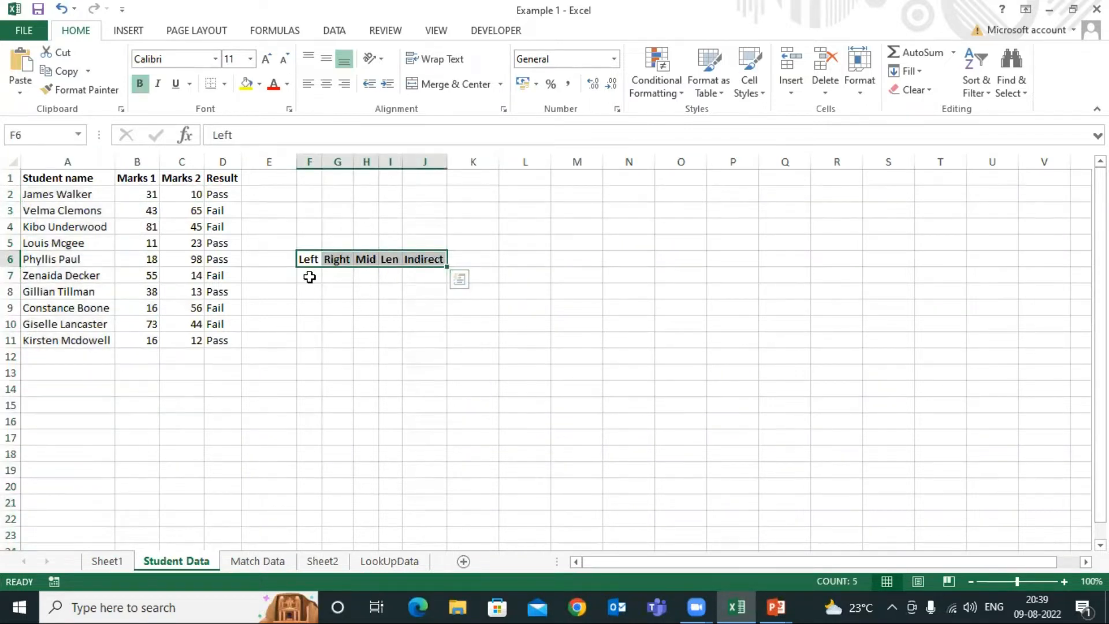
{"action": "left_click", "coordinate": [311, 274]}
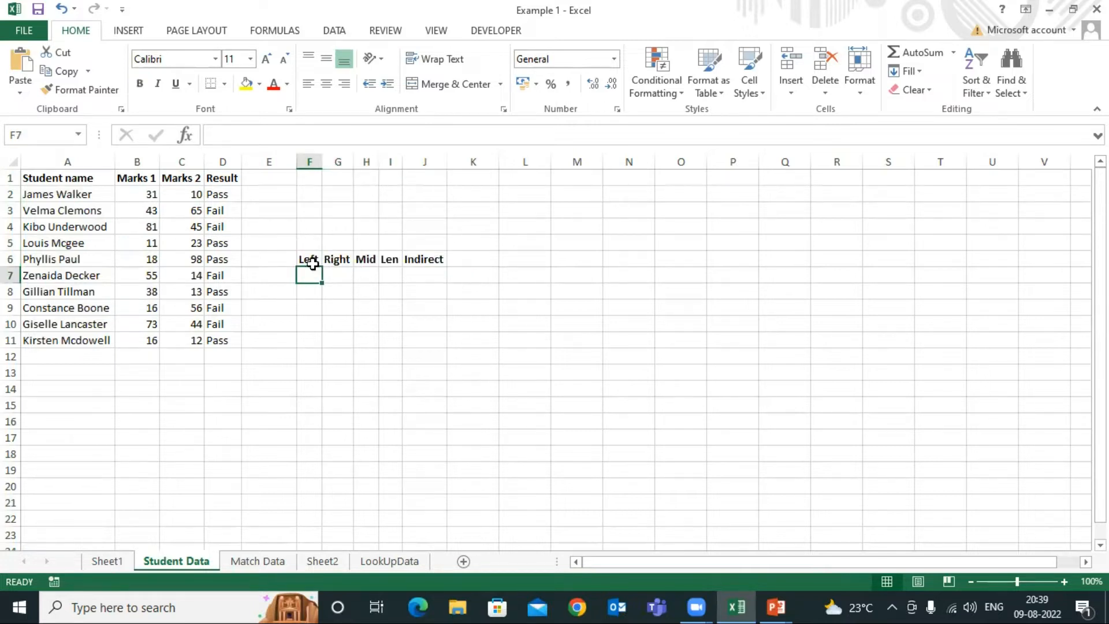
{"action": "left_click", "coordinate": [310, 260]}
{"action": "left_click", "coordinate": [338, 260]}
{"action": "left_click", "coordinate": [366, 259]}
{"action": "left_click", "coordinate": [389, 259]}
{"action": "left_click", "coordinate": [420, 260]}
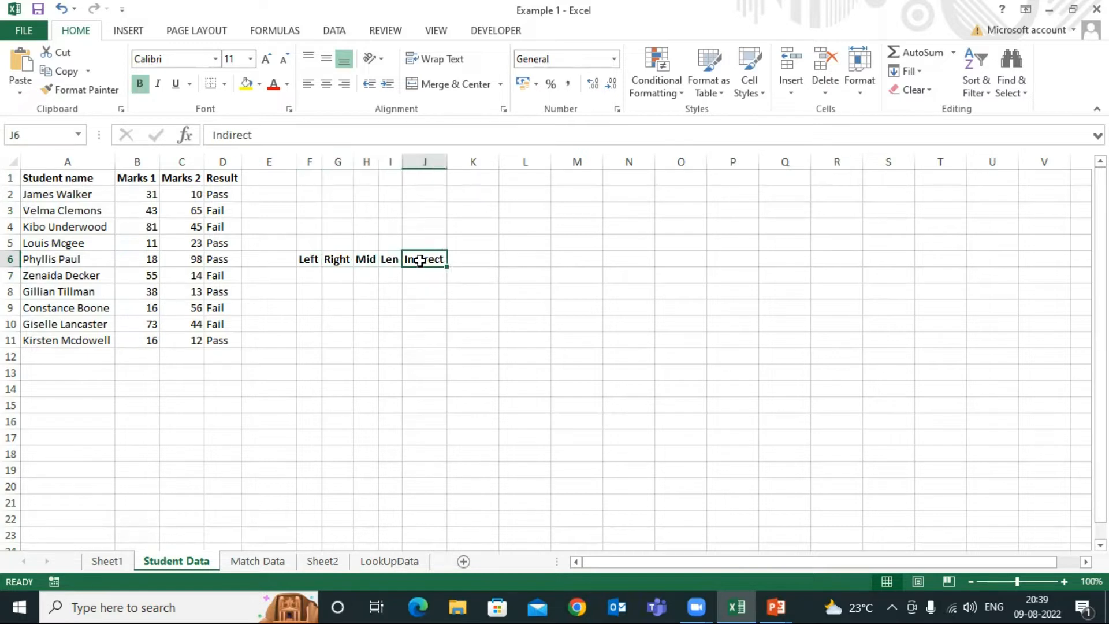
{"action": "left_click", "coordinate": [308, 259]}
{"action": "key", "text": "shift+space"}
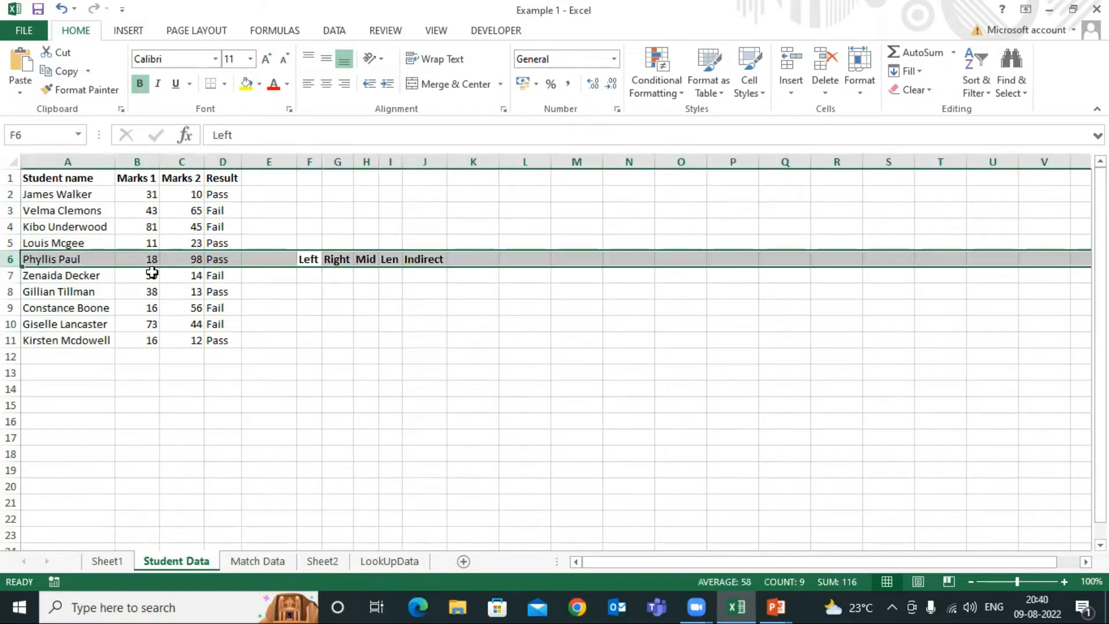
{"action": "left_click", "coordinate": [307, 293]}
{"action": "left_click_drag", "start_coordinate": [84, 265], "coordinate": [87, 293]}
Insert a blank column at column E, shifting the function headings one column over
{"action": "left_click", "coordinate": [279, 162]}
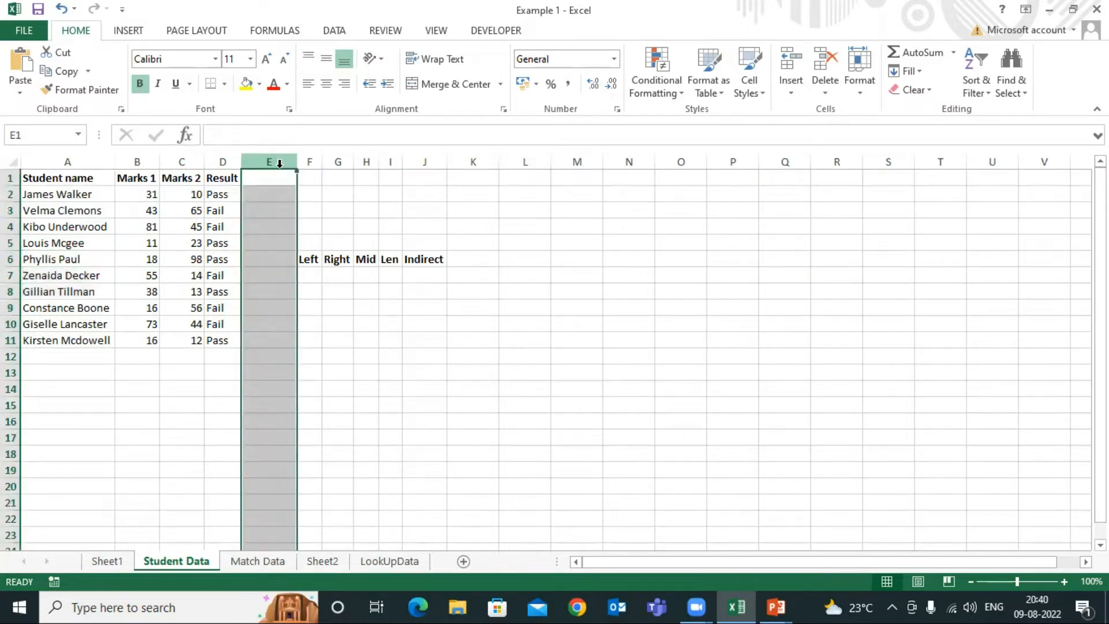
{"action": "key", "text": "ctrl+shift+plus"}
{"action": "left_click", "coordinate": [456, 387]}
Copy the five student names in A6:A10 and paste them starting at F6
{"action": "left_click_drag", "start_coordinate": [70, 261], "coordinate": [76, 321]}
{"action": "key", "text": "ctrl+c"}
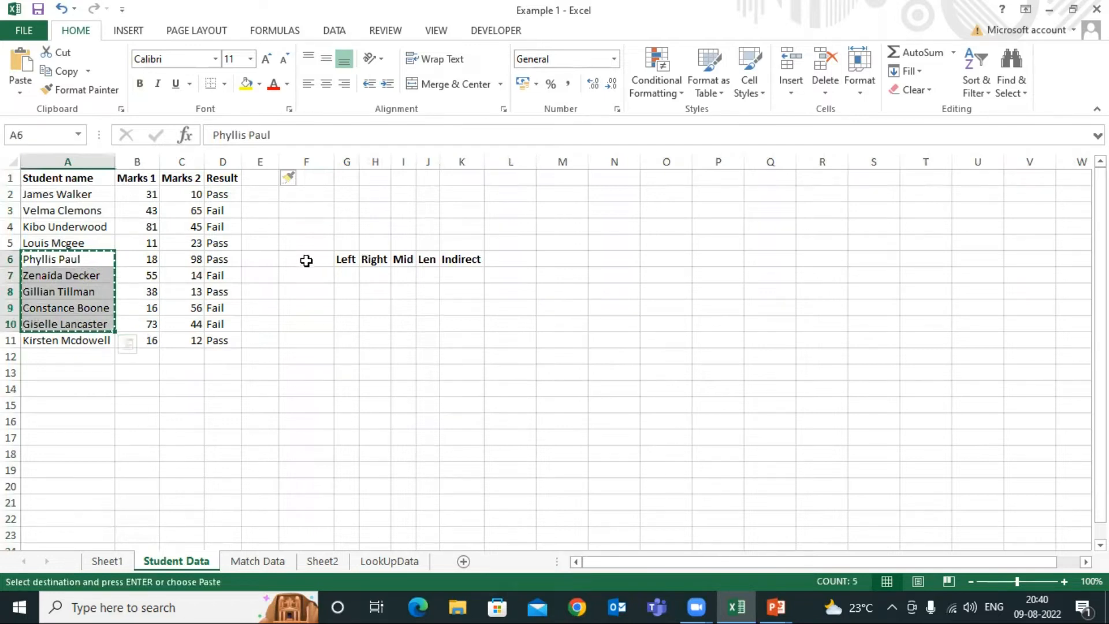
{"action": "left_click", "coordinate": [306, 261]}
{"action": "key", "text": "ctrl+v"}
{"action": "key", "text": "Escape"}
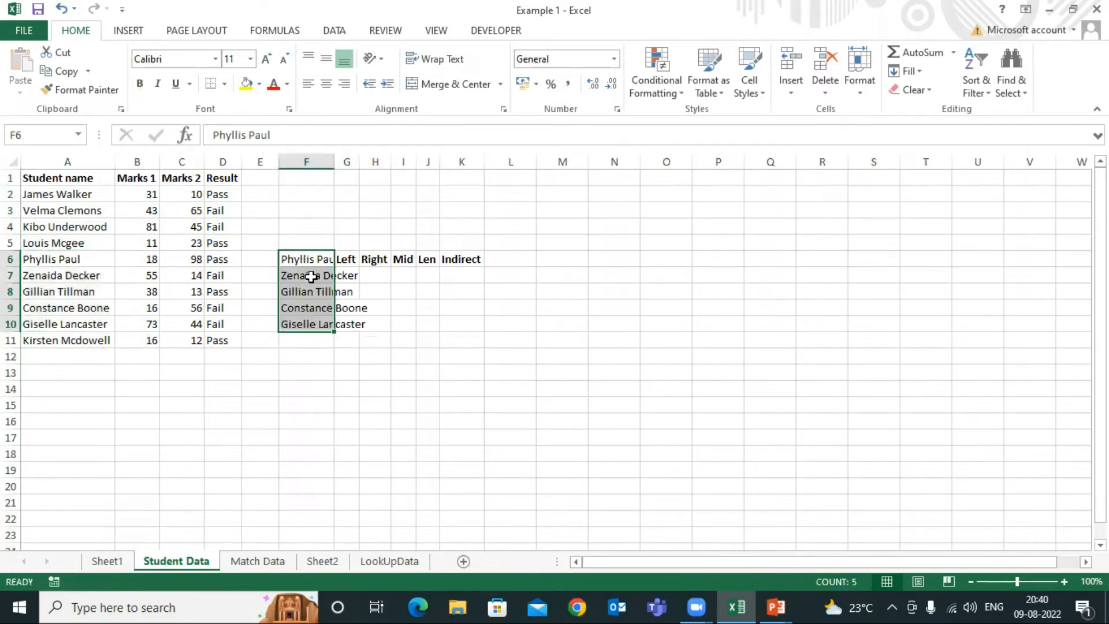
Move the copied names down one row to F7:F11 and fit column F's width to them
{"action": "key", "text": "ctrl+x"}
{"action": "left_click", "coordinate": [312, 277]}
{"action": "key", "text": "ctrl+v"}
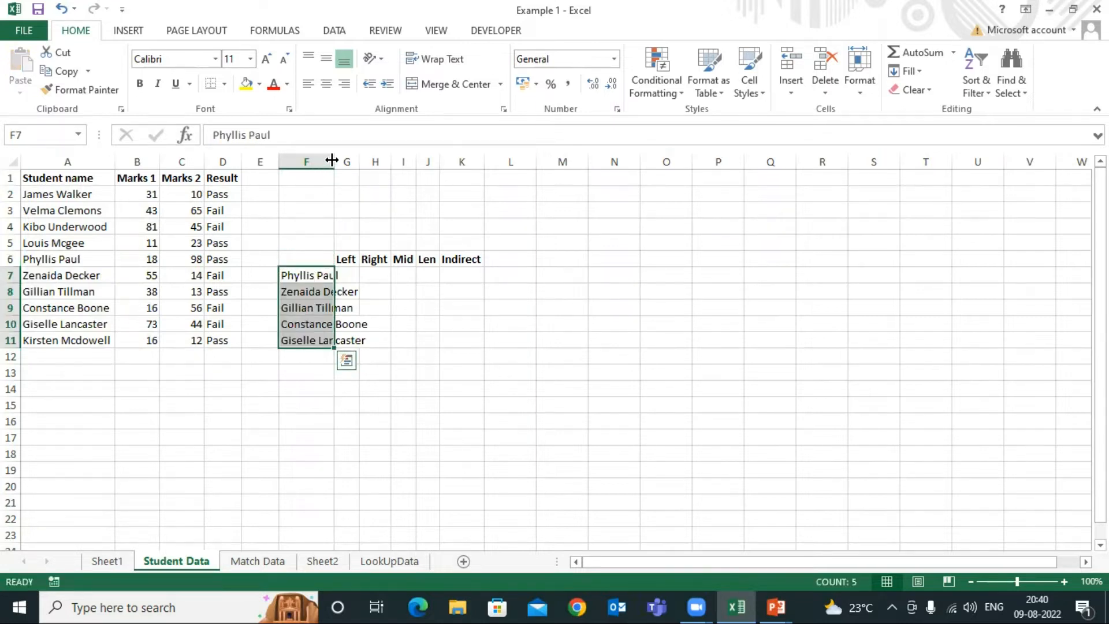
{"action": "double_click", "coordinate": [332, 160]}
{"action": "left_click", "coordinate": [421, 294]}
{"action": "left_click", "coordinate": [383, 258]}
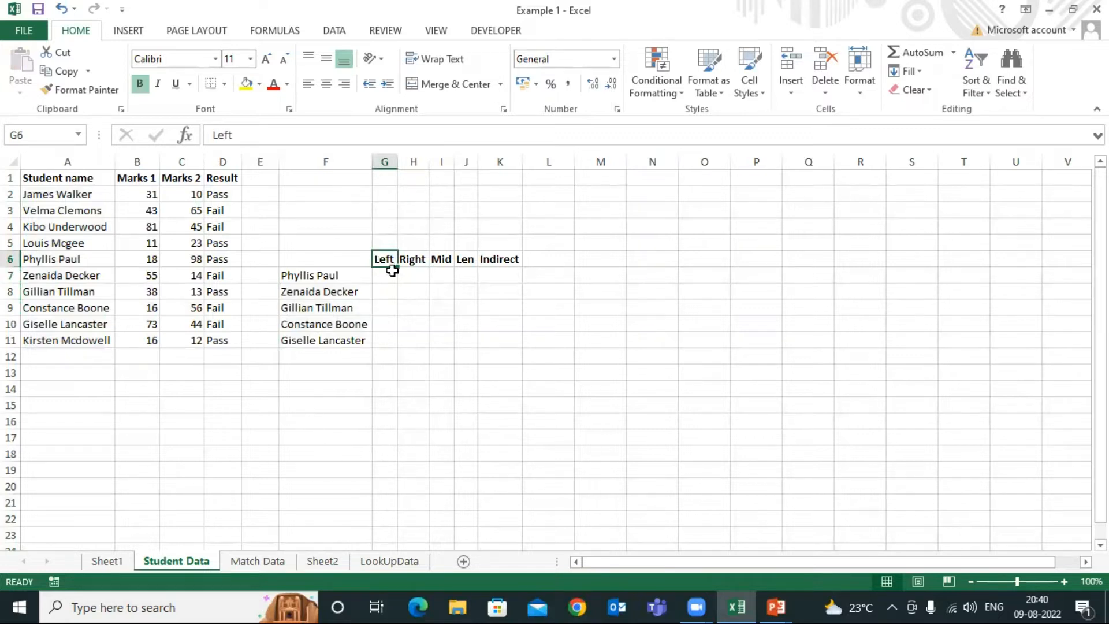
{"action": "left_click", "coordinate": [413, 259]}
{"action": "left_click", "coordinate": [443, 260]}
{"action": "left_click", "coordinate": [465, 262]}
{"action": "left_click", "coordinate": [511, 257]}
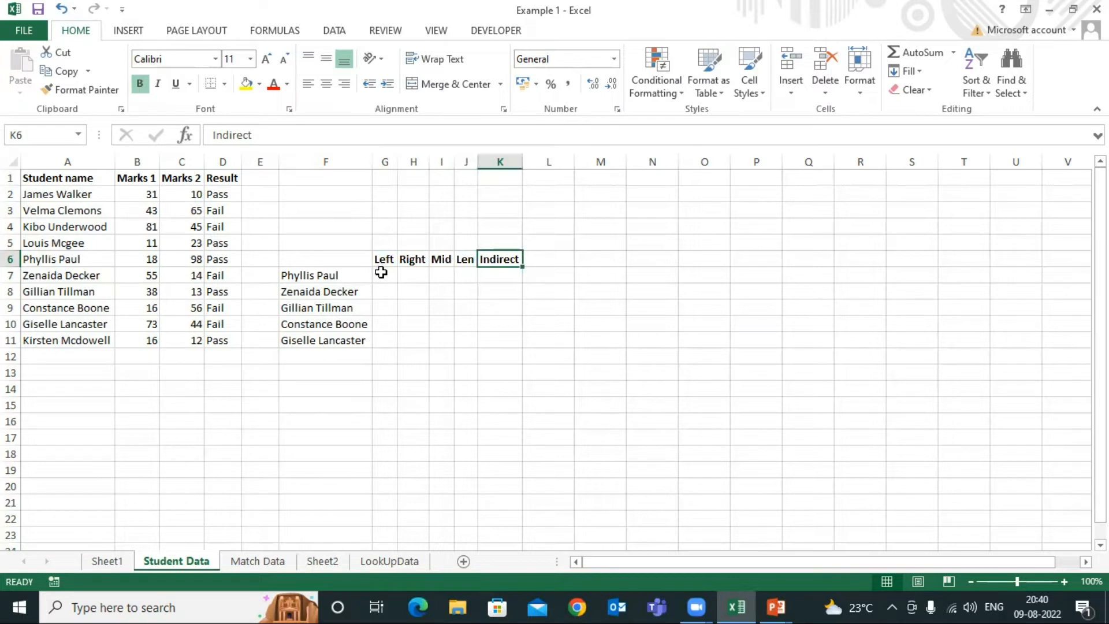
Enter =LEFT(F7,3) in G7 under the Left heading and fill the formula down to G11
{"action": "left_click", "coordinate": [381, 272]}
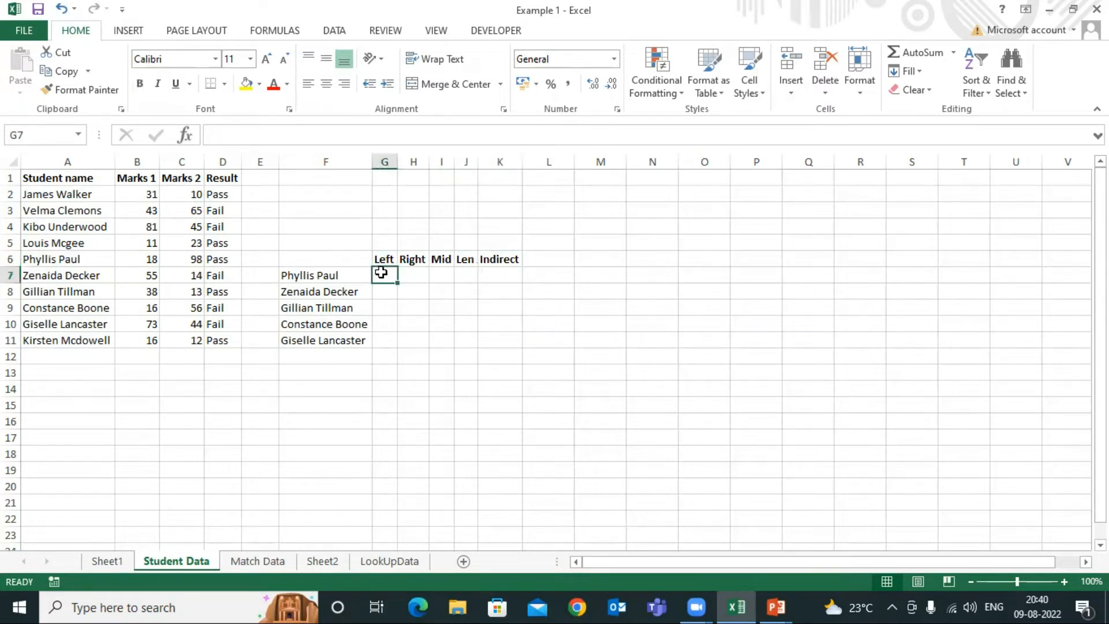
{"action": "type", "text": "="}
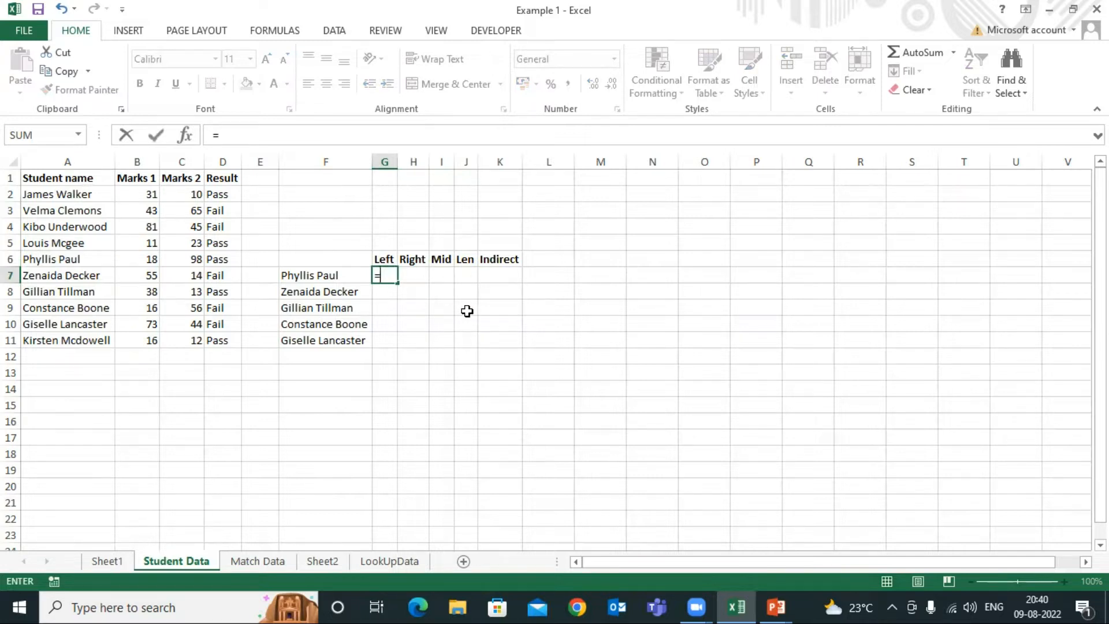
{"action": "type", "text": "le"}
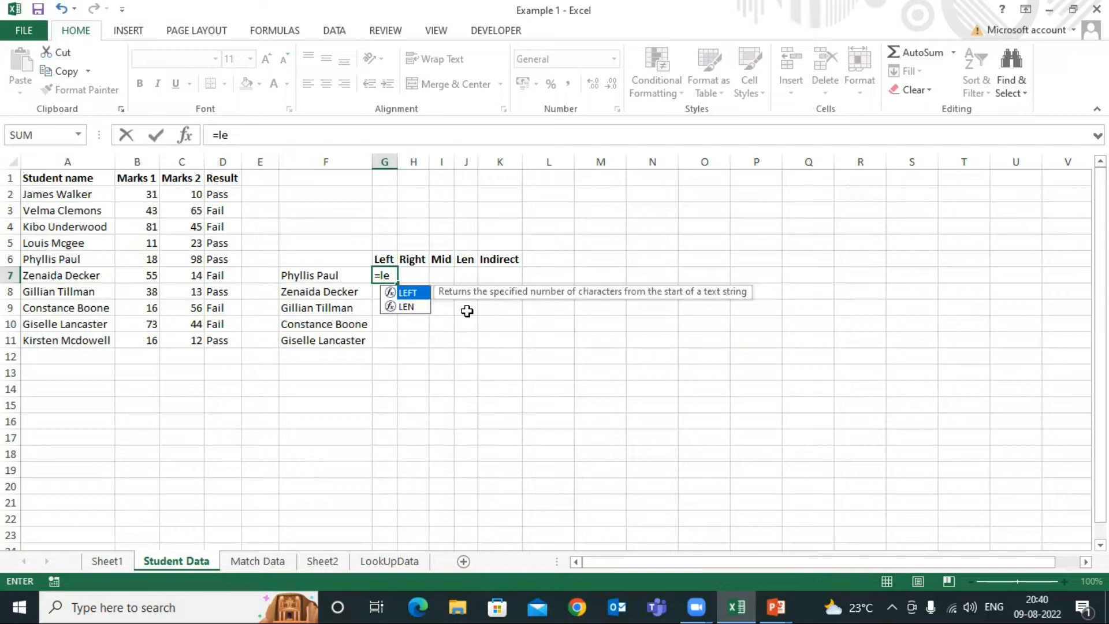
{"action": "key", "text": "Tab"}
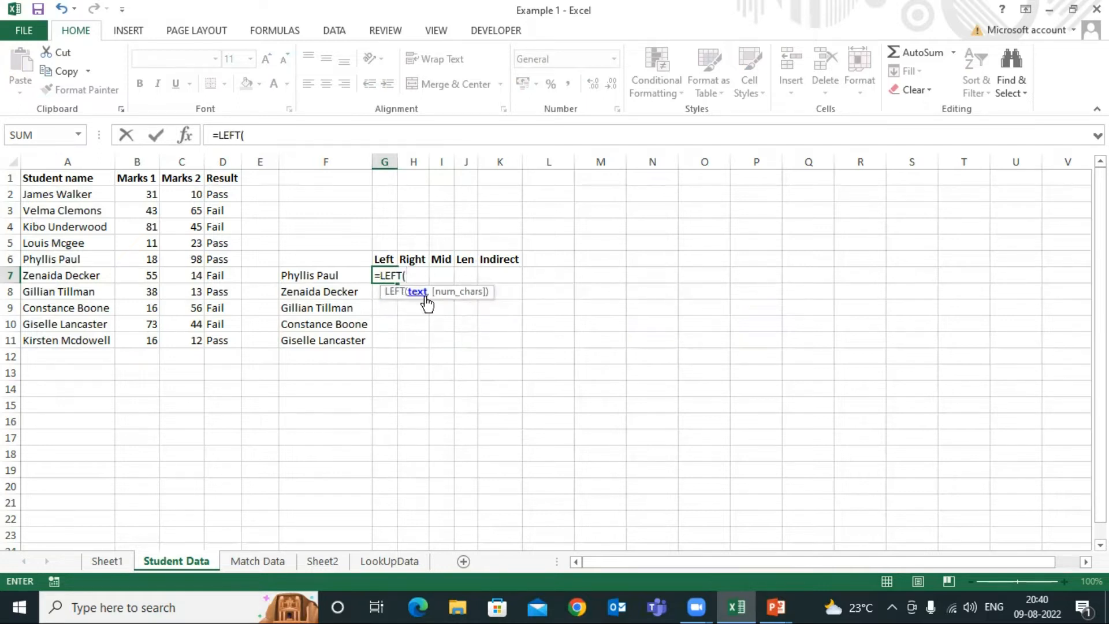
{"action": "left_click", "coordinate": [315, 276]}
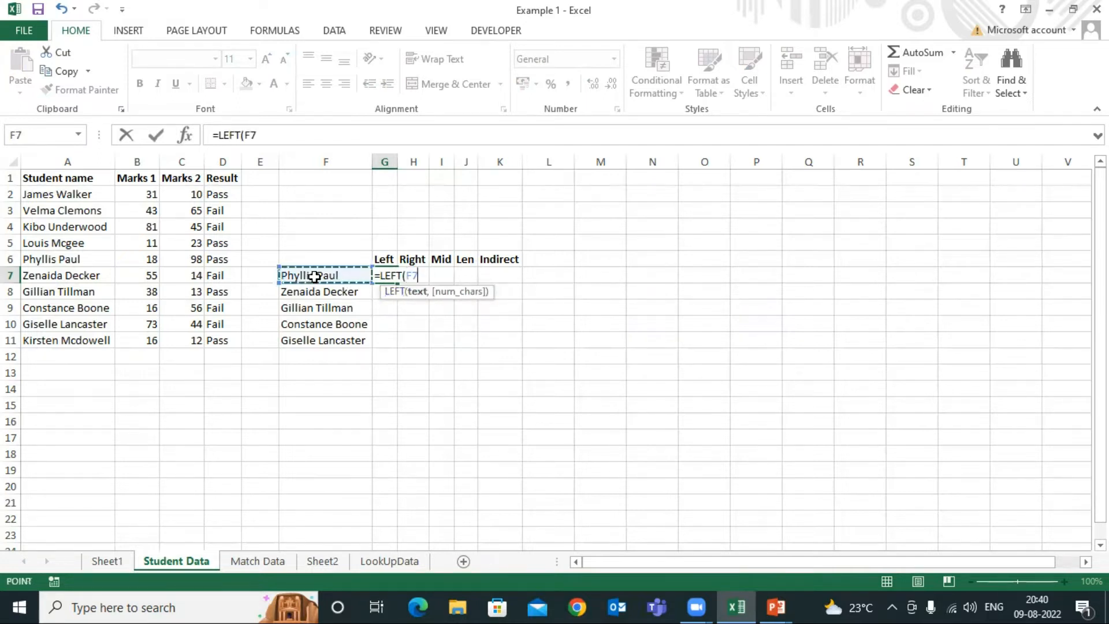
{"action": "type", "text": ",3"}
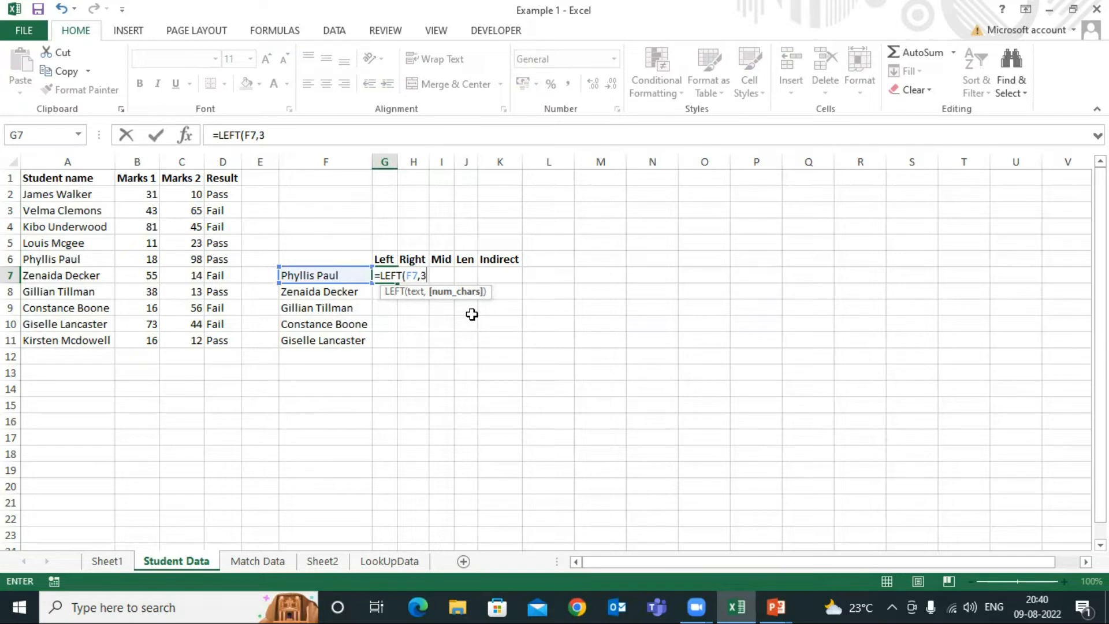
{"action": "key", "text": "Return"}
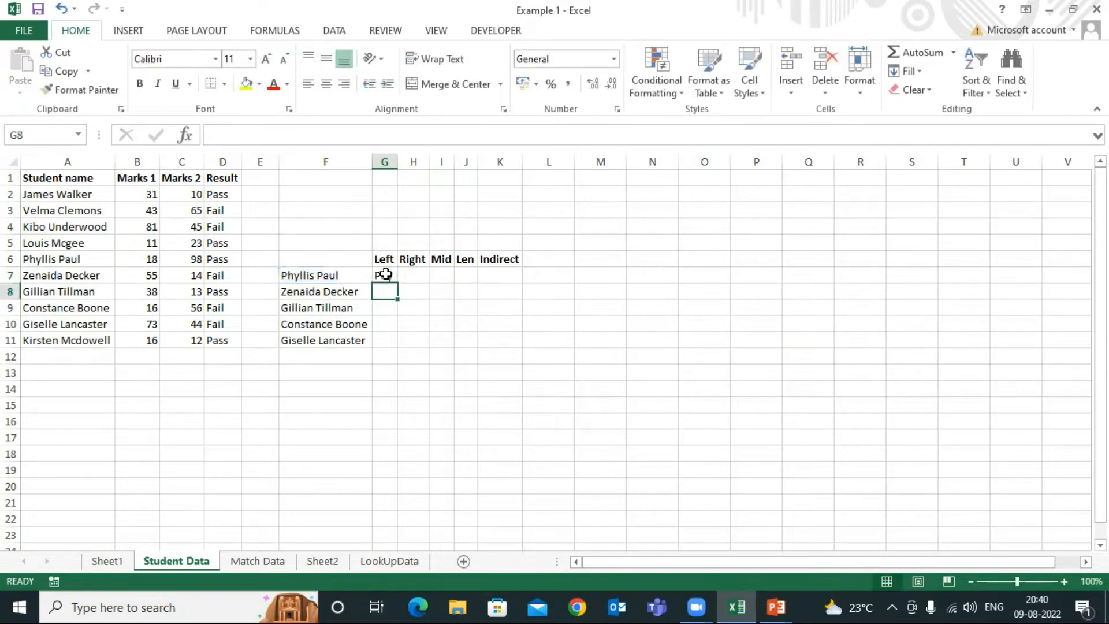
{"action": "left_click", "coordinate": [383, 276]}
{"action": "left_click_drag", "start_coordinate": [397, 282], "coordinate": [397, 345]}
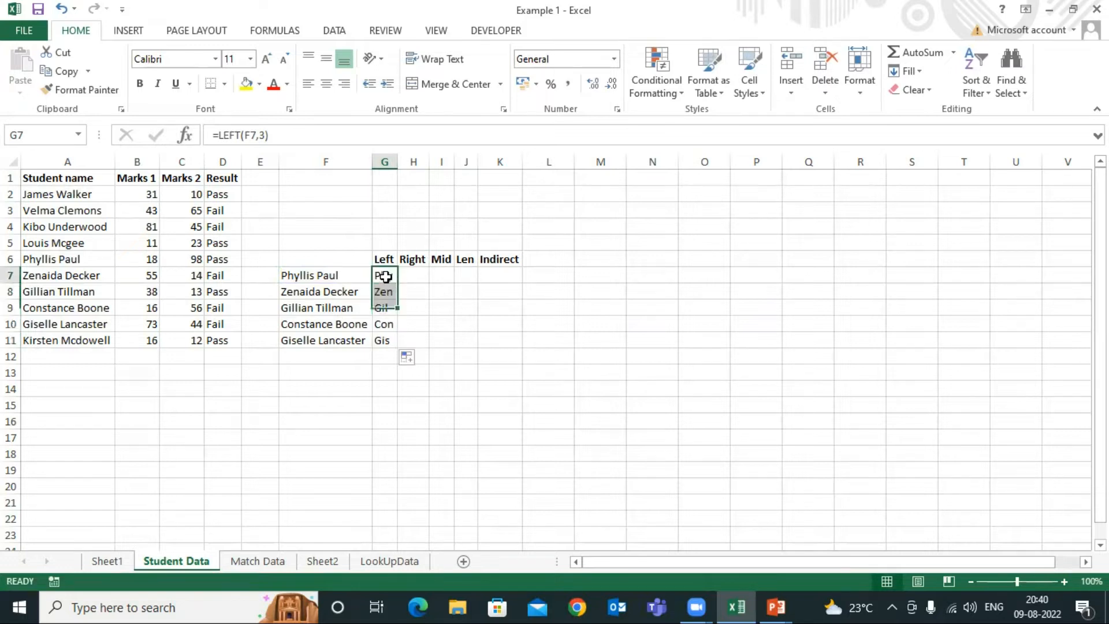
{"action": "left_click", "coordinate": [385, 276]}
{"action": "left_click", "coordinate": [307, 275]}
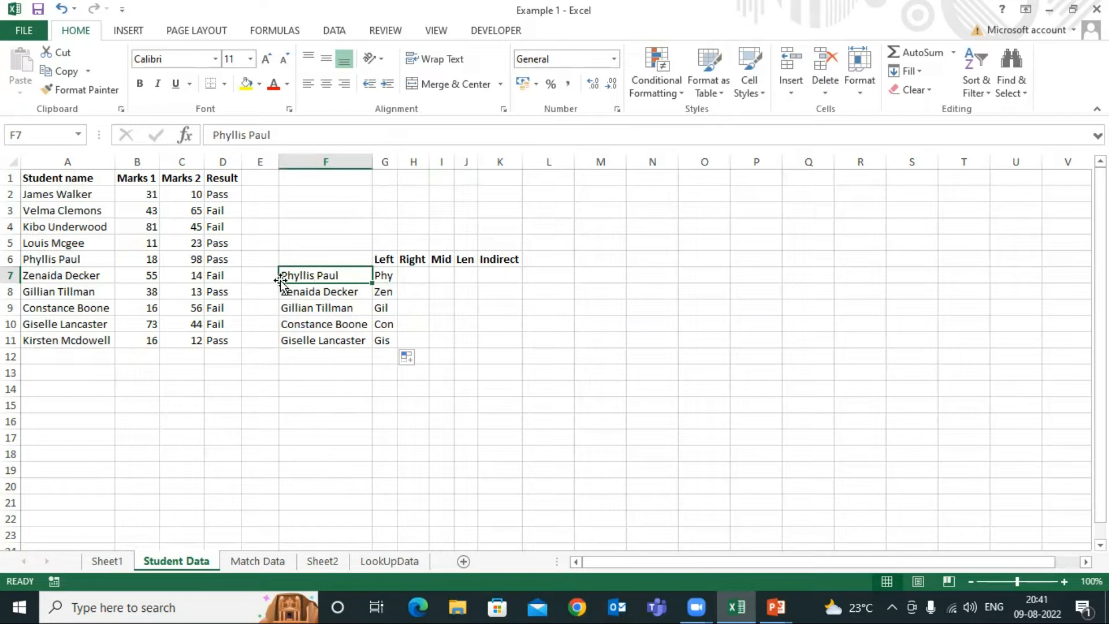
{"action": "left_click", "coordinate": [380, 279]}
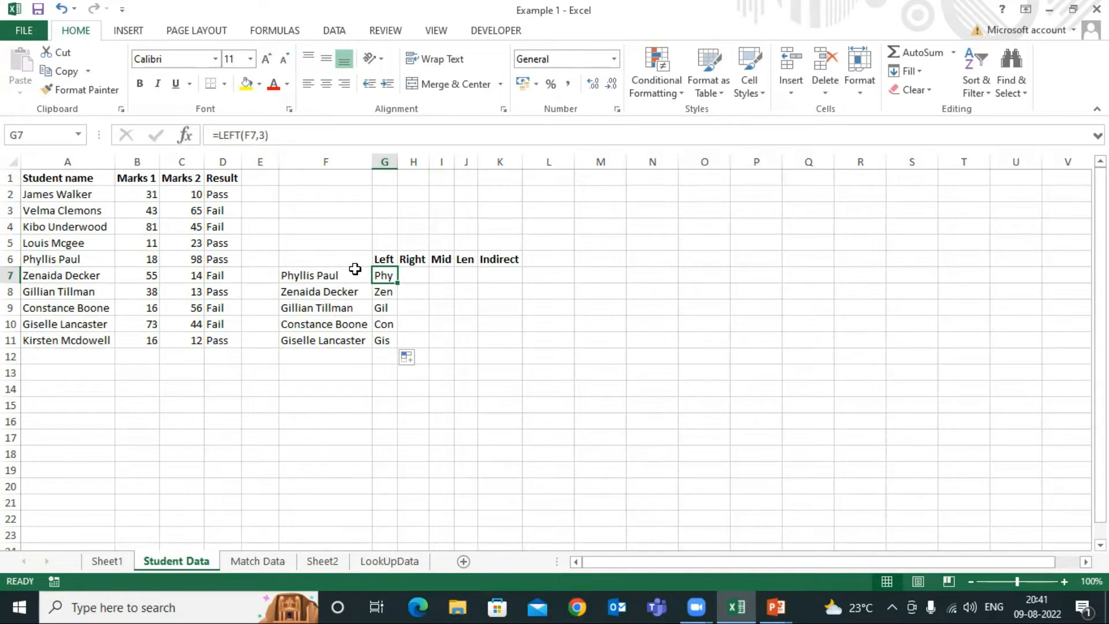
{"action": "left_click", "coordinate": [307, 276]}
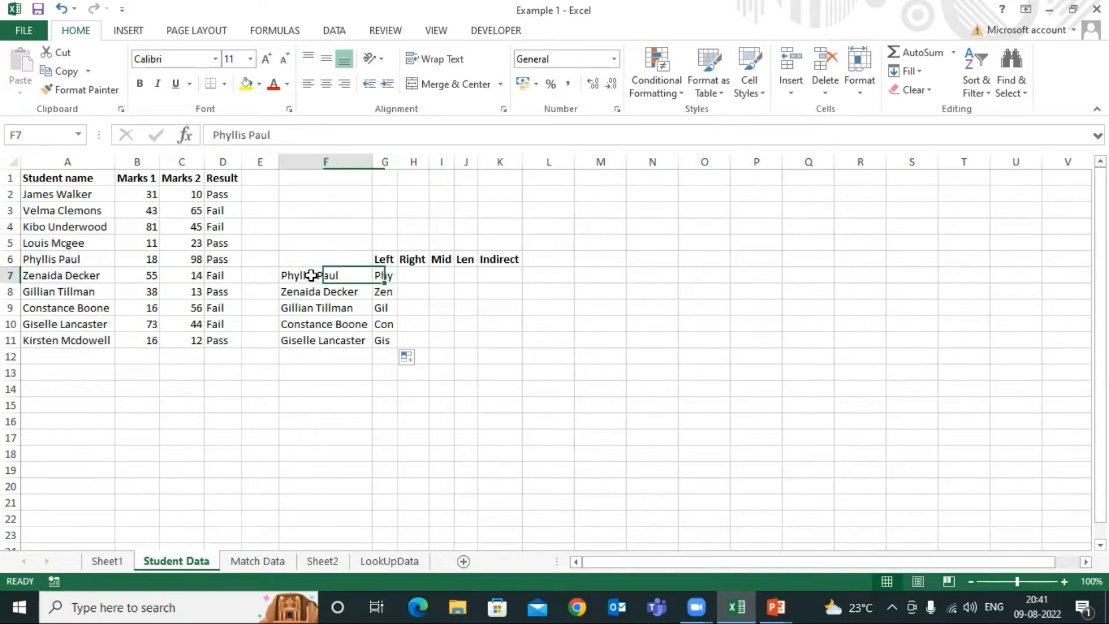
{"action": "left_click", "coordinate": [388, 272]}
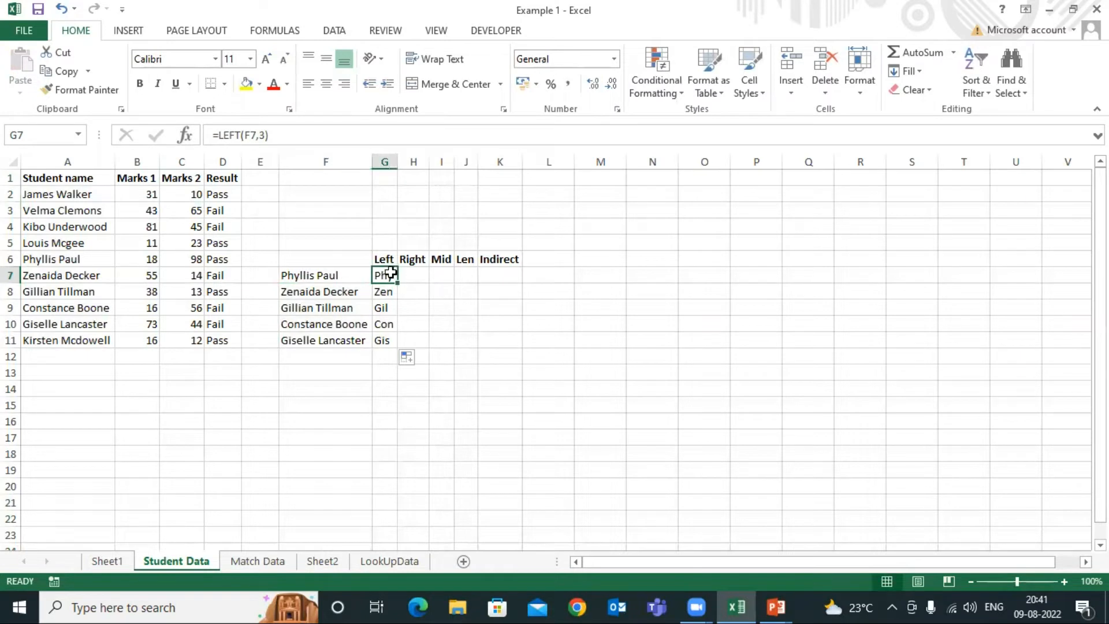
Test the LEFT formula on a number by entering 123456 in F7, and undo that entry
{"action": "left_click", "coordinate": [326, 275]}
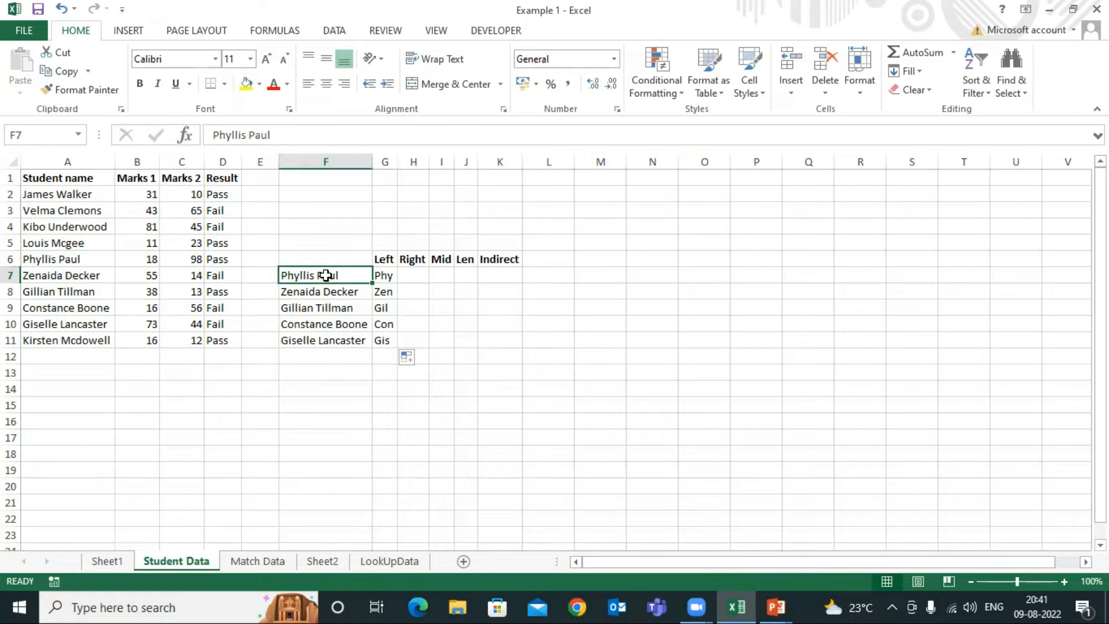
{"action": "type", "text": "123456"}
{"action": "key", "text": "Return"}
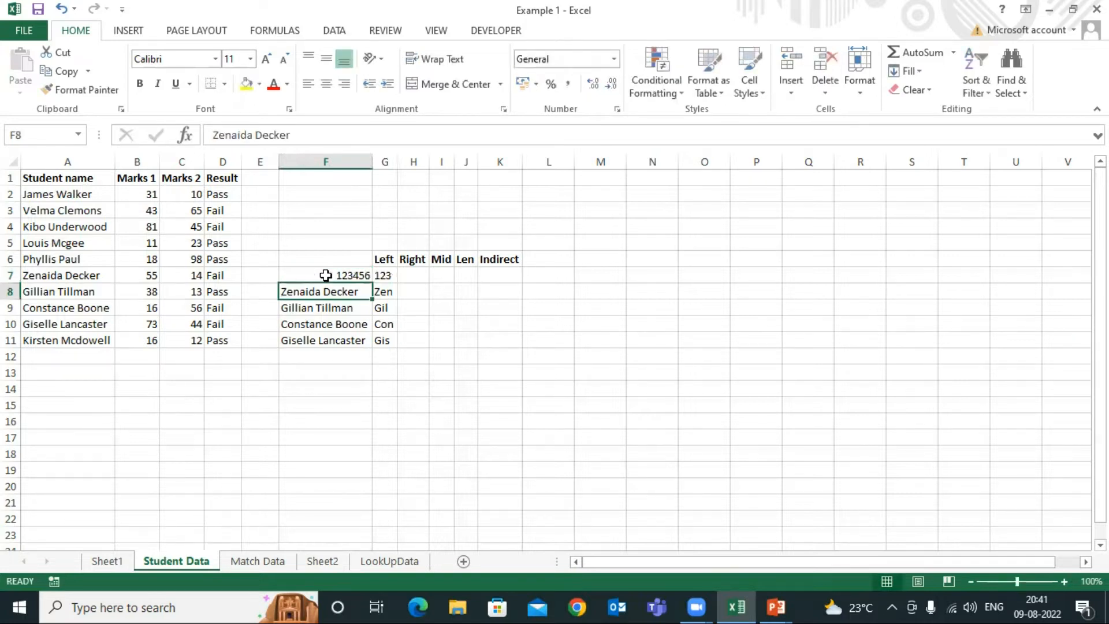
{"action": "left_click", "coordinate": [384, 277]}
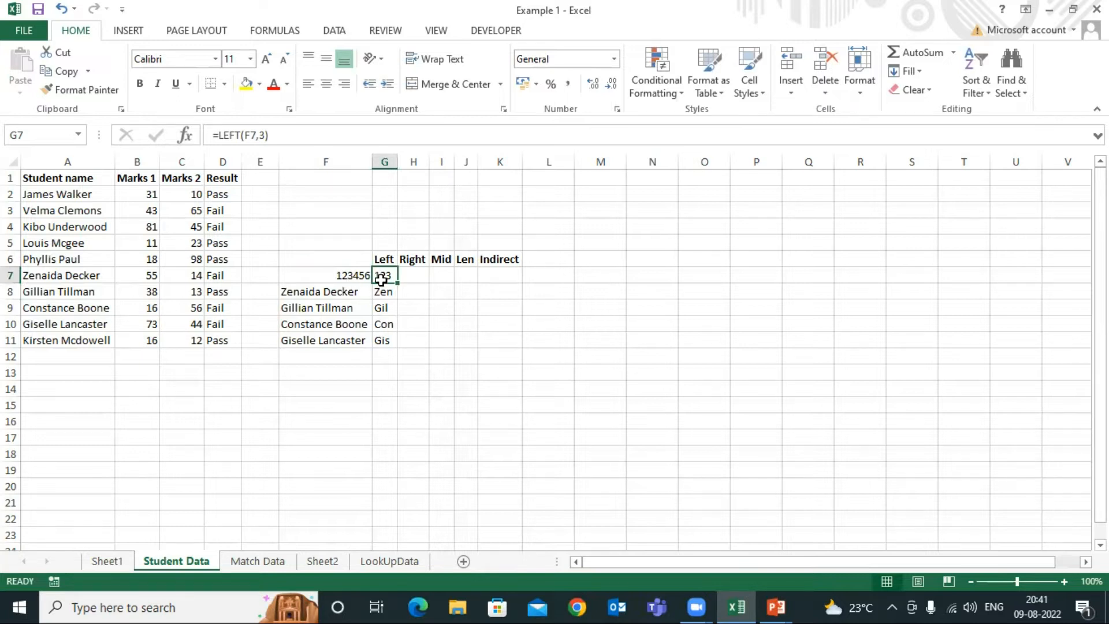
{"action": "left_click", "coordinate": [356, 275]}
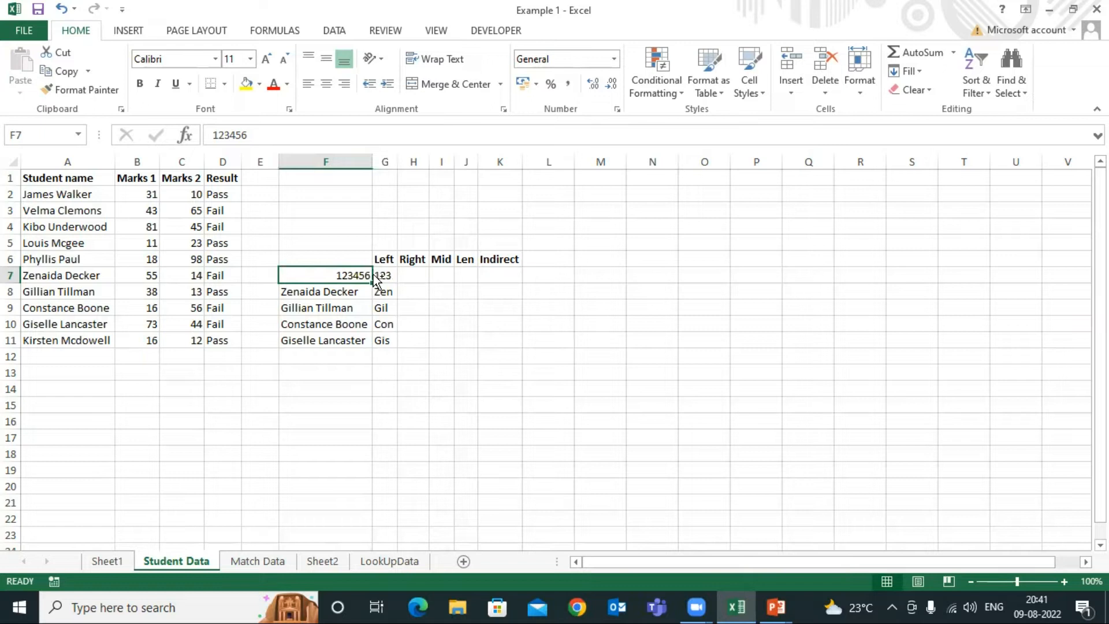
{"action": "key", "text": "ctrl+z"}
{"action": "left_click", "coordinate": [383, 276]}
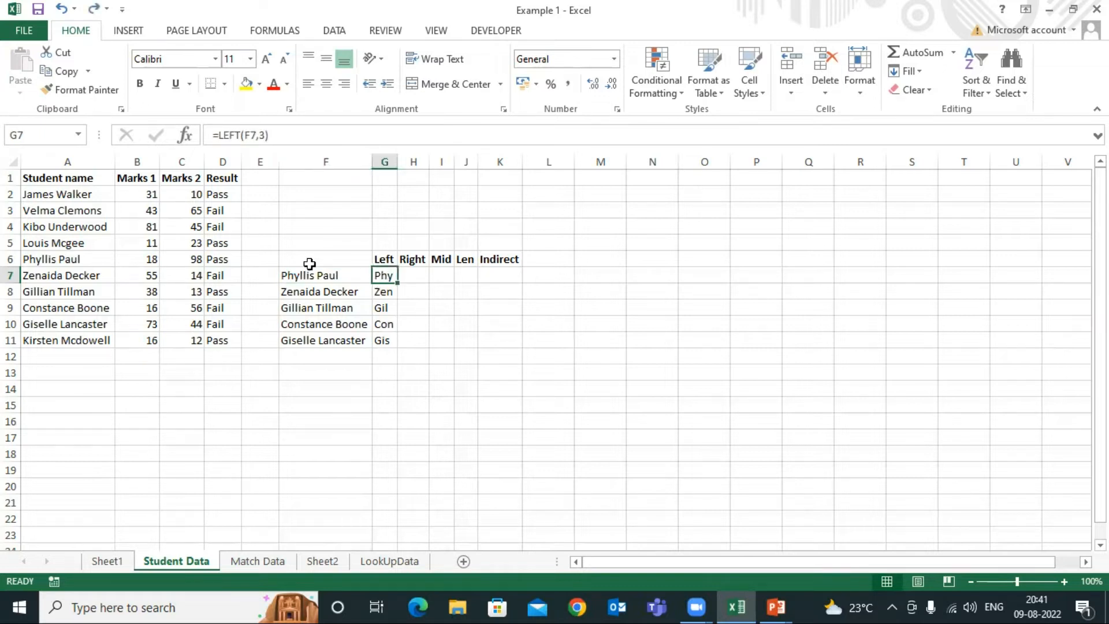
Enter =RIGHT(F7,4) in H7 under the Right heading and fill the formula down to H11
{"action": "left_click", "coordinate": [420, 274]}
{"action": "type", "text": "=right"}
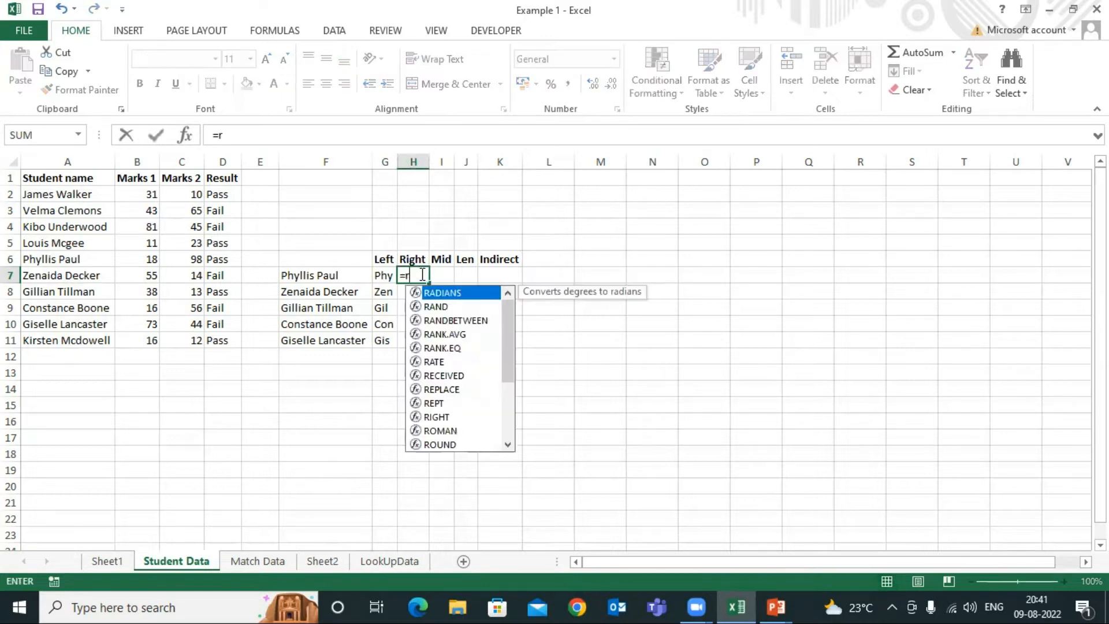
{"action": "key", "text": "Tab"}
{"action": "key", "text": "Left"}
{"action": "key", "text": "Left"}
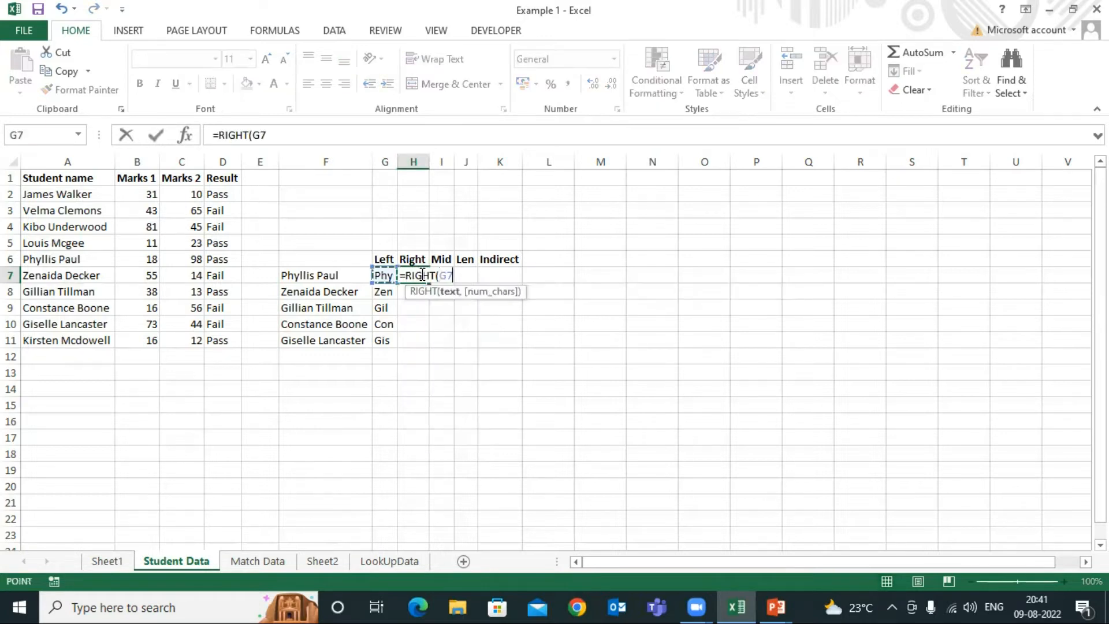
{"action": "type", "text": ","}
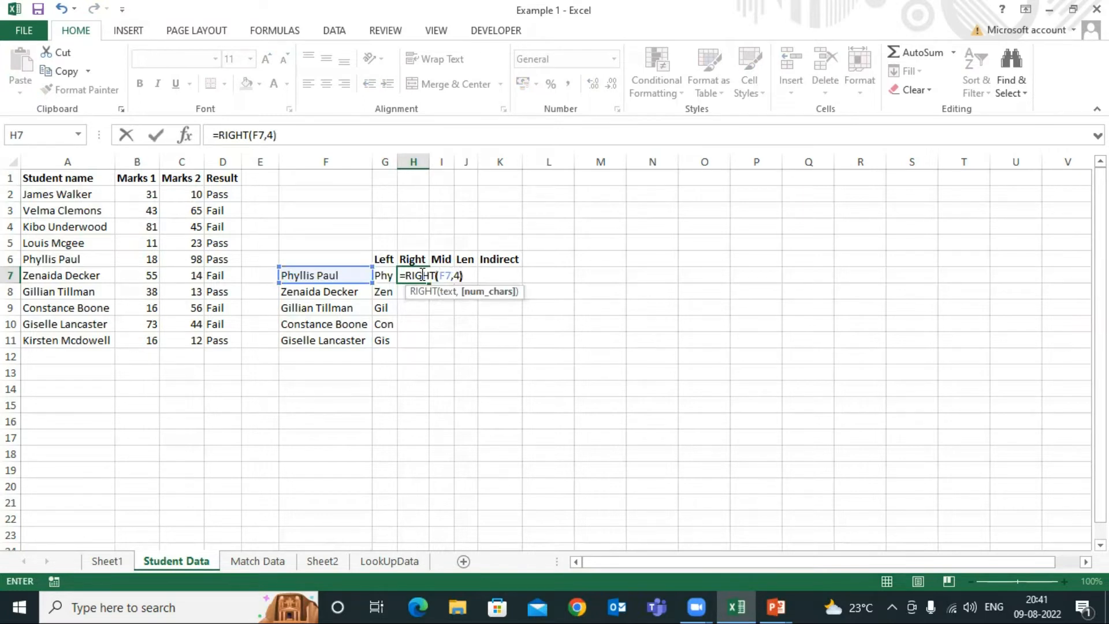
{"action": "type", "text": "4)"}
{"action": "key", "text": "Return"}
{"action": "left_click", "coordinate": [420, 274]}
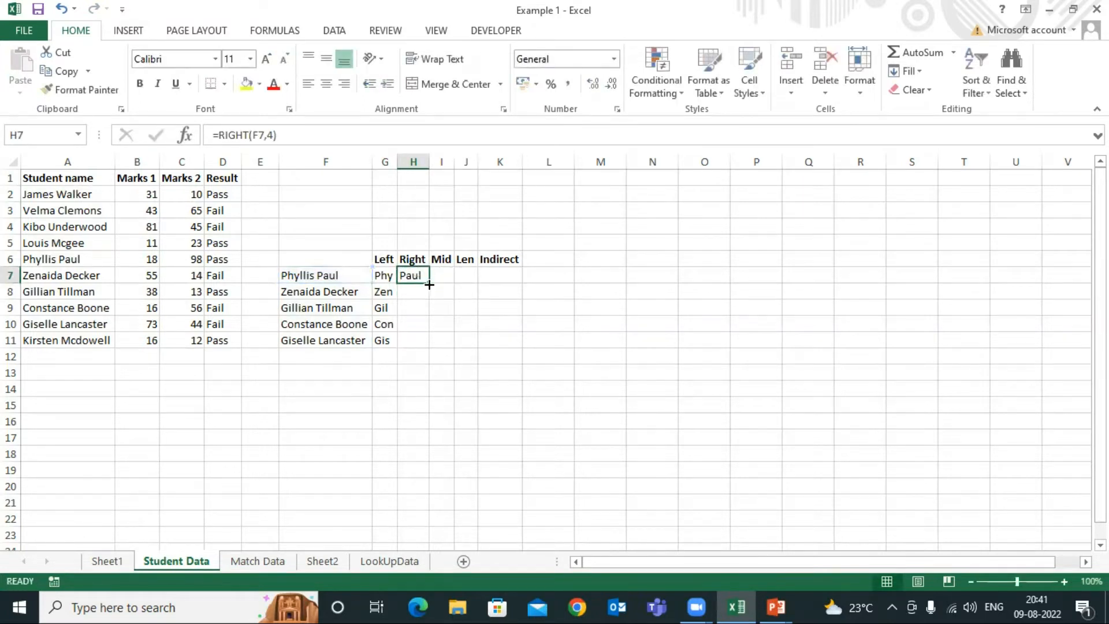
{"action": "left_click_drag", "start_coordinate": [427, 283], "coordinate": [427, 348]}
{"action": "left_click", "coordinate": [410, 275]}
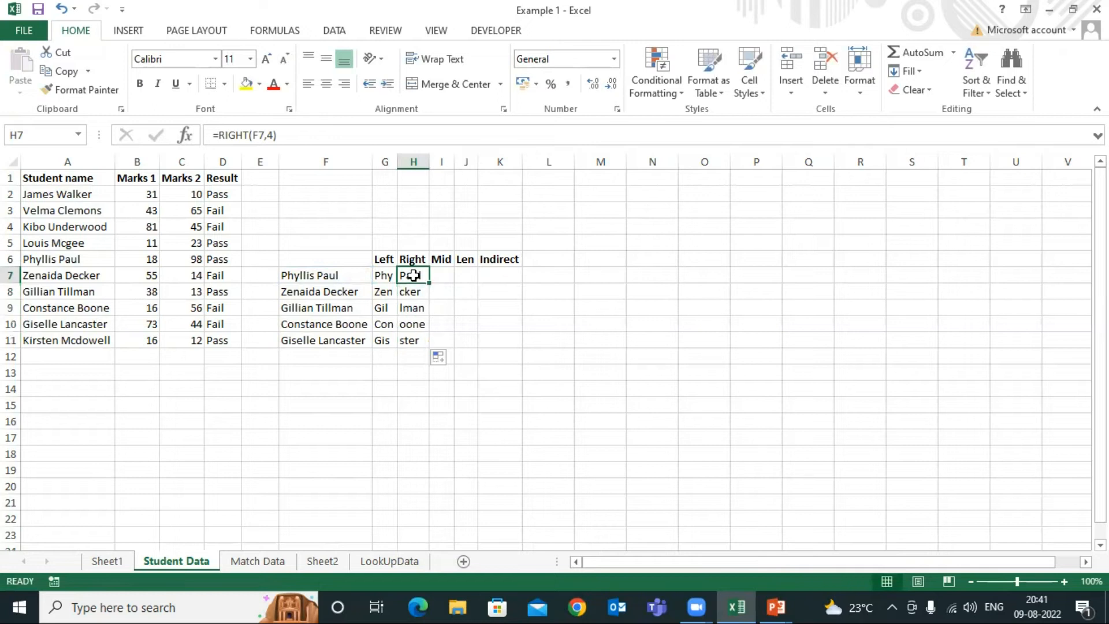
{"action": "left_click", "coordinate": [306, 275]}
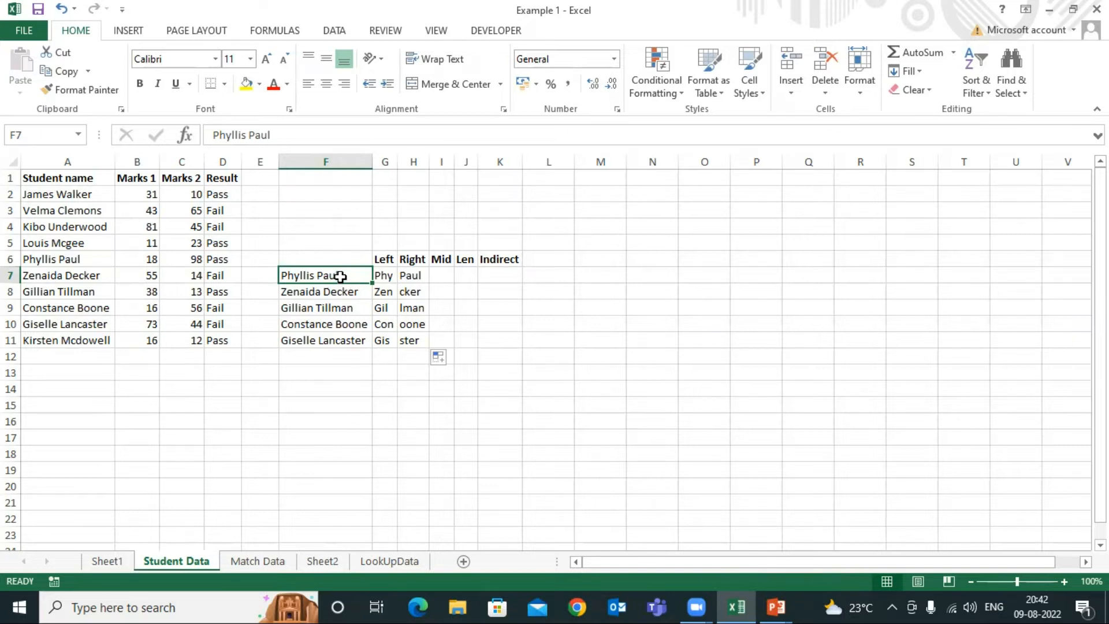
{"action": "left_click", "coordinate": [413, 291]}
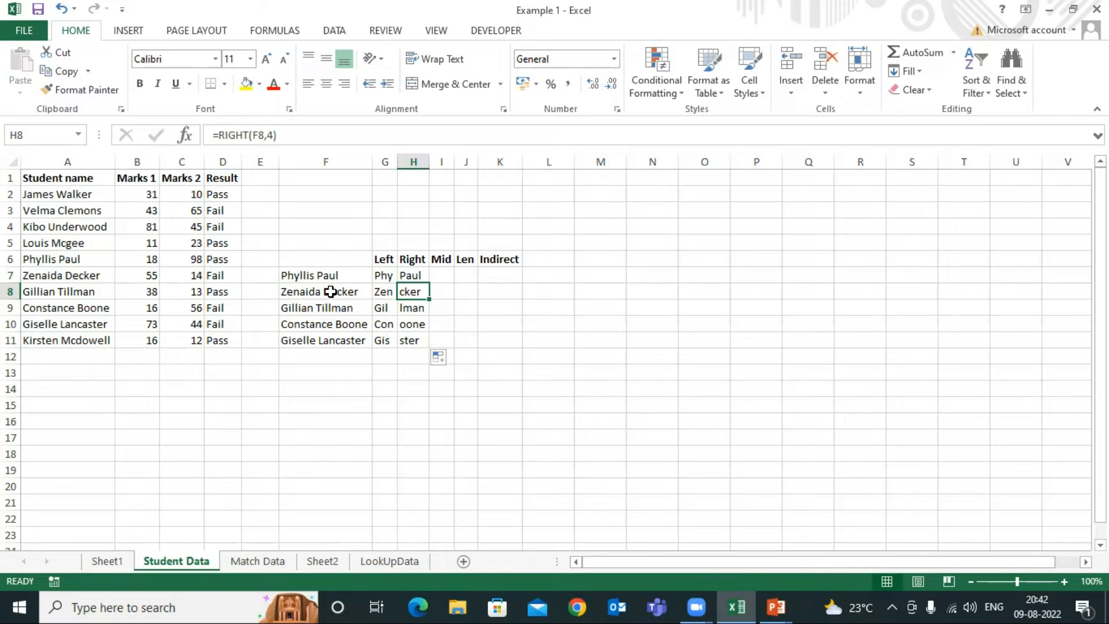
Check the RIGHT results in H7:H11 and examine which middle characters of the name in F7 to extract
{"action": "left_click", "coordinate": [412, 312]}
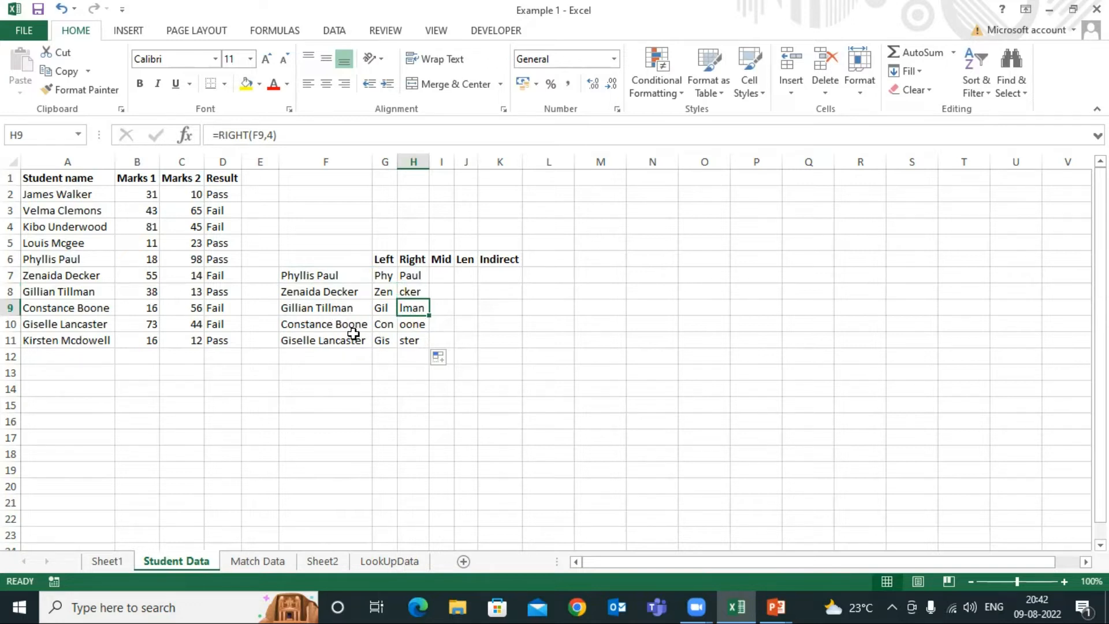
{"action": "left_click", "coordinate": [417, 325]}
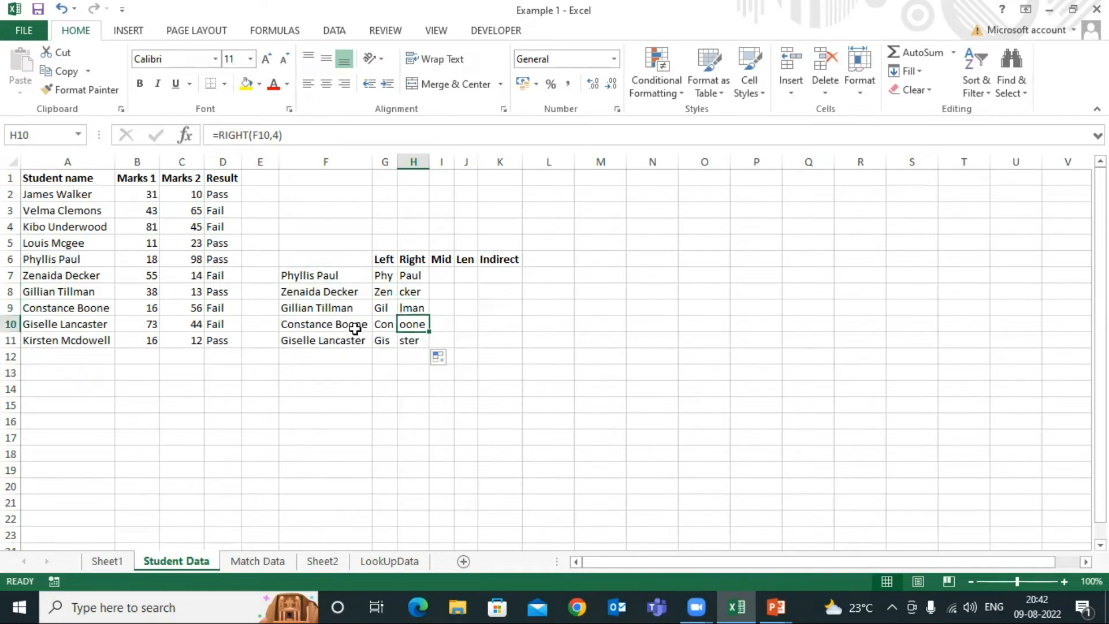
{"action": "left_click", "coordinate": [423, 340]}
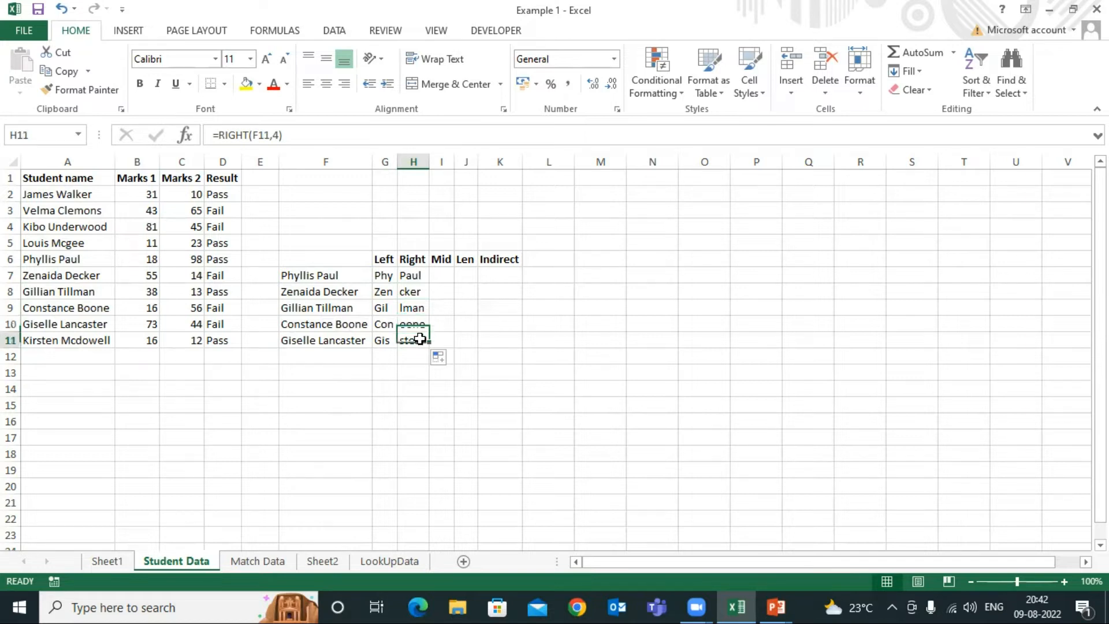
{"action": "left_click", "coordinate": [414, 278]}
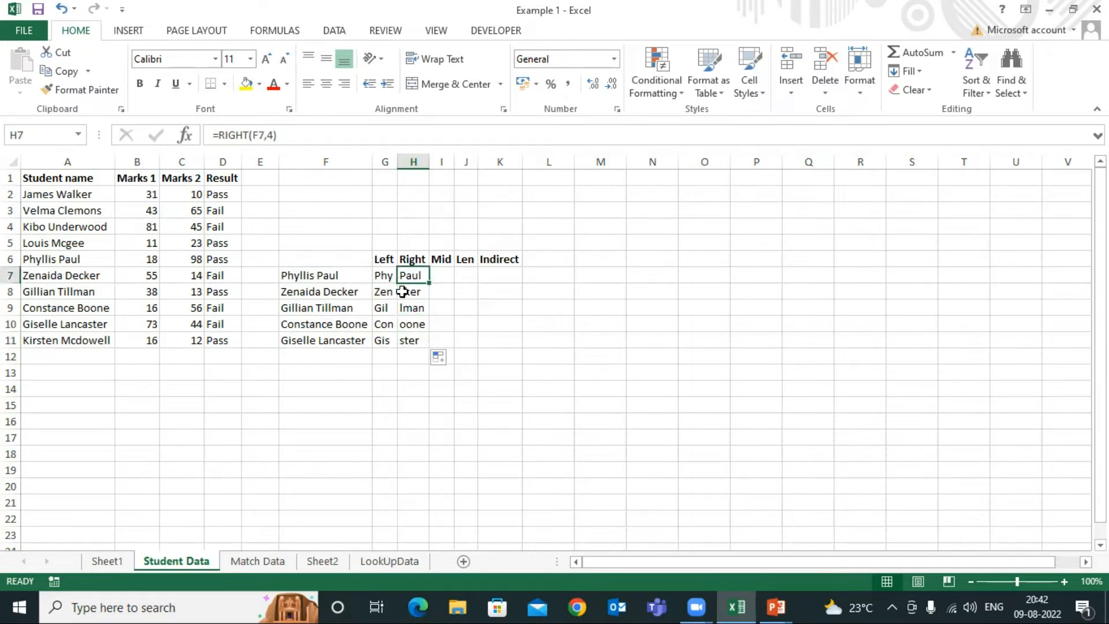
{"action": "left_click", "coordinate": [390, 260]}
{"action": "left_click", "coordinate": [410, 259]}
{"action": "left_click", "coordinate": [440, 261]}
{"action": "left_click", "coordinate": [447, 273]}
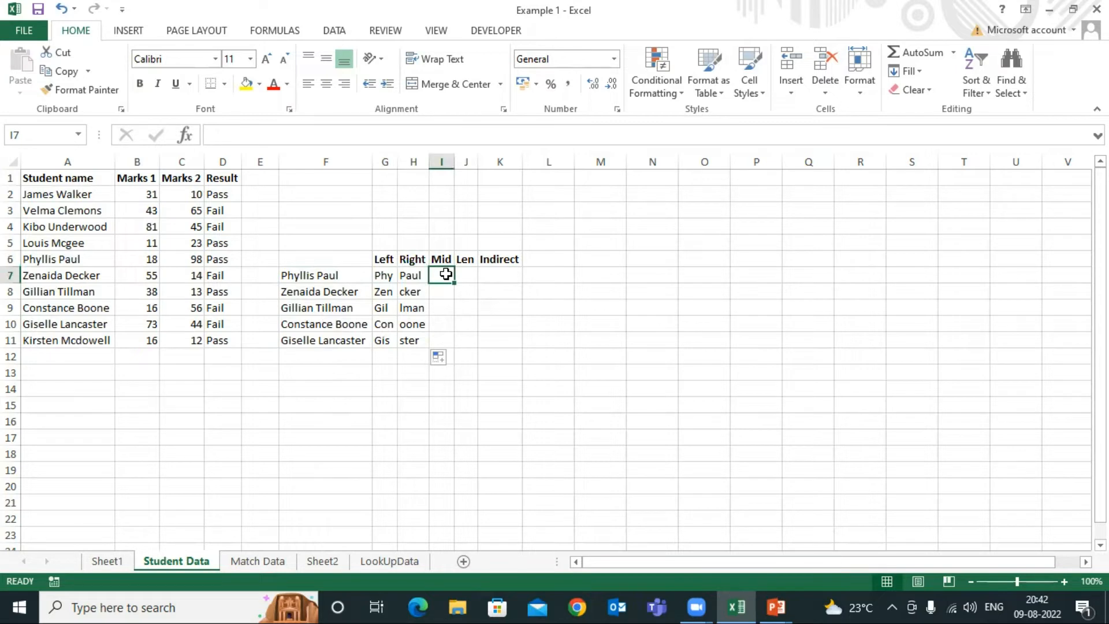
{"action": "left_click", "coordinate": [303, 277]}
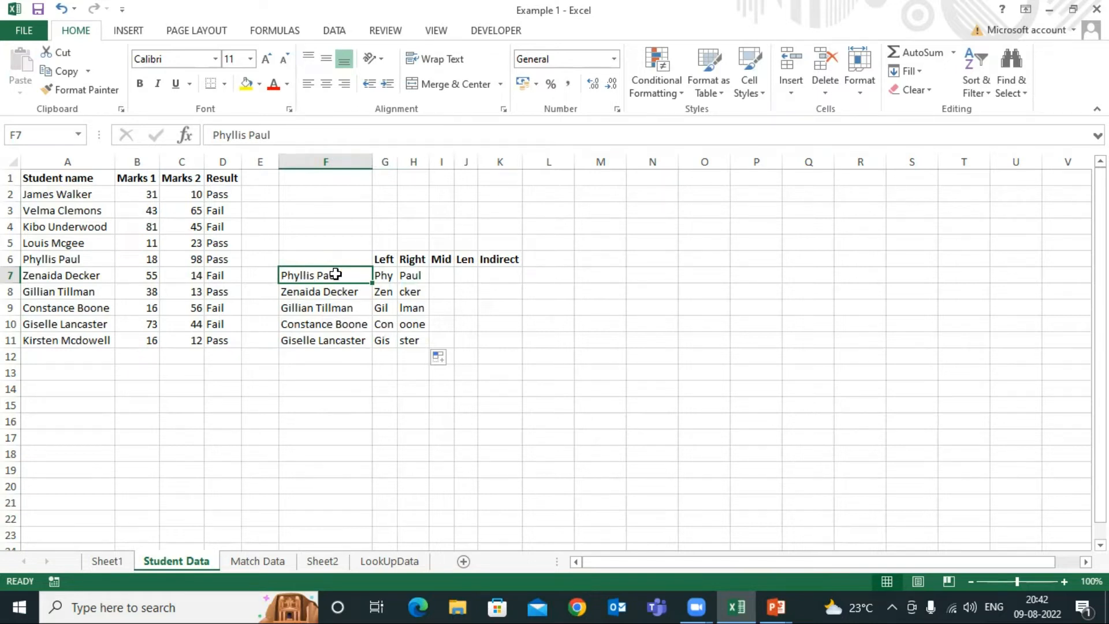
{"action": "left_click", "coordinate": [215, 134]}
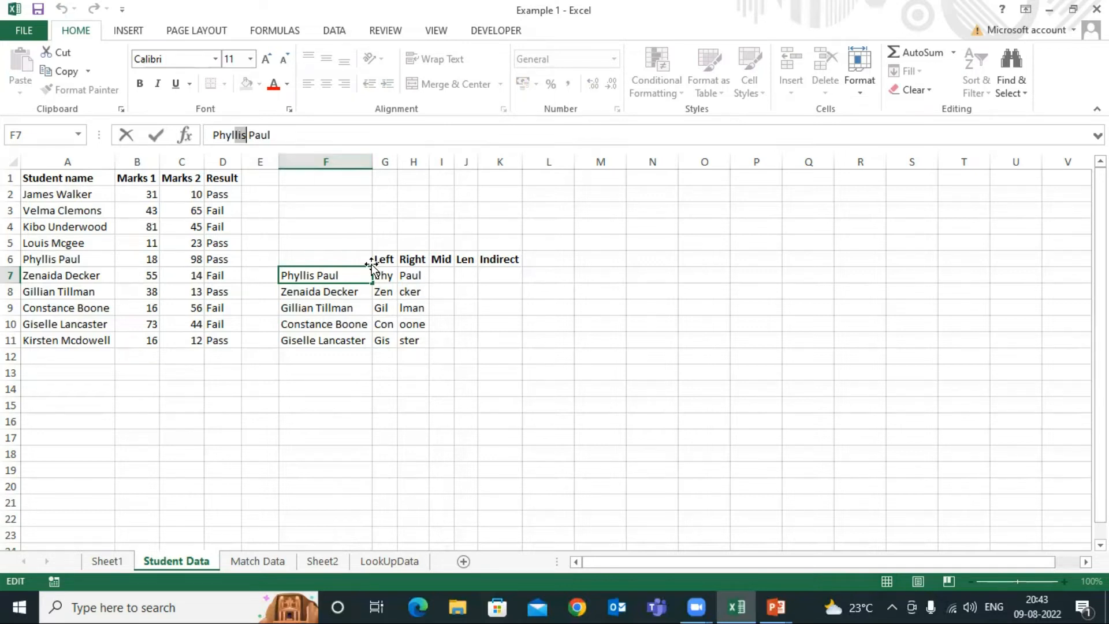
Enter =MID(F7,4,3) in I7 under the Mid heading and fill the formula down to I11
{"action": "left_click", "coordinate": [437, 279]}
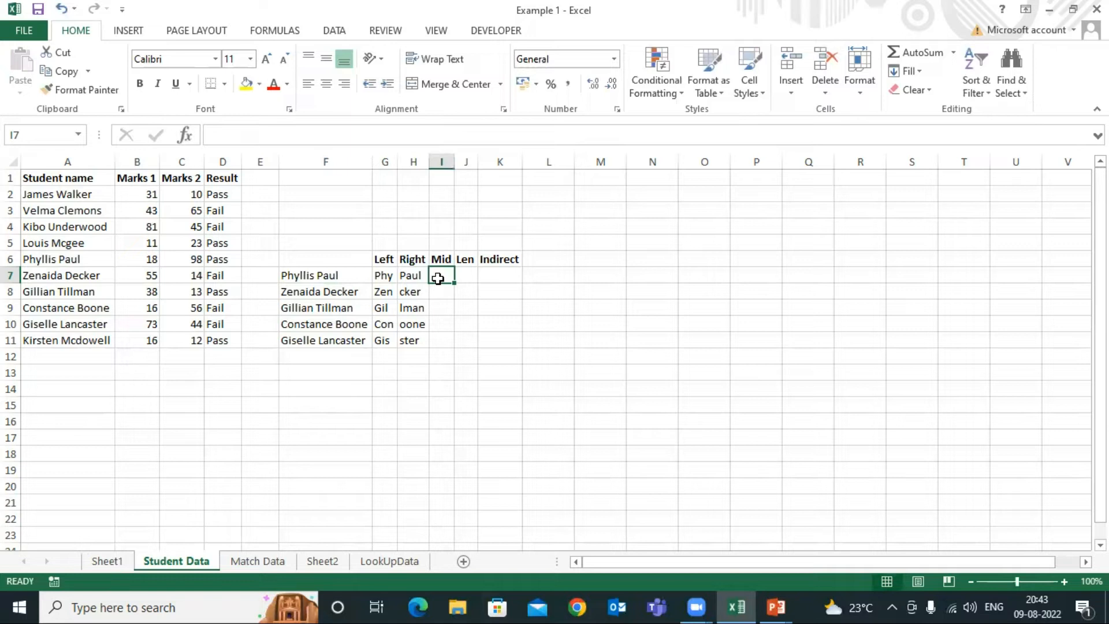
{"action": "type", "text": "="}
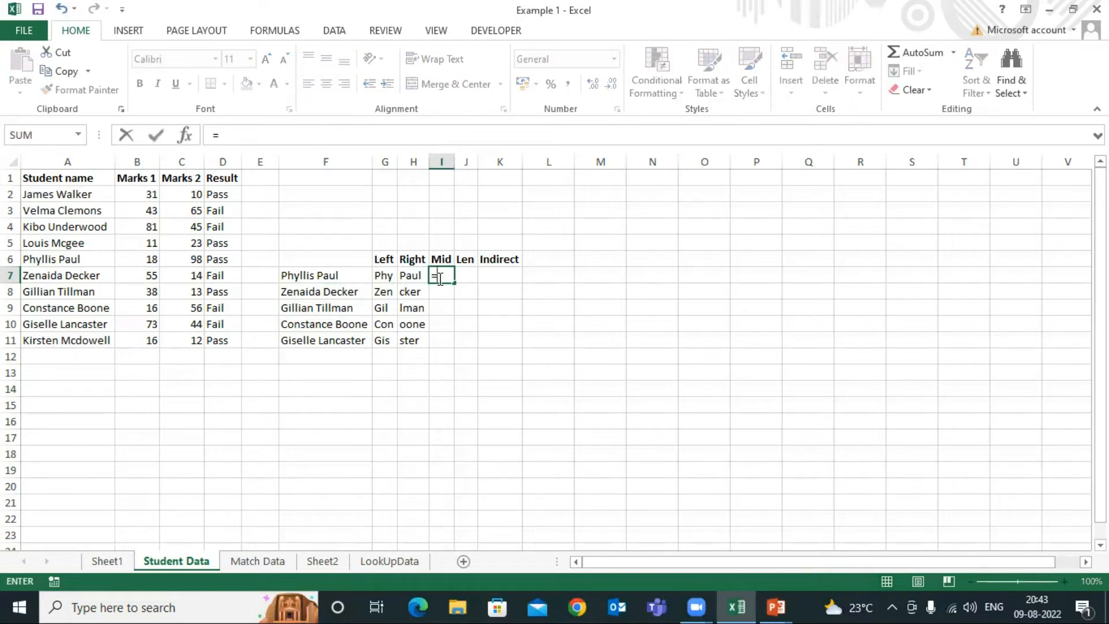
{"action": "type", "text": "mid"}
{"action": "key", "text": "Tab"}
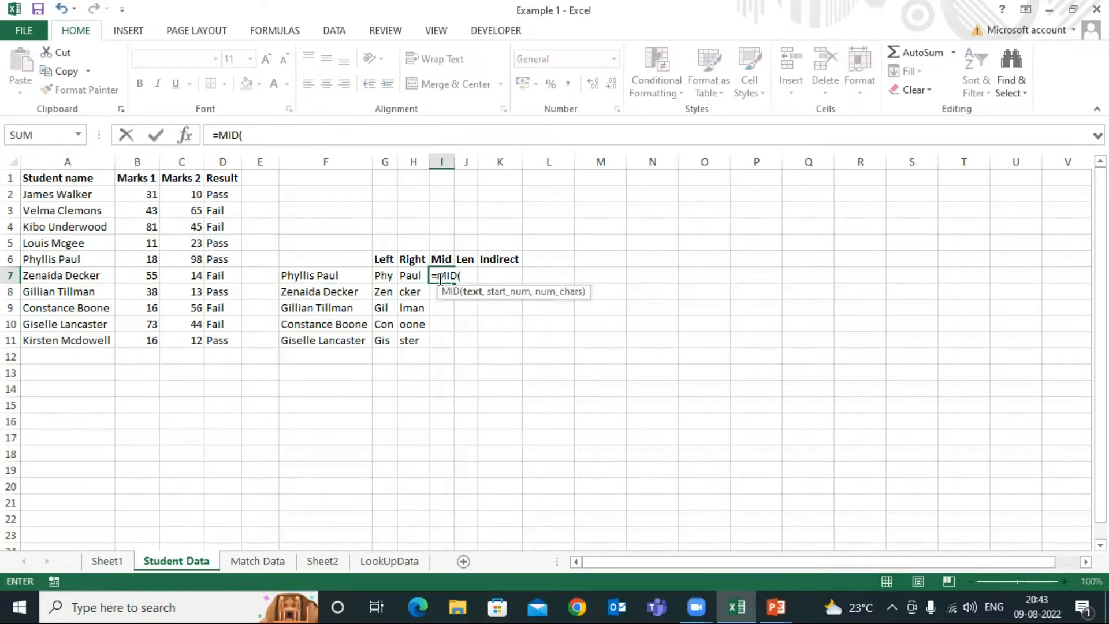
{"action": "left_click", "coordinate": [306, 276]}
{"action": "type", "text": ","}
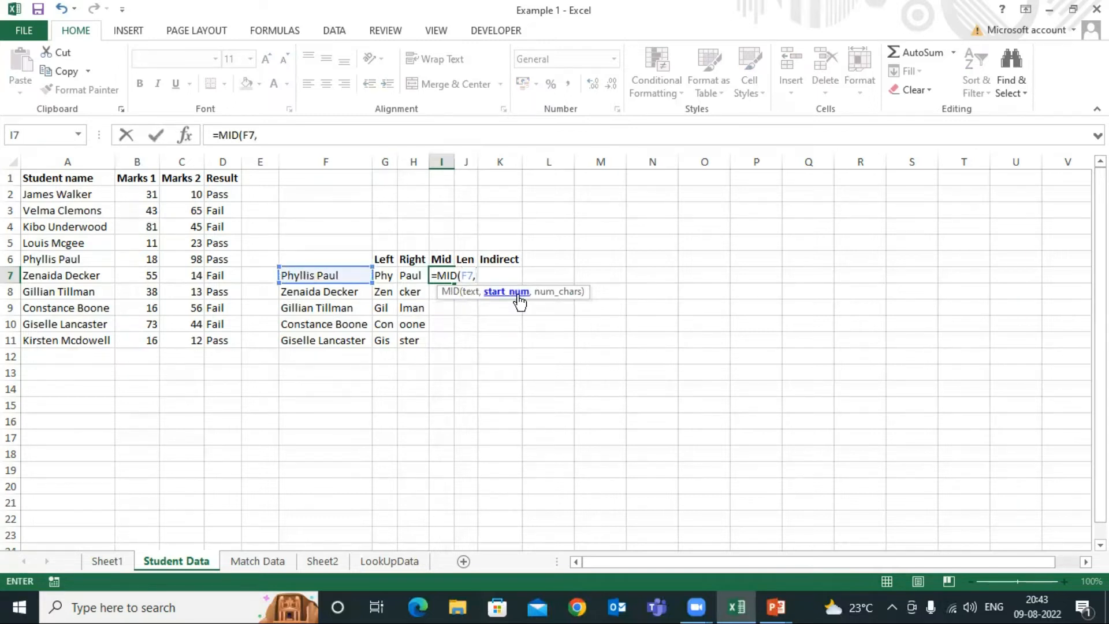
{"action": "type", "text": "4,3"}
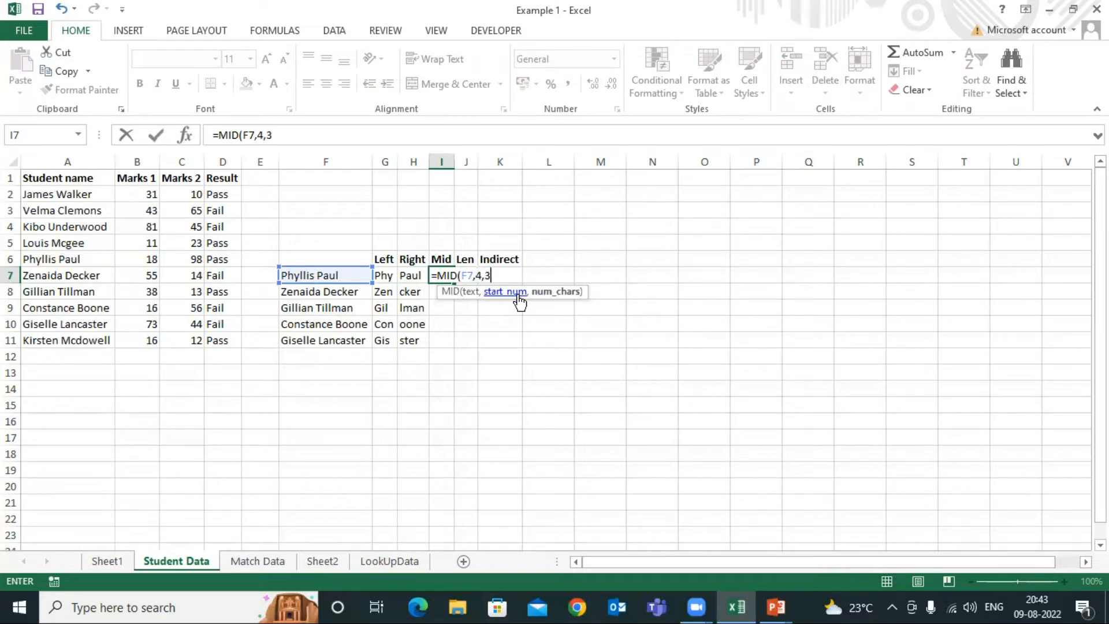
{"action": "key", "text": "Return"}
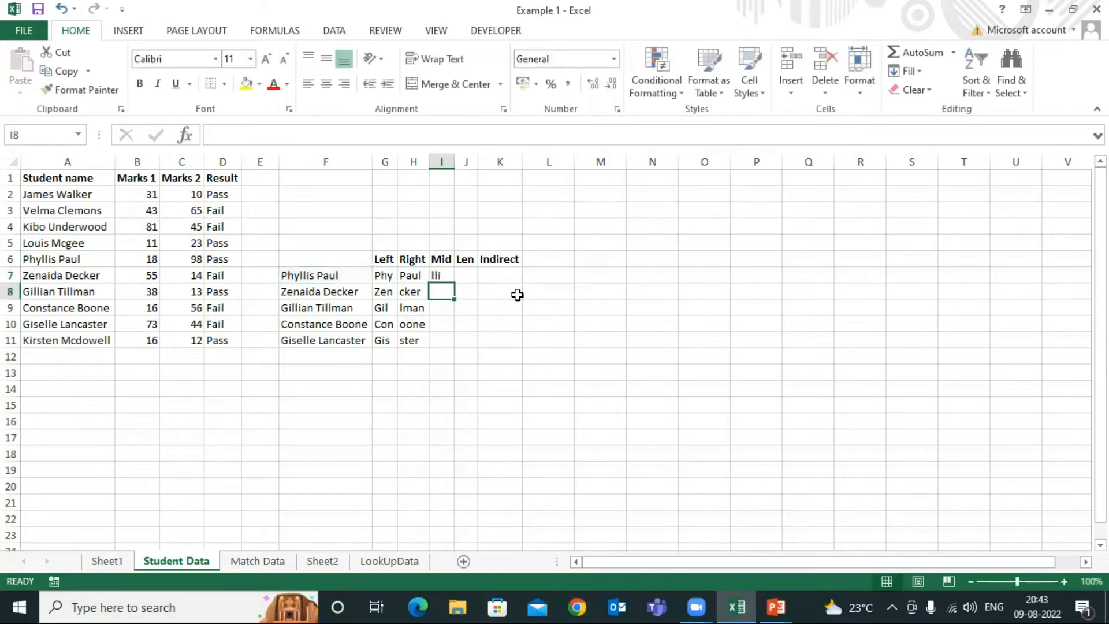
{"action": "left_click", "coordinate": [441, 275]}
{"action": "double_click", "coordinate": [454, 283]}
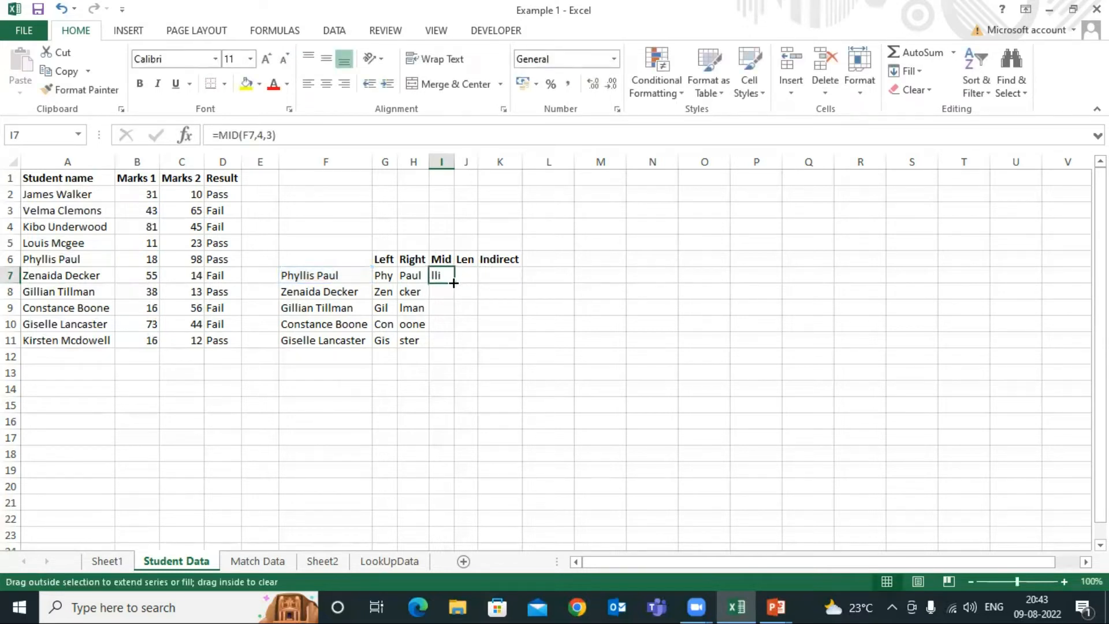
Compare the MID results in column I with the characters of the source names in F7 and F8
{"action": "left_click", "coordinate": [286, 275]}
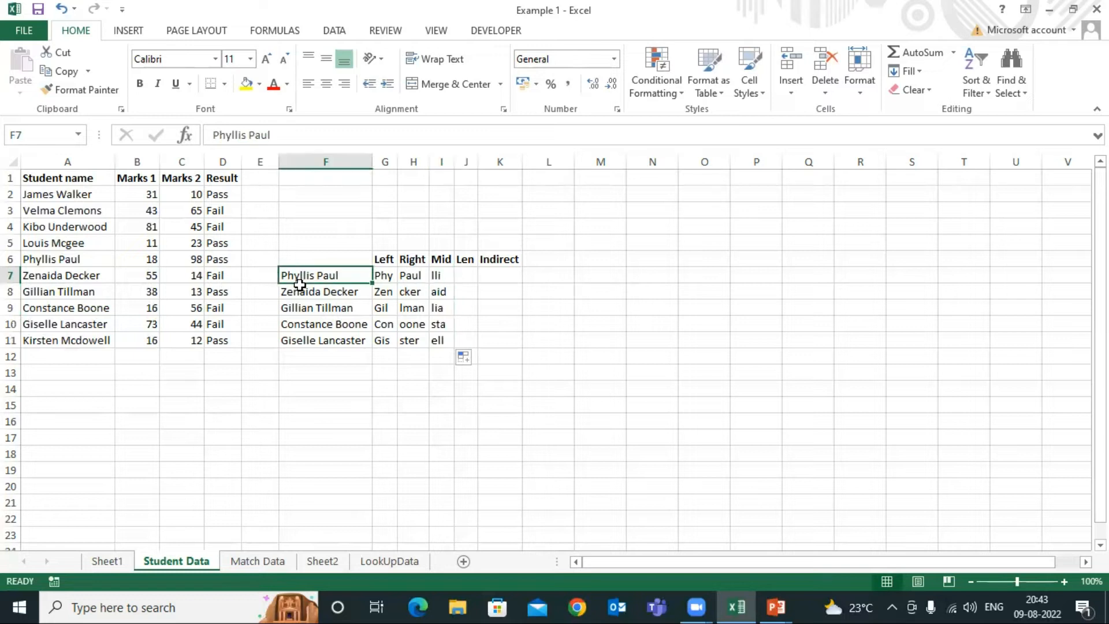
{"action": "left_click", "coordinate": [437, 277]}
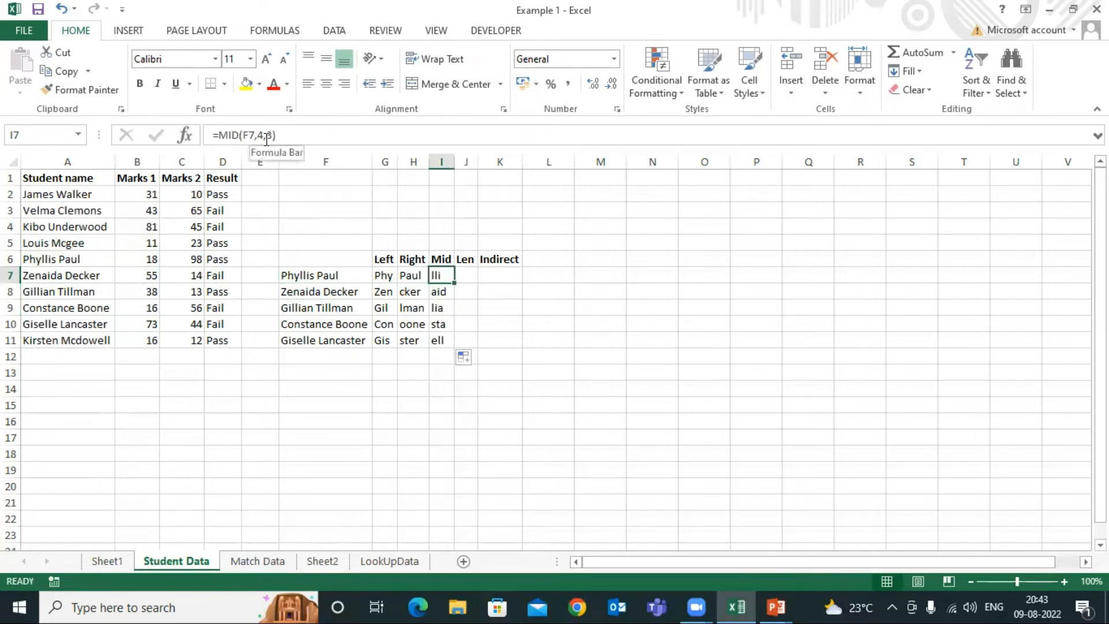
{"action": "double_click", "coordinate": [287, 276]}
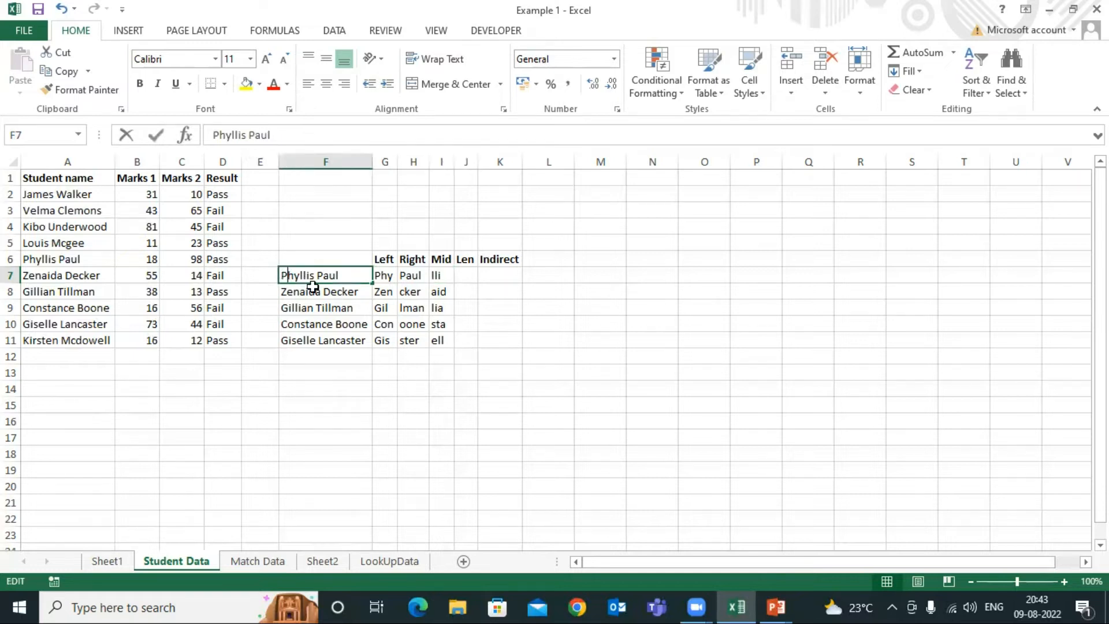
{"action": "left_click", "coordinate": [300, 274]}
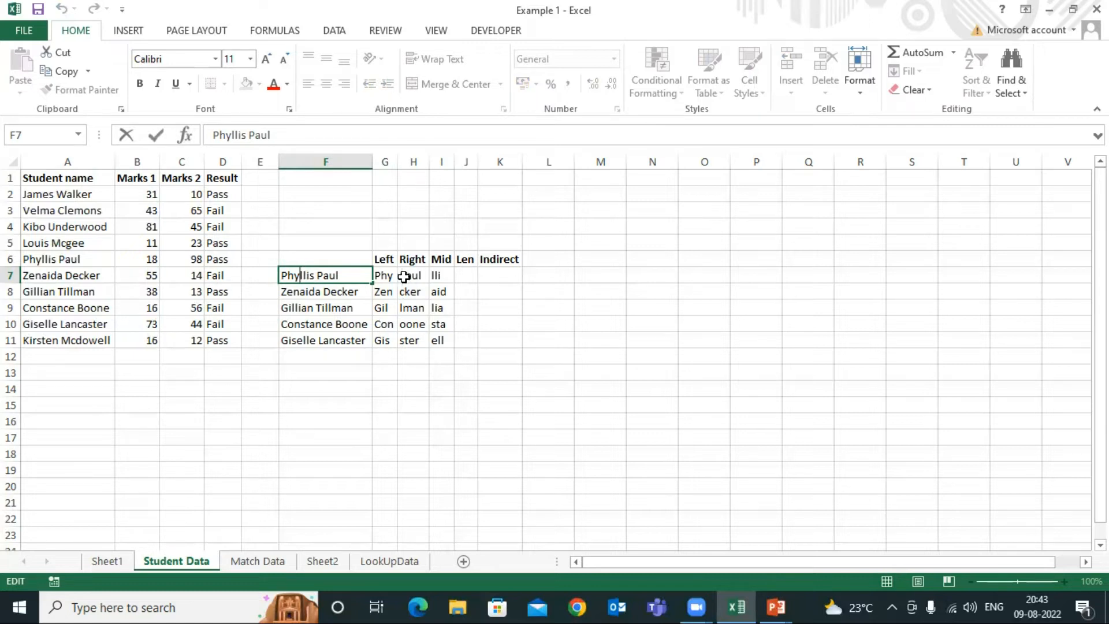
{"action": "left_click", "coordinate": [442, 275]}
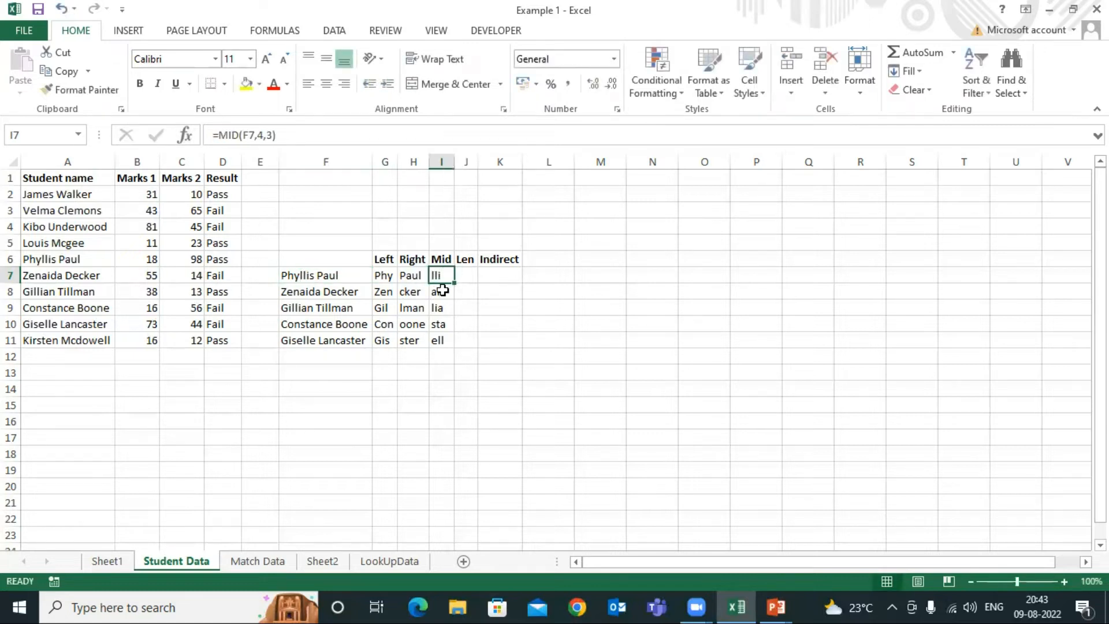
{"action": "left_click", "coordinate": [445, 293]}
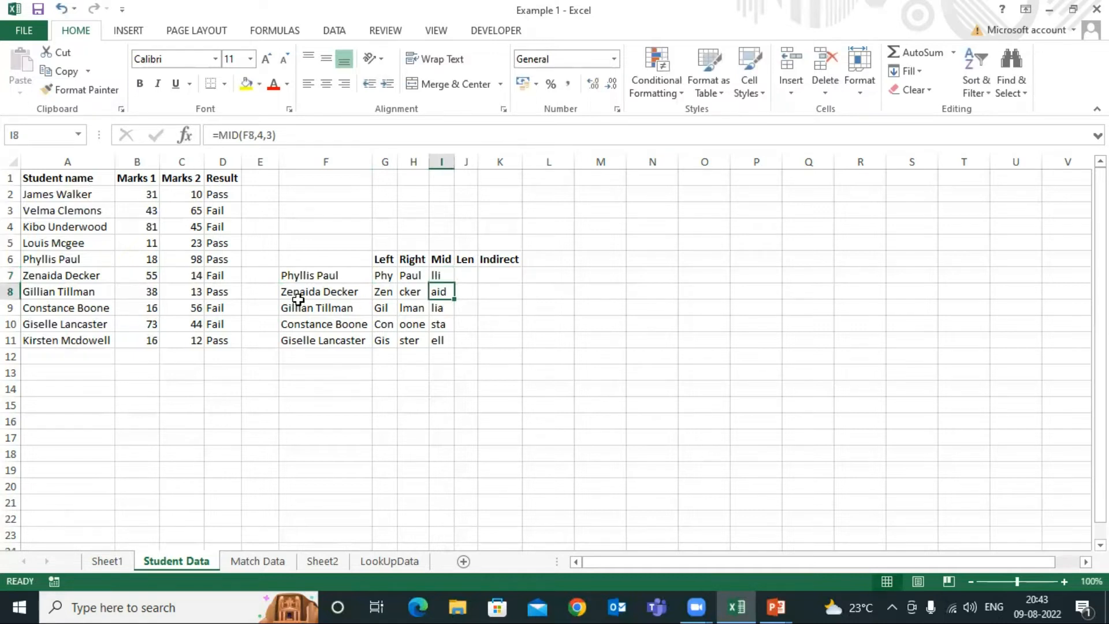
{"action": "left_click", "coordinate": [282, 291]}
{"action": "double_click", "coordinate": [282, 291]}
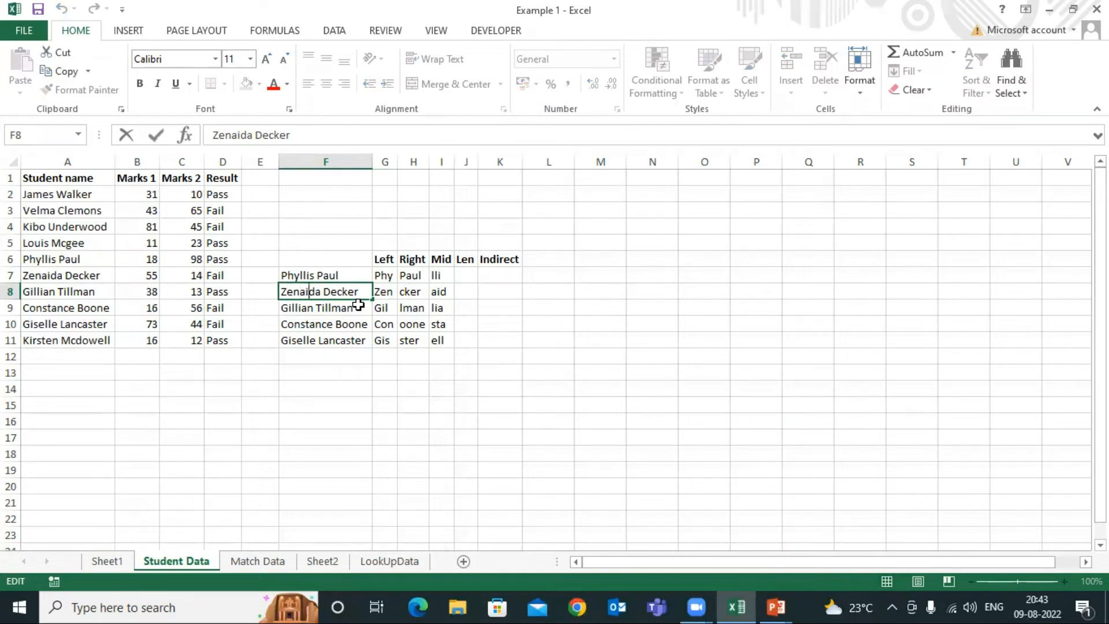
{"action": "left_click", "coordinate": [440, 292]}
{"action": "left_click", "coordinate": [443, 324]}
{"action": "left_click", "coordinate": [443, 340]}
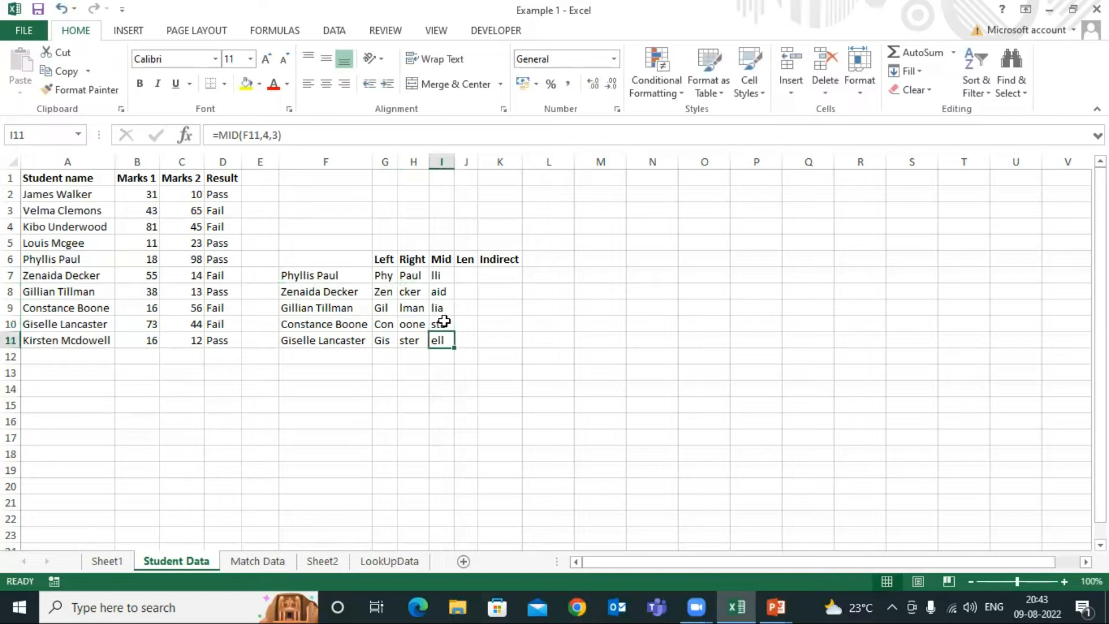
{"action": "left_click", "coordinate": [437, 277]}
{"action": "left_click", "coordinate": [322, 275]}
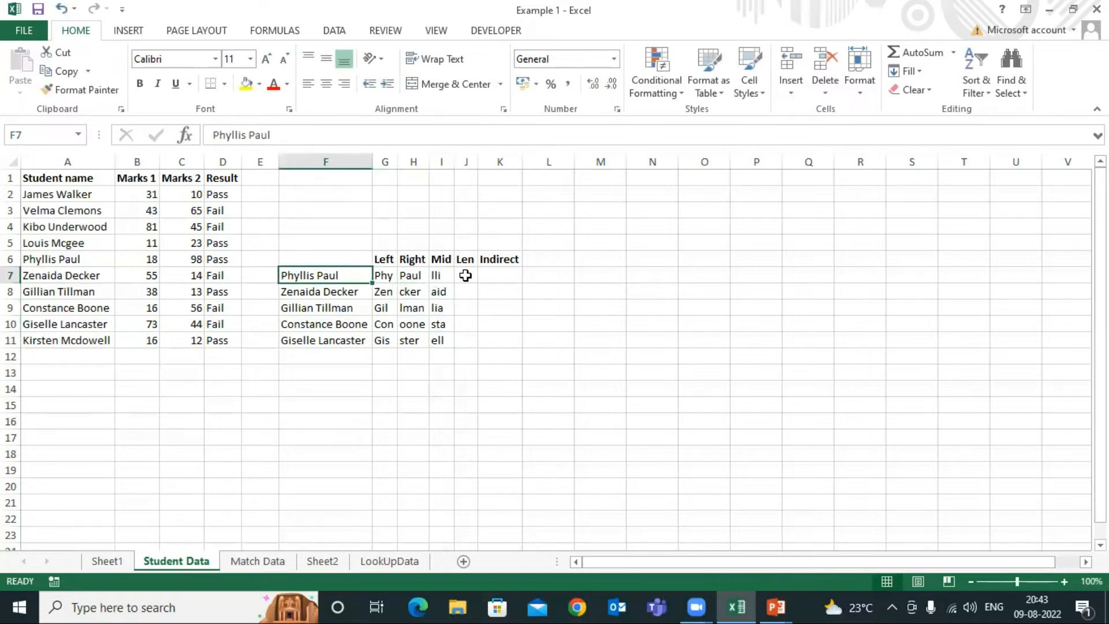
{"action": "left_click", "coordinate": [442, 274]}
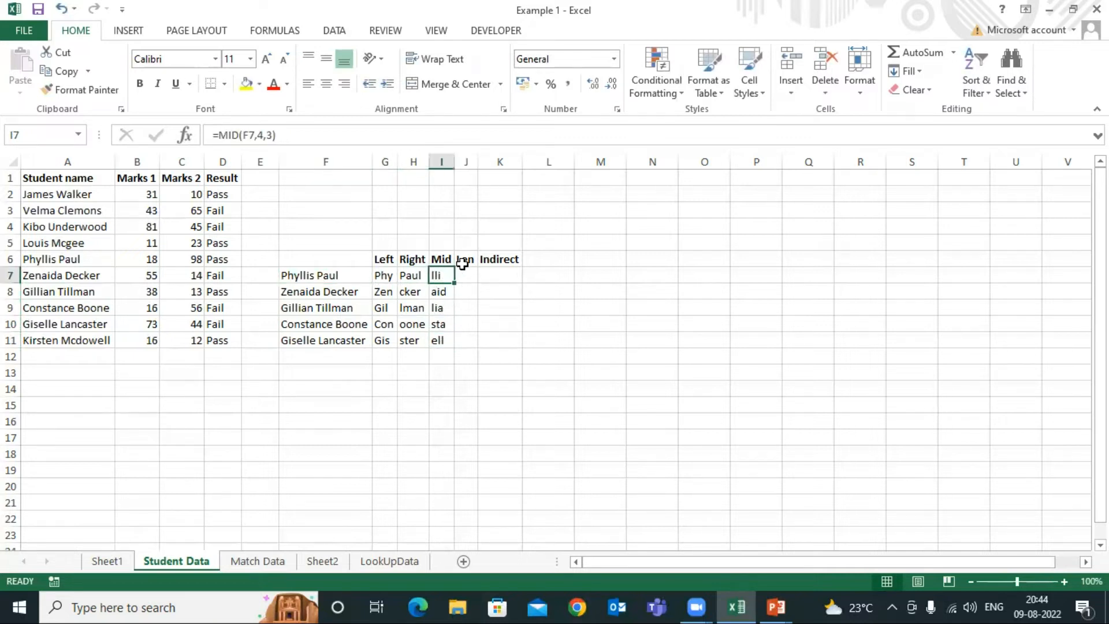
Enter =LEN(F7) in J7 under the Len heading and fill the formula down to J11
{"action": "left_click", "coordinate": [464, 261]}
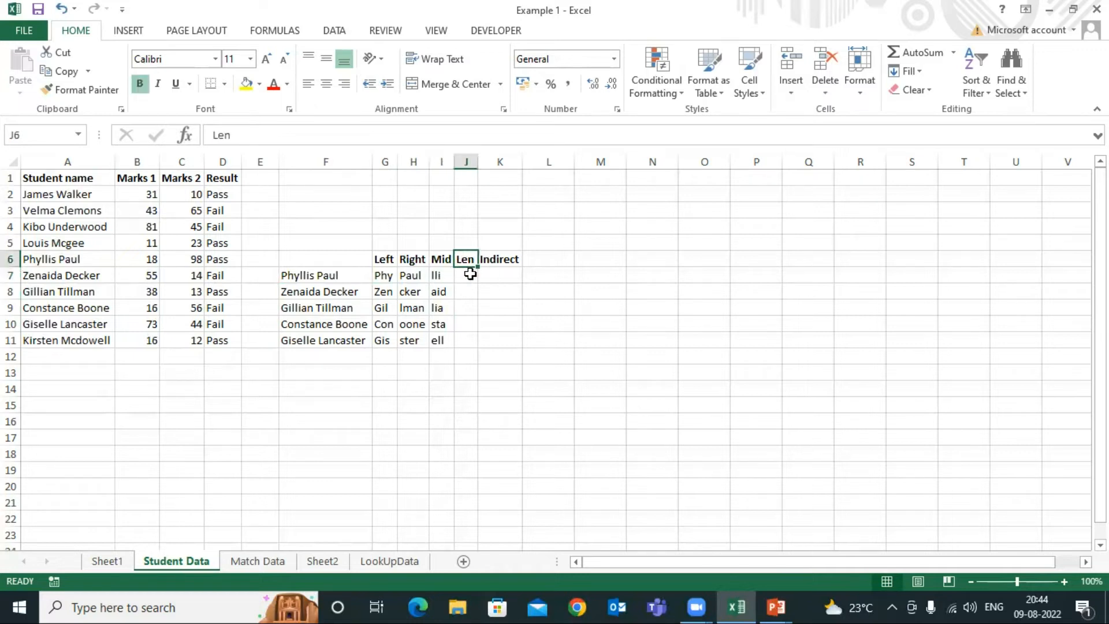
{"action": "left_click", "coordinate": [470, 275]}
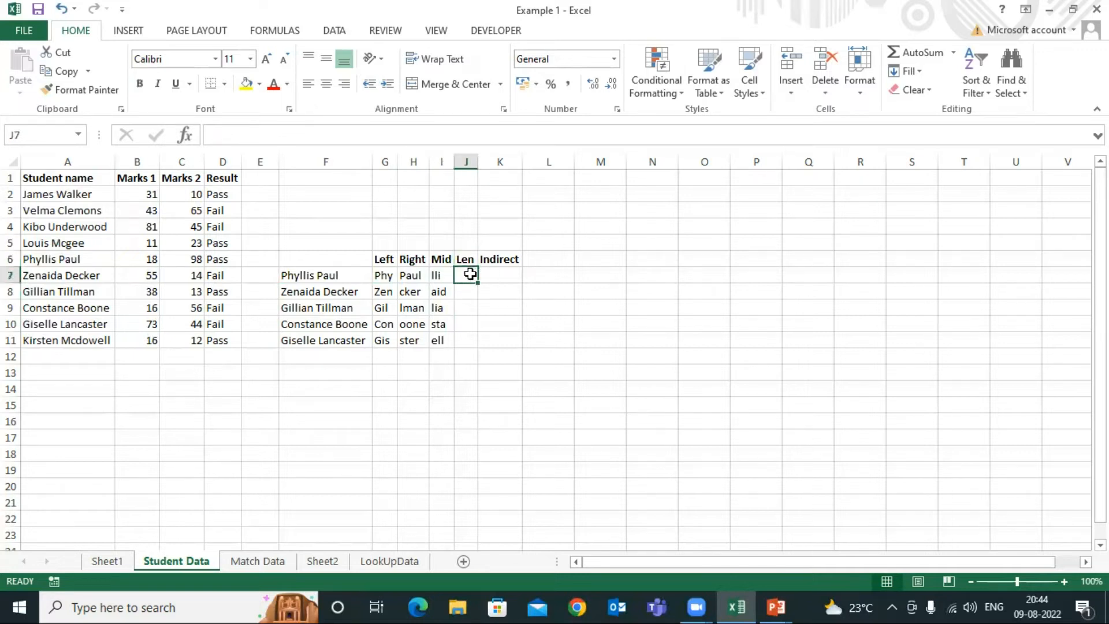
{"action": "left_click", "coordinate": [338, 275]}
{"action": "left_click", "coordinate": [460, 276]}
{"action": "type", "text": "="}
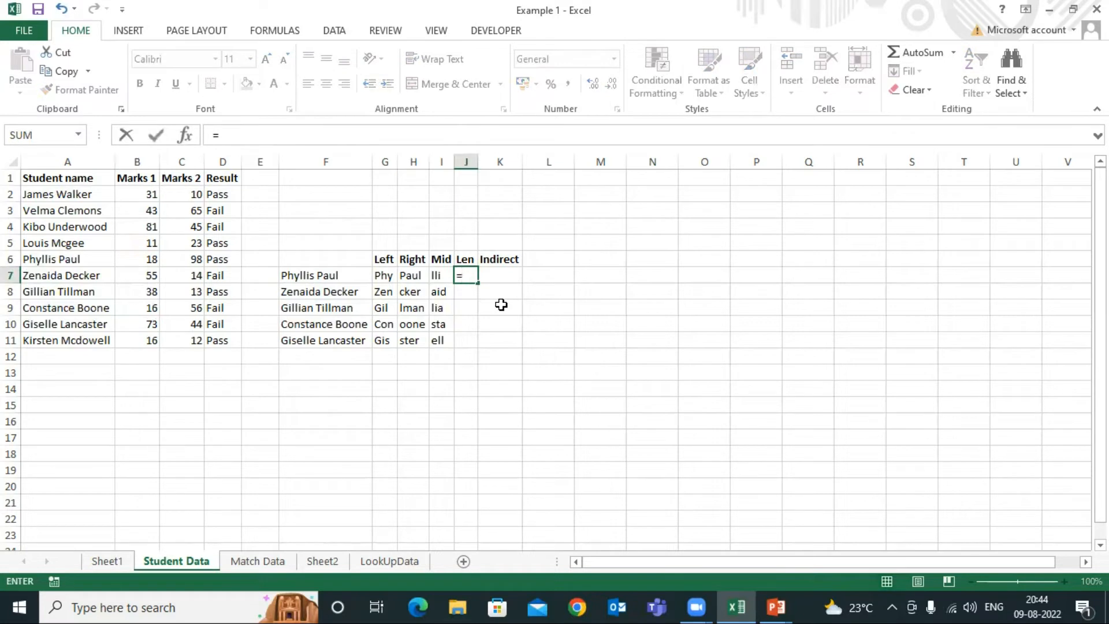
{"action": "type", "text": "le"}
{"action": "key", "text": "Down"}
{"action": "key", "text": "Tab"}
{"action": "key", "text": "Left"}
{"action": "key", "text": "Left"}
{"action": "key", "text": "Left"}
{"action": "key", "text": "Left"}
{"action": "type", "text": ")"}
{"action": "key", "text": "Return"}
{"action": "left_click", "coordinate": [469, 276]}
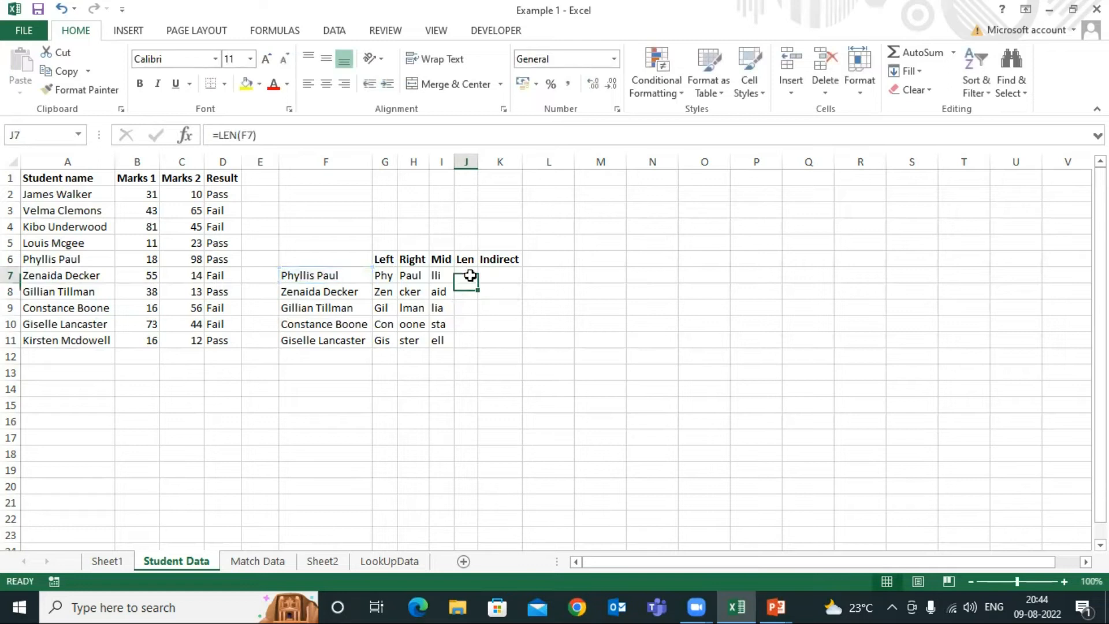
{"action": "double_click", "coordinate": [479, 282]}
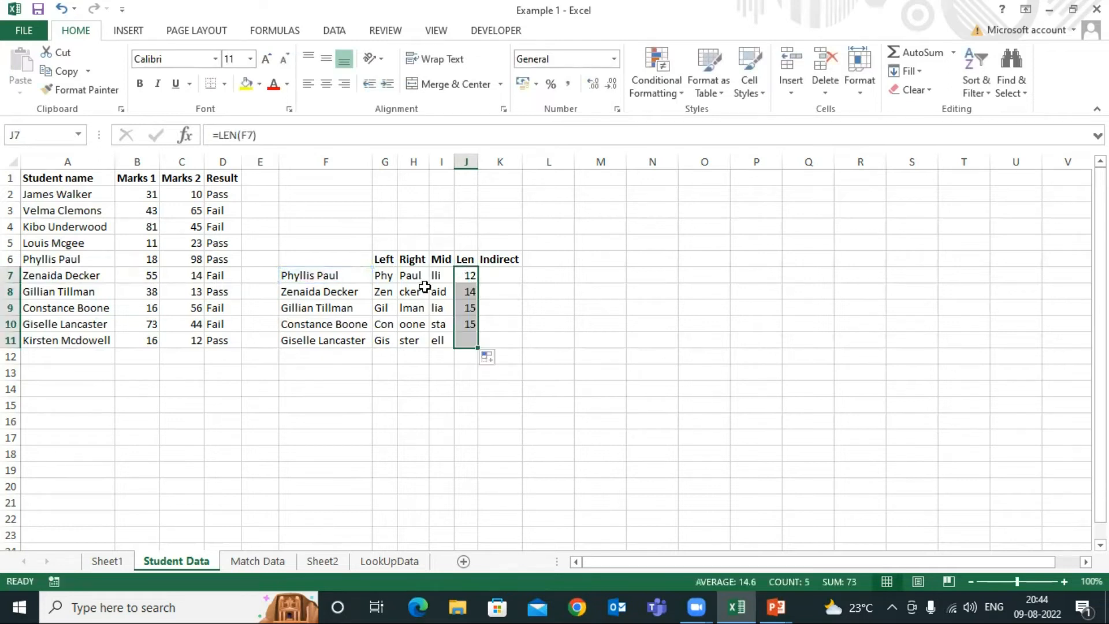
Check the LEN results in J7:J11 against the name in F7 and review the function headings
{"action": "left_click", "coordinate": [292, 276]}
{"action": "left_click", "coordinate": [263, 139]}
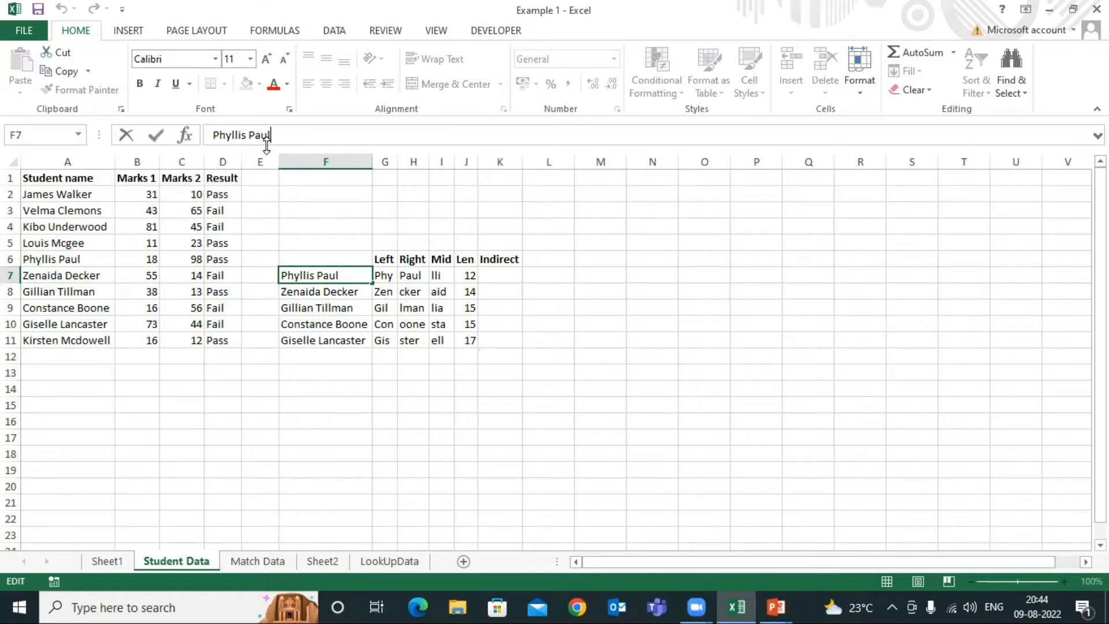
{"action": "left_click", "coordinate": [470, 275]}
{"action": "left_click", "coordinate": [324, 278]}
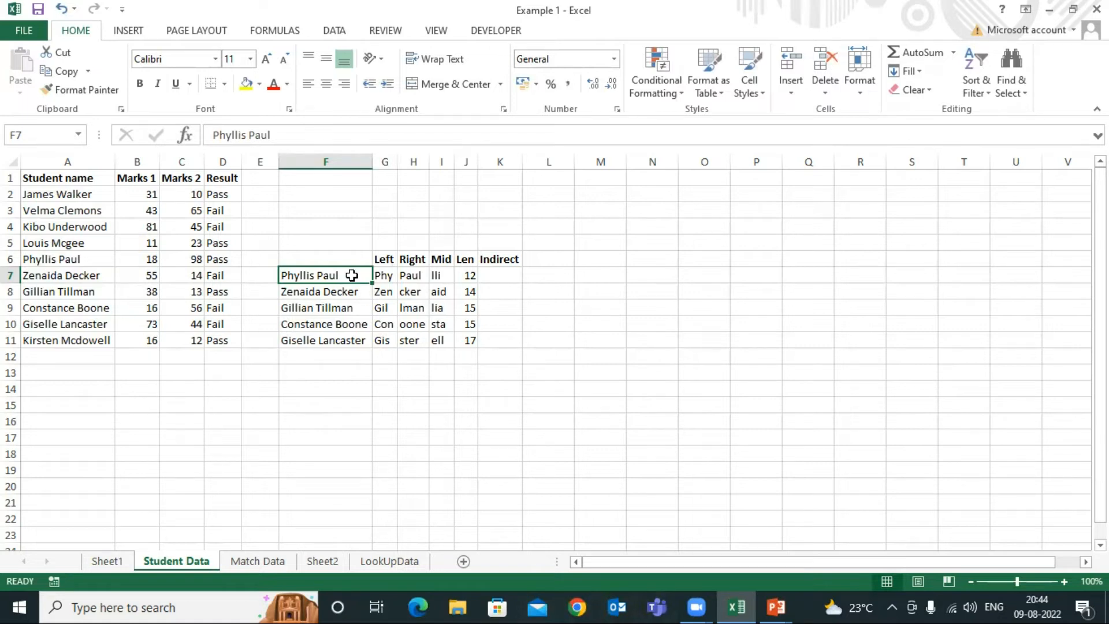
{"action": "left_click", "coordinate": [468, 278]}
{"action": "left_click", "coordinate": [469, 293]}
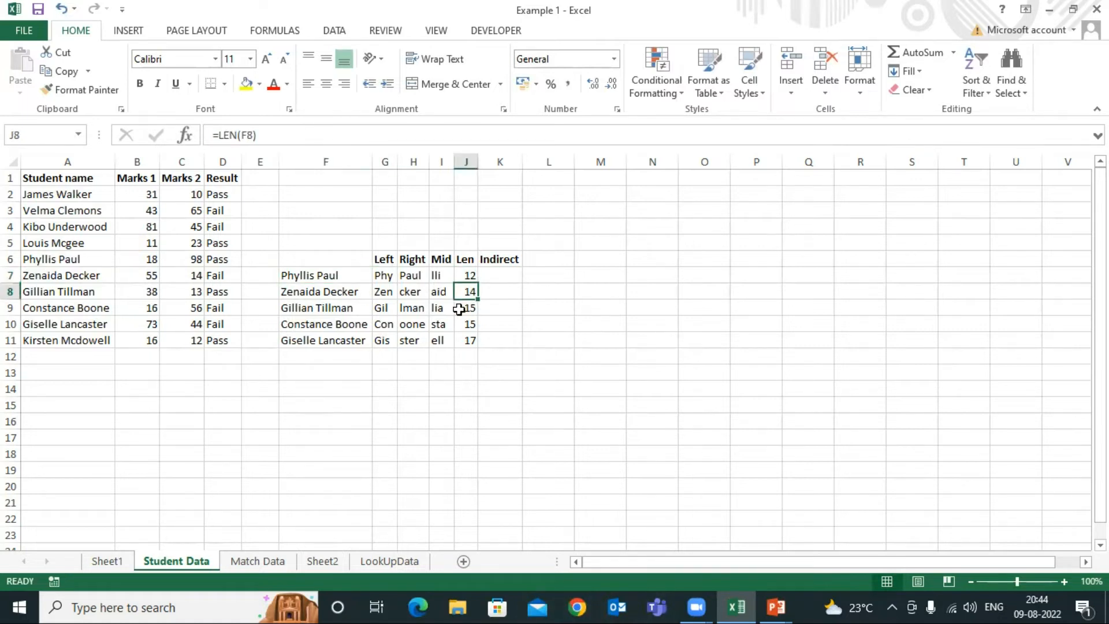
{"action": "left_click", "coordinate": [463, 309]}
{"action": "left_click", "coordinate": [468, 324]}
{"action": "left_click", "coordinate": [471, 342]}
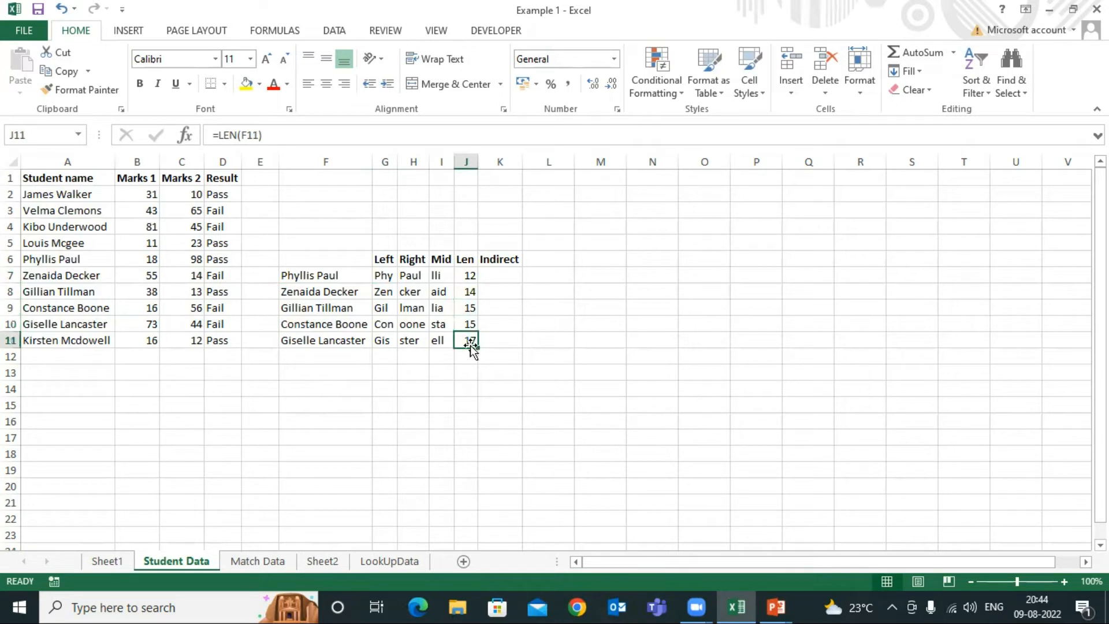
{"action": "left_click", "coordinate": [468, 261]}
{"action": "left_click", "coordinate": [471, 278]}
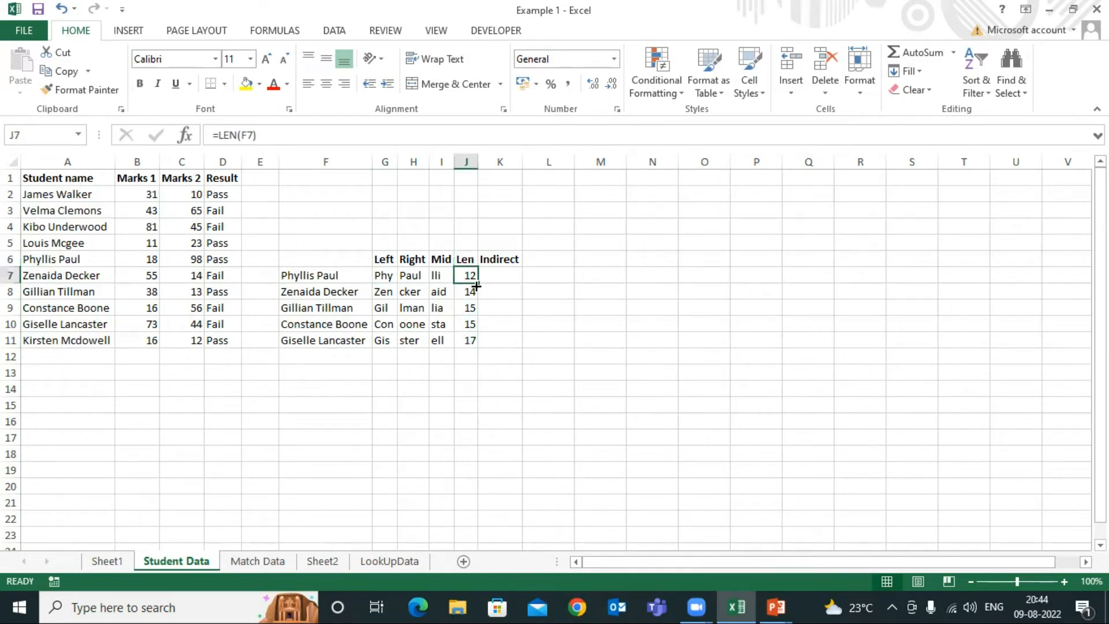
{"action": "left_click", "coordinate": [386, 260]}
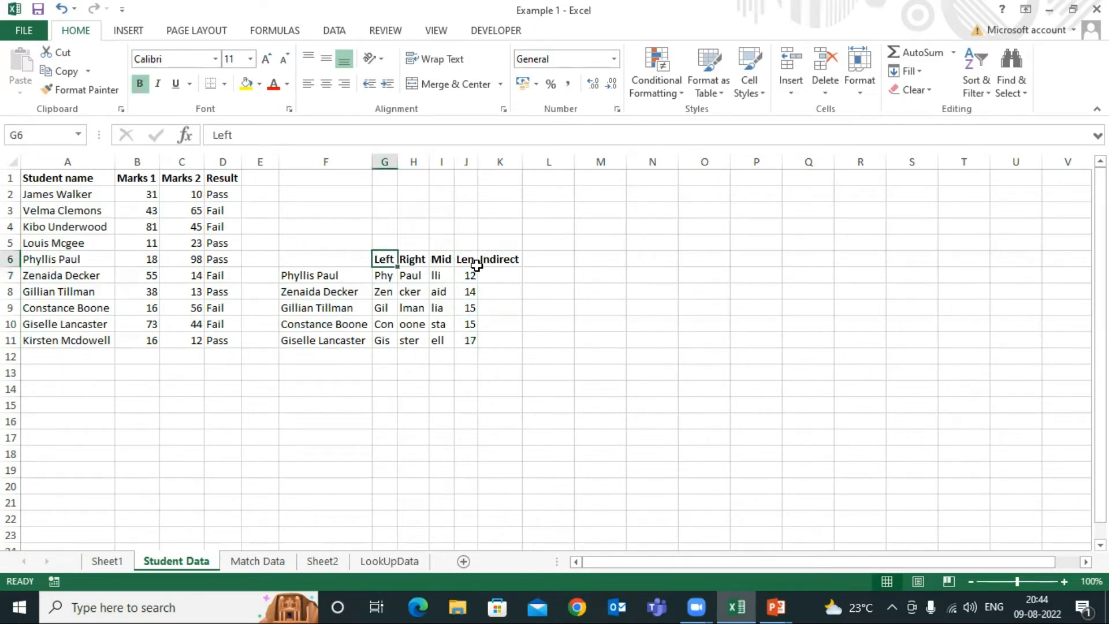
Add the heading Sum in L6, beside the Indirect heading
{"action": "left_click", "coordinate": [500, 259]}
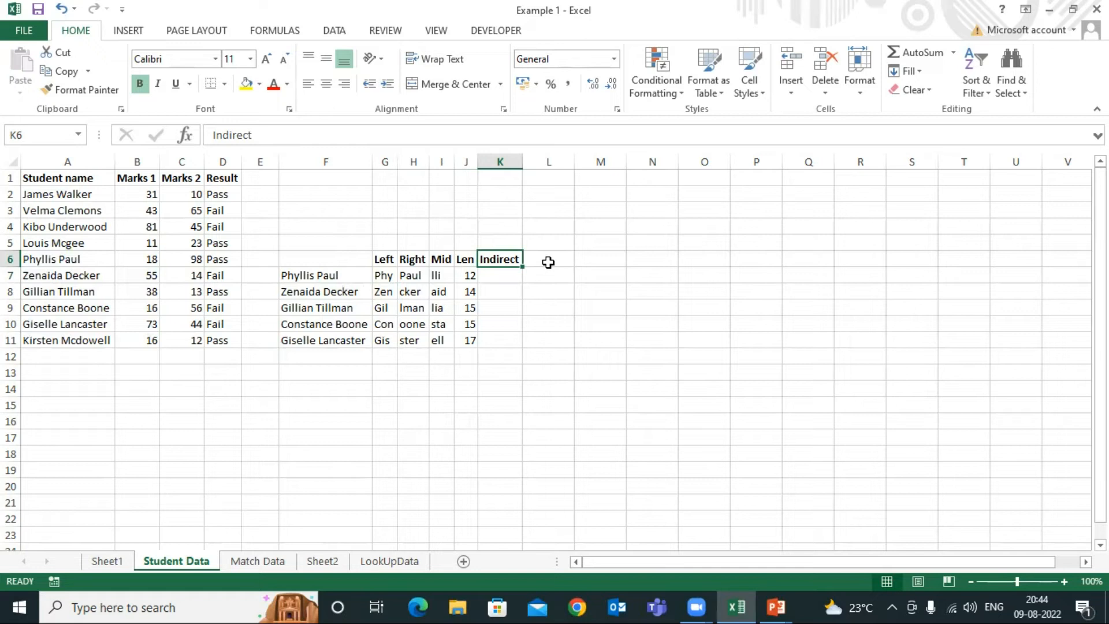
{"action": "left_click", "coordinate": [548, 262]}
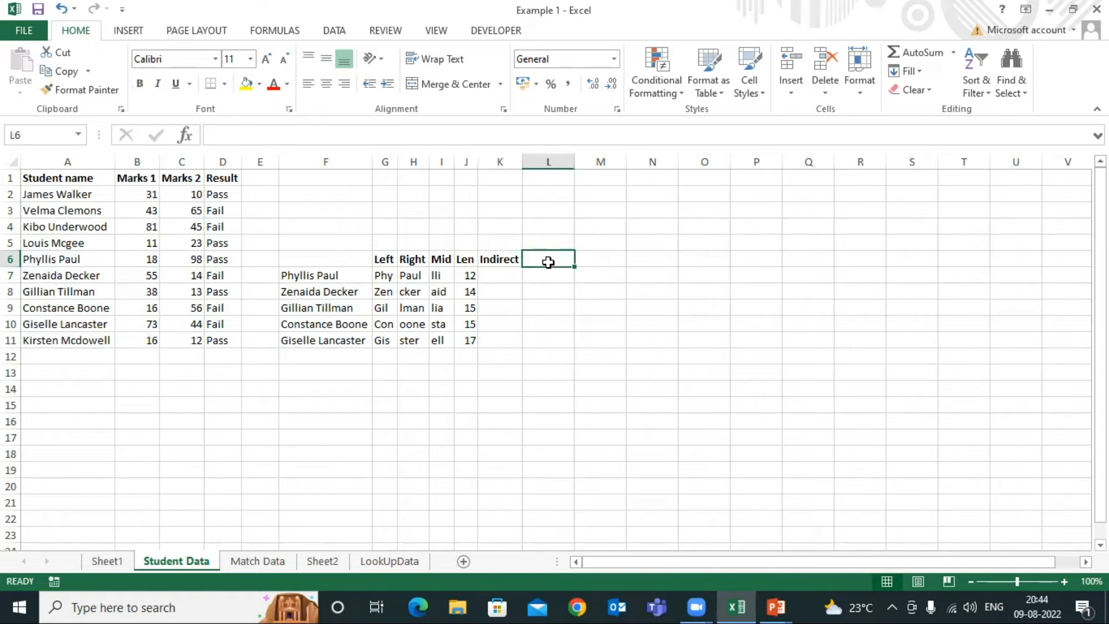
{"action": "type", "text": "Sum"}
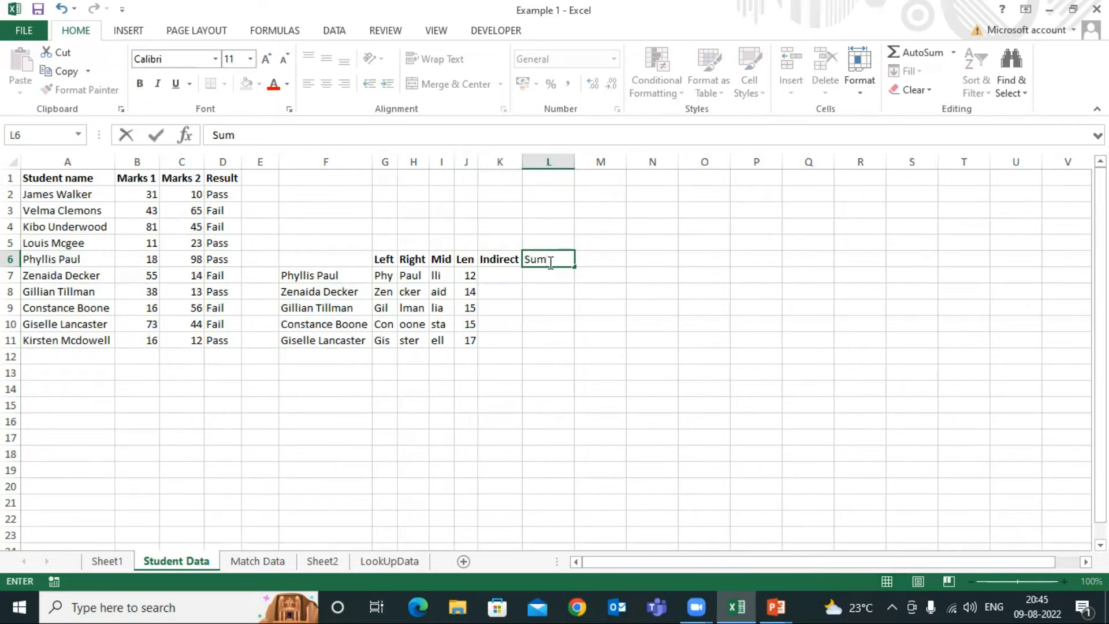
{"action": "key", "text": "Return"}
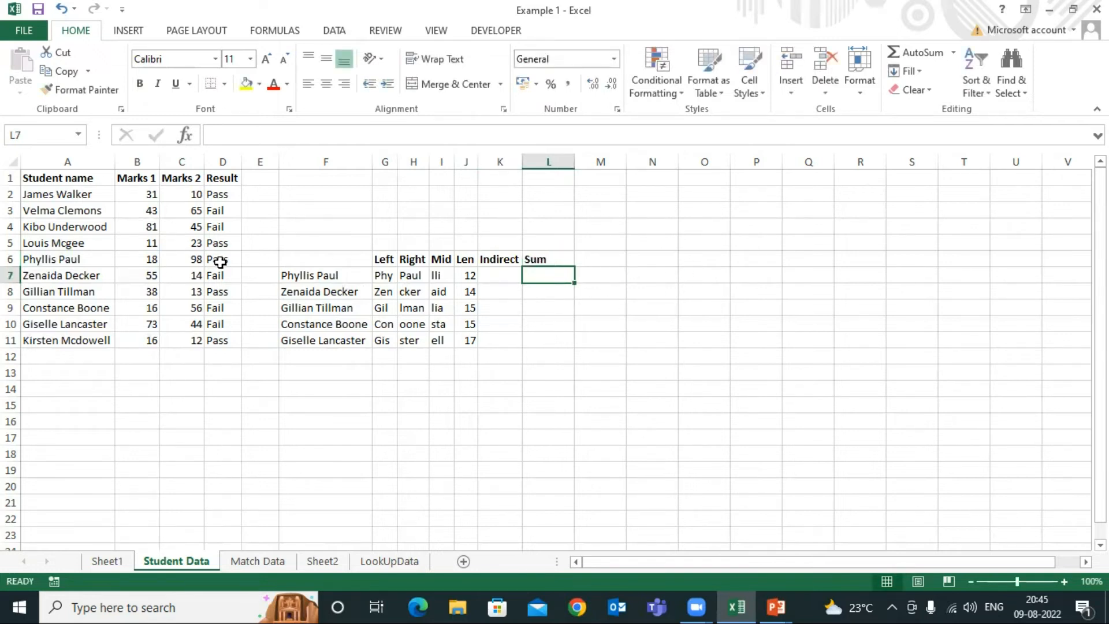
Add the heading Marks 3 in M6 and enter the marks 1, 2 and 3 in M7:M9
{"action": "left_click_drag", "start_coordinate": [195, 179], "coordinate": [193, 275]}
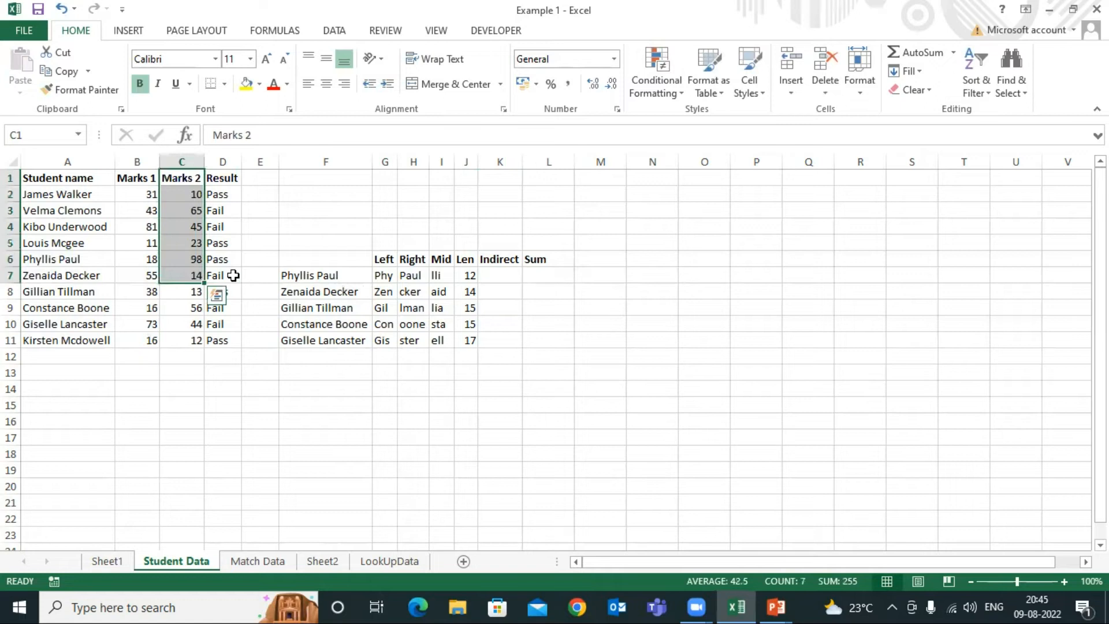
{"action": "left_click", "coordinate": [613, 259]}
{"action": "type", "text": "Marks"}
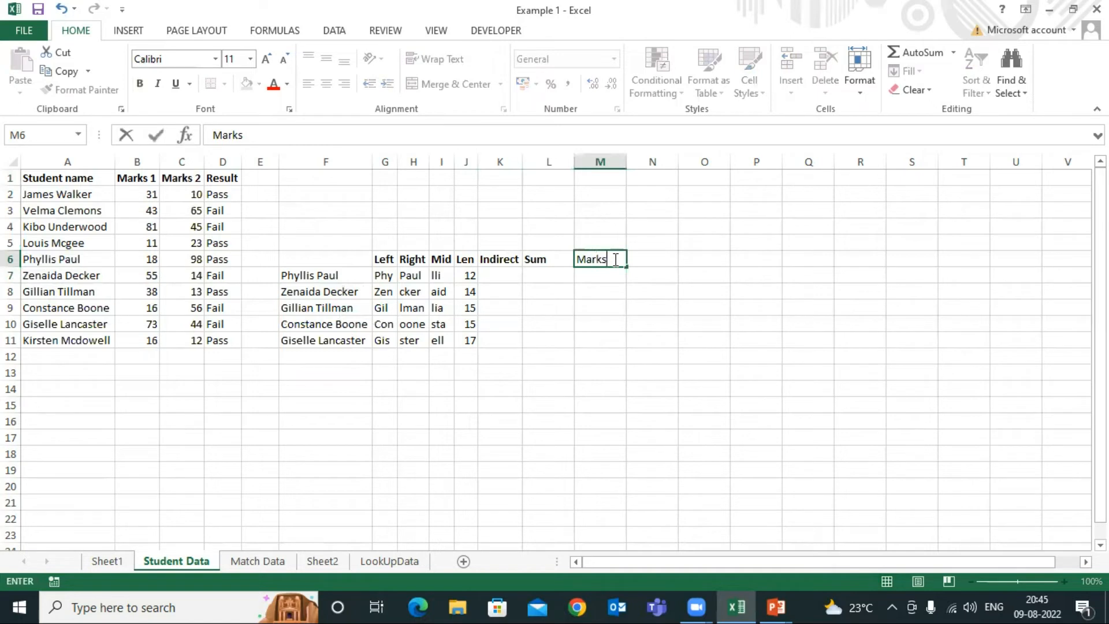
{"action": "key", "text": "Return"}
{"action": "type", "text": "1"}
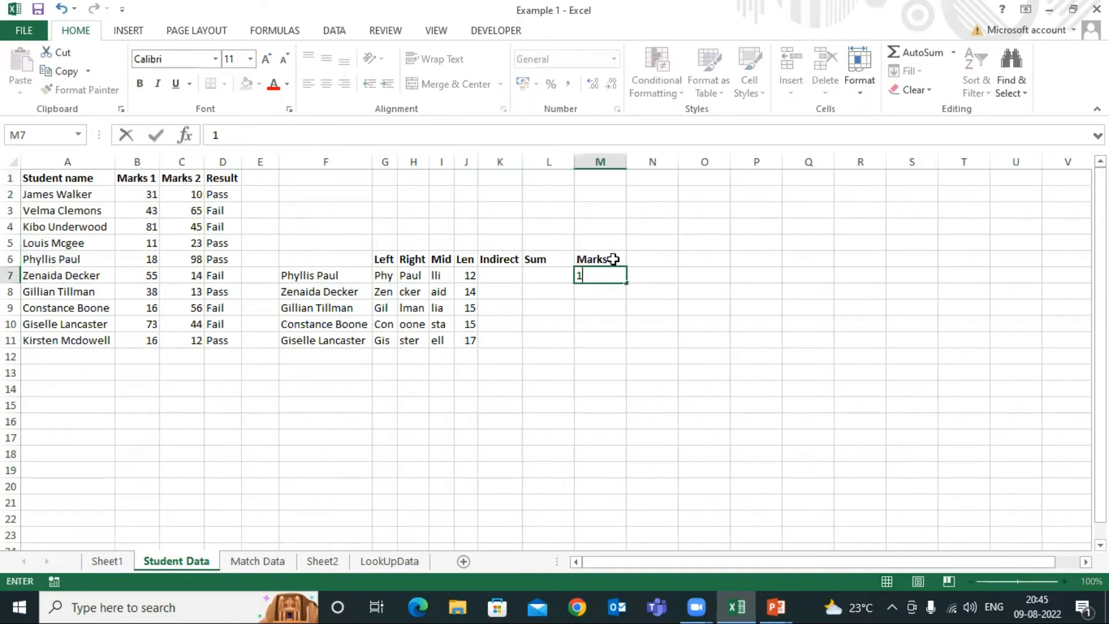
{"action": "key", "text": "Return"}
{"action": "type", "text": "2"}
{"action": "key", "text": "Return"}
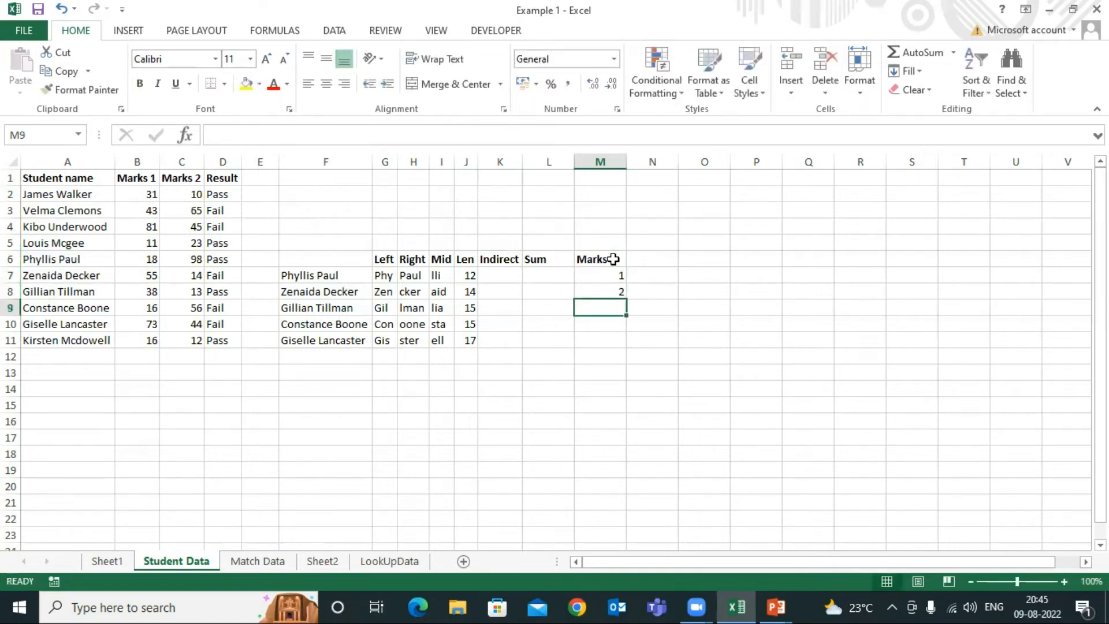
{"action": "type", "text": "3"}
{"action": "key", "text": "Return"}
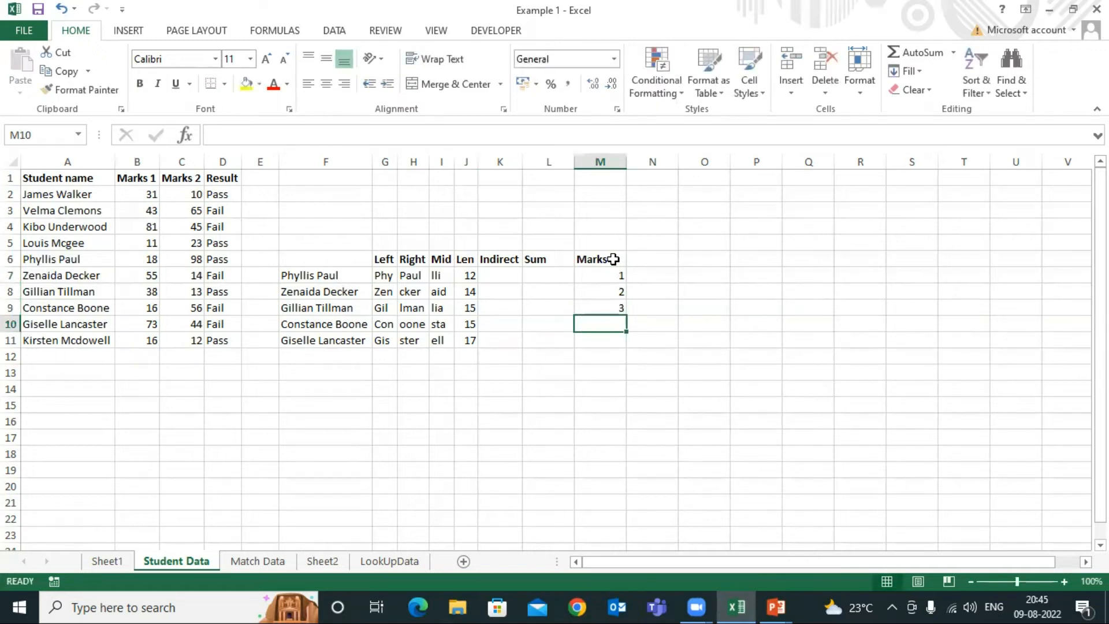
{"action": "left_click", "coordinate": [604, 367]}
Enter =SUM(M7:M9) in L7 under the Sum heading to total the Marks 3 values
{"action": "left_click", "coordinate": [549, 276]}
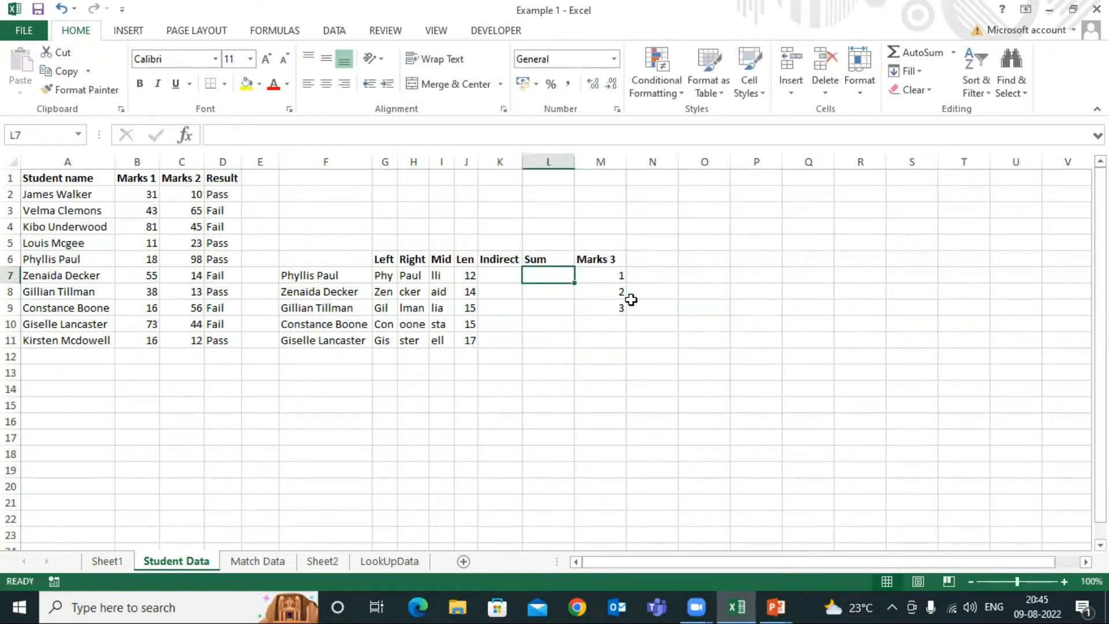
{"action": "left_click", "coordinate": [553, 259]}
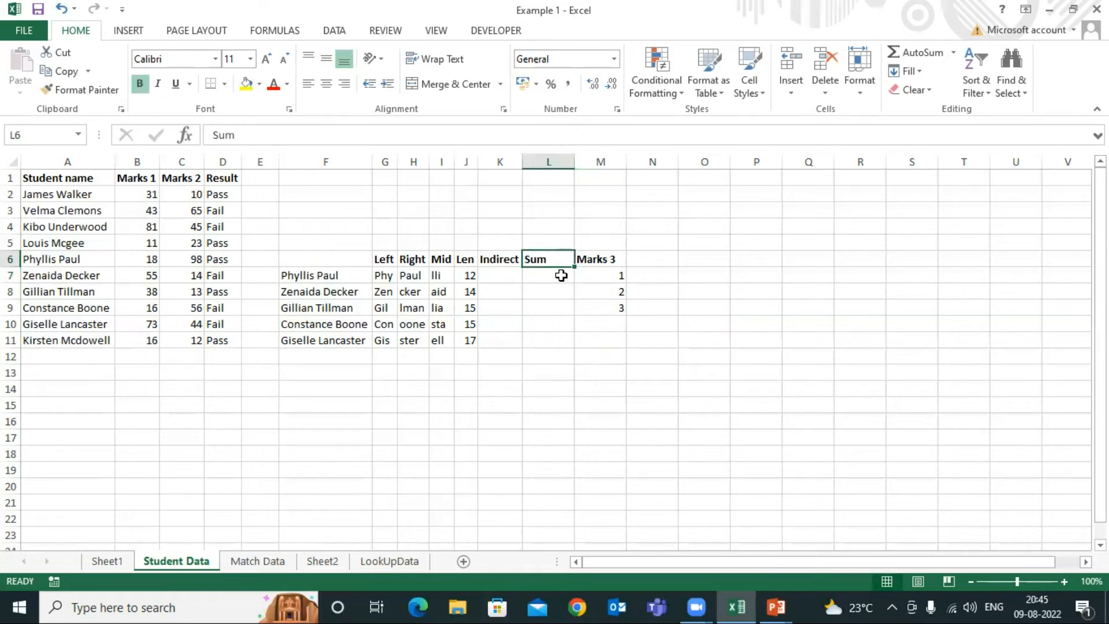
{"action": "left_click", "coordinate": [601, 274]}
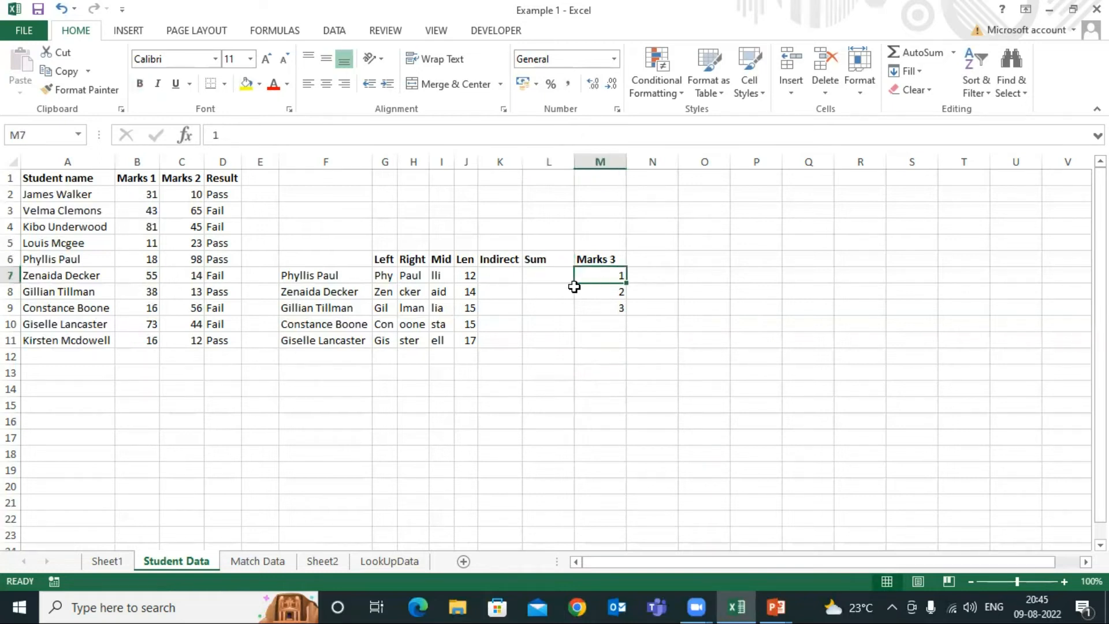
{"action": "left_click", "coordinate": [617, 293]}
{"action": "left_click", "coordinate": [612, 275]}
{"action": "left_click", "coordinate": [623, 321]}
{"action": "left_click", "coordinate": [613, 277]}
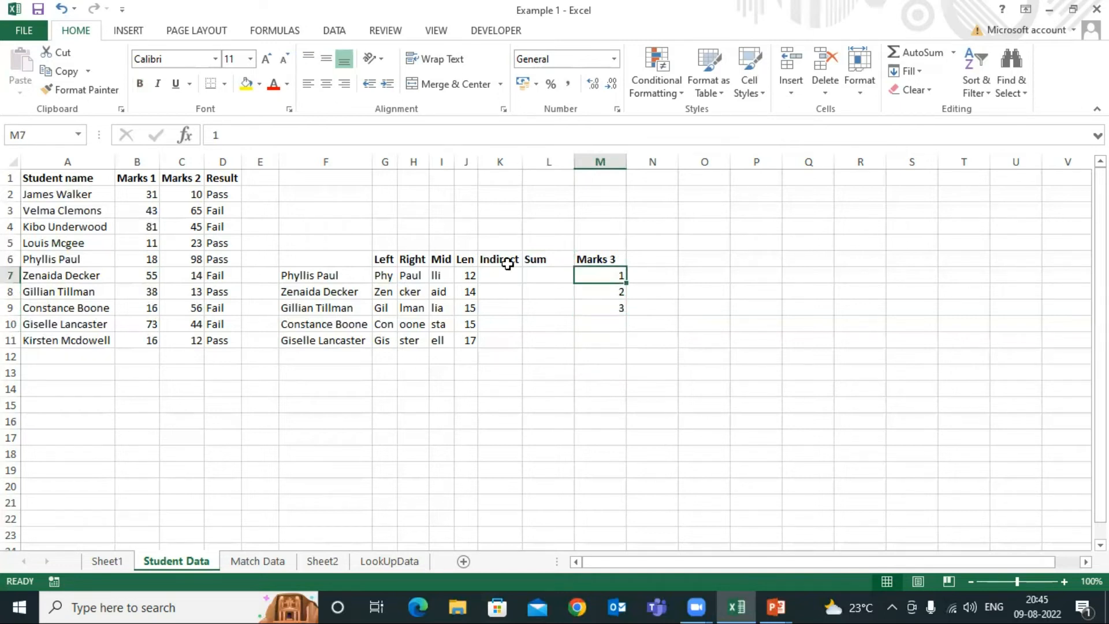
{"action": "left_click", "coordinate": [550, 276]}
{"action": "type", "text": "=sum"}
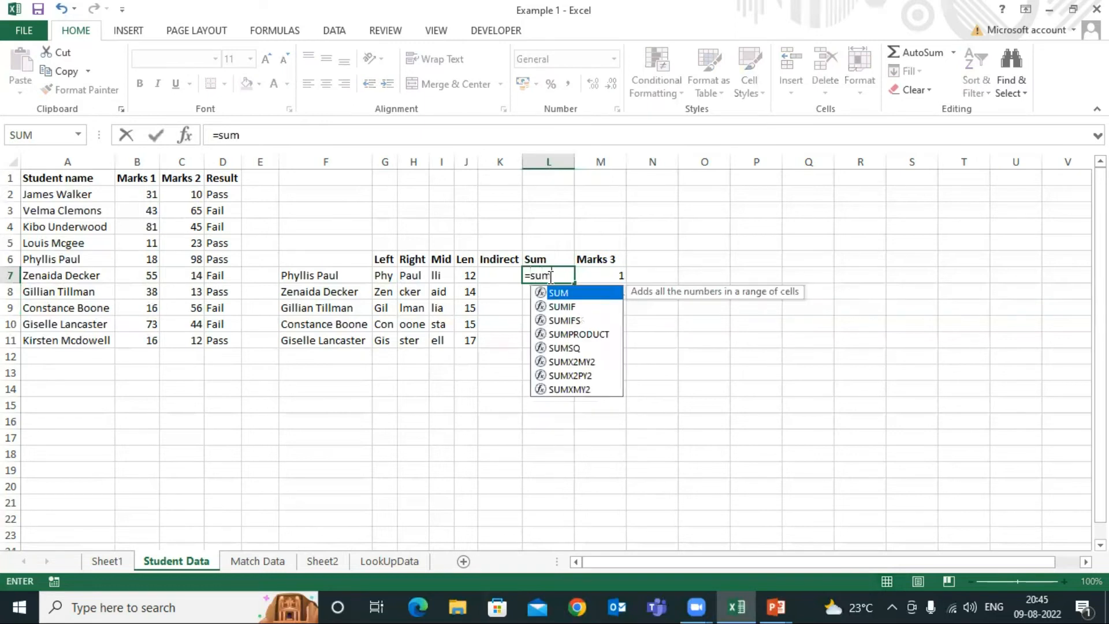
{"action": "key", "text": "Tab"}
{"action": "left_click_drag", "start_coordinate": [607, 276], "coordinate": [608, 305]}
{"action": "key", "text": "Return"}
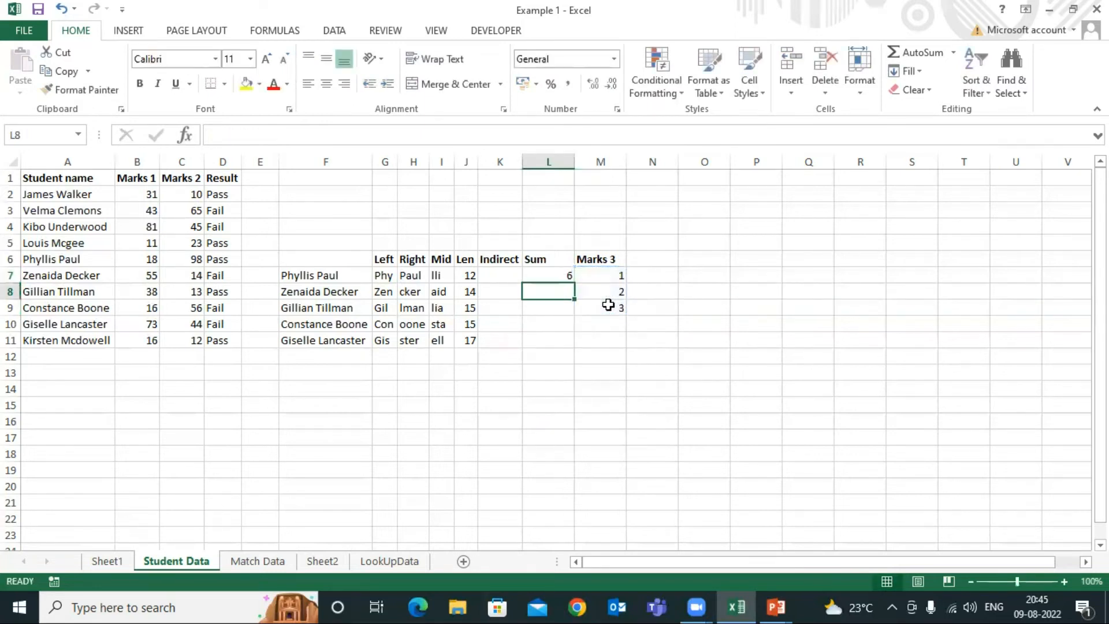
Insert a blank row above row 7, directly below the function headings
{"action": "left_click", "coordinate": [561, 275]}
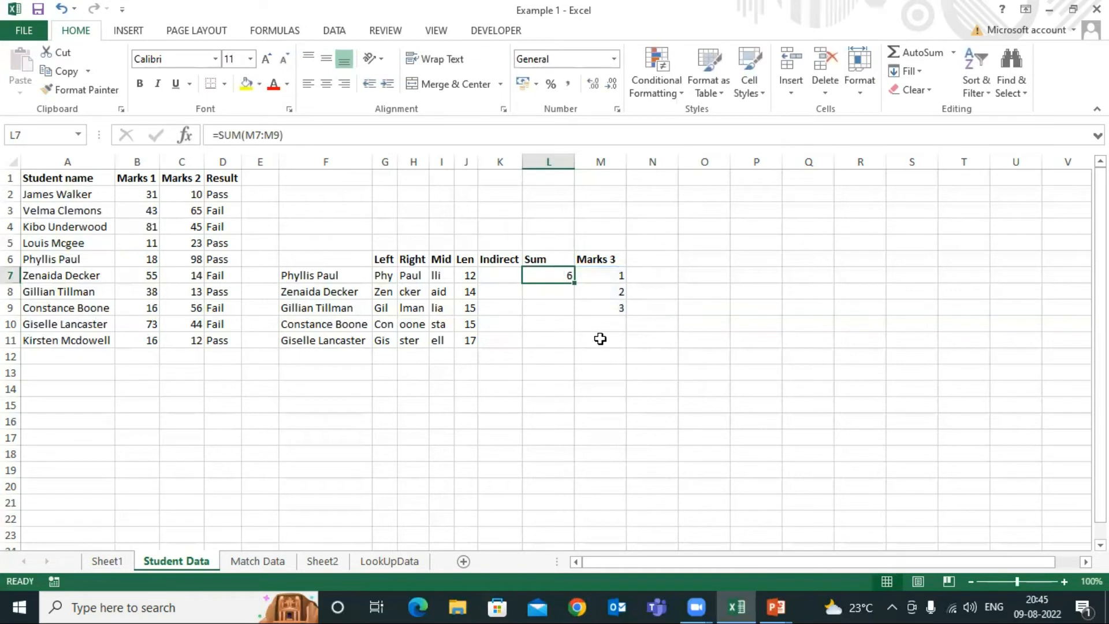
{"action": "left_click", "coordinate": [618, 276]}
{"action": "left_click", "coordinate": [559, 276]}
{"action": "left_click", "coordinate": [602, 276]}
{"action": "key", "text": "shift+space"}
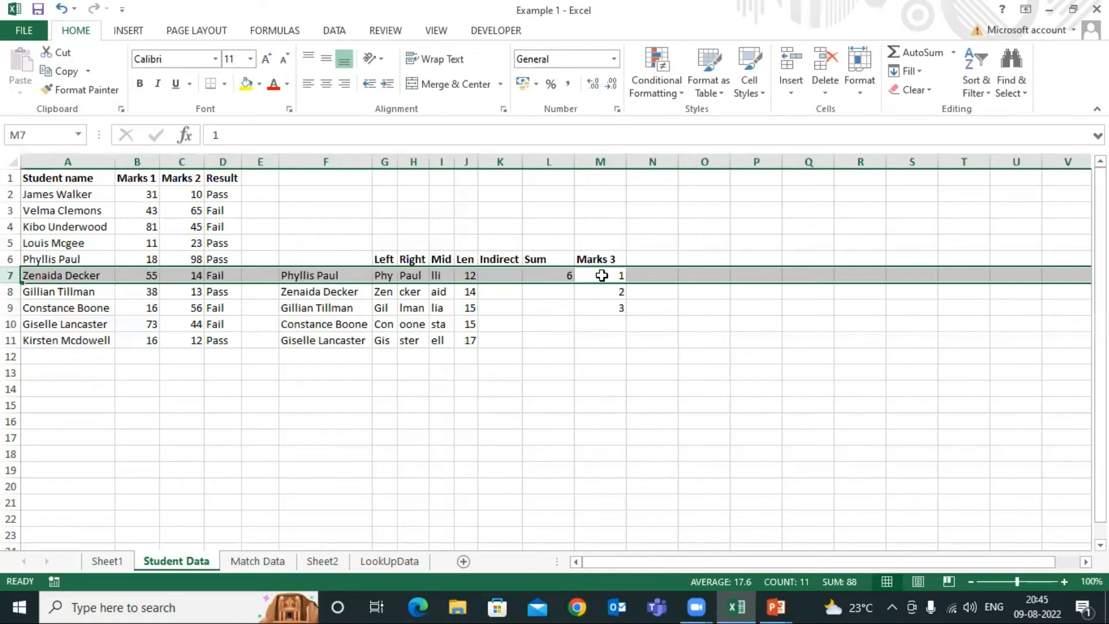
{"action": "key", "text": "ctrl+shift+plus"}
Enter the mark 4 in the new row's cell M7 under Marks 3
{"action": "left_click", "coordinate": [602, 275]}
{"action": "type", "text": "32"}
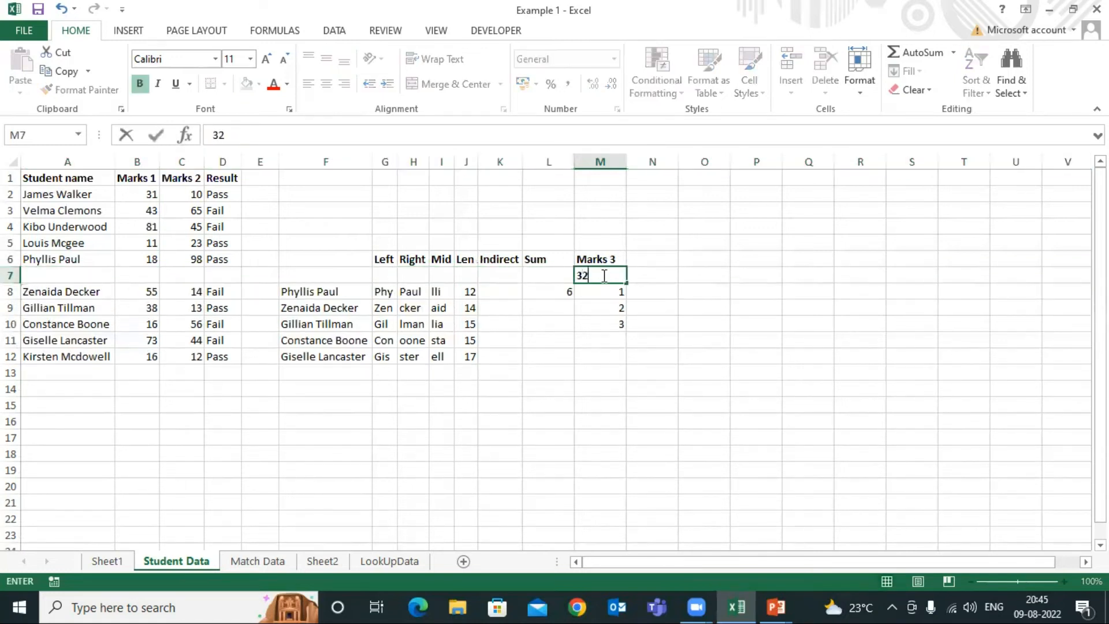
{"action": "key", "text": "Return"}
{"action": "left_click", "coordinate": [601, 275]}
{"action": "type", "text": "4"}
{"action": "key", "text": "Return"}
Compare the range used by the SUM formula in L8 with the Marks 3 values in M7:M10
{"action": "left_click", "coordinate": [552, 293]}
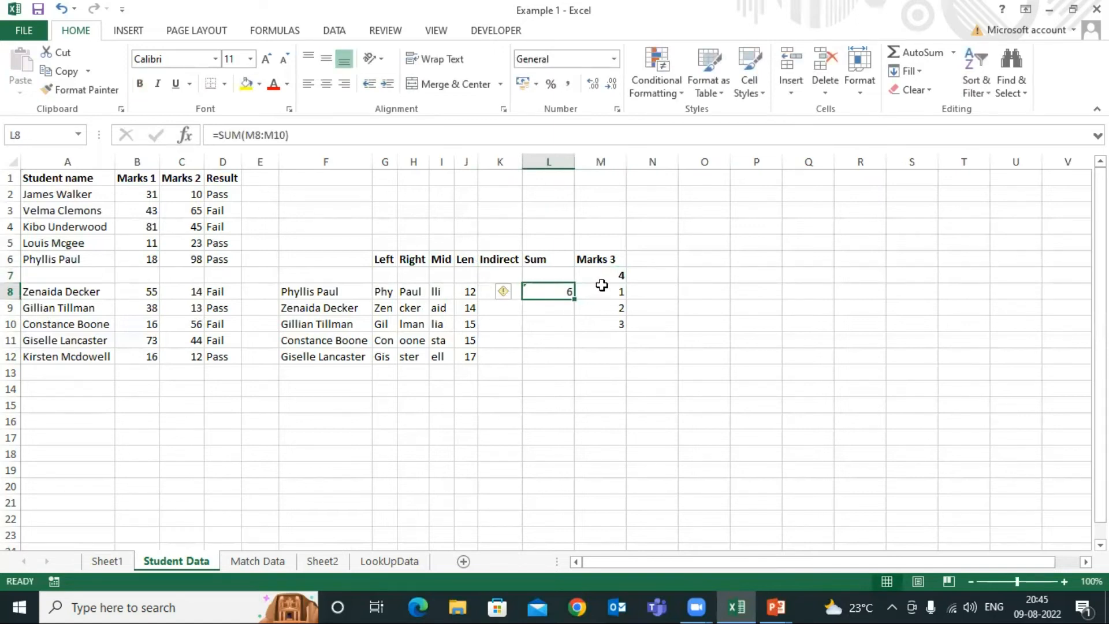
{"action": "left_click_drag", "start_coordinate": [602, 275], "coordinate": [608, 322]}
{"action": "key", "text": "ctrl+b"}
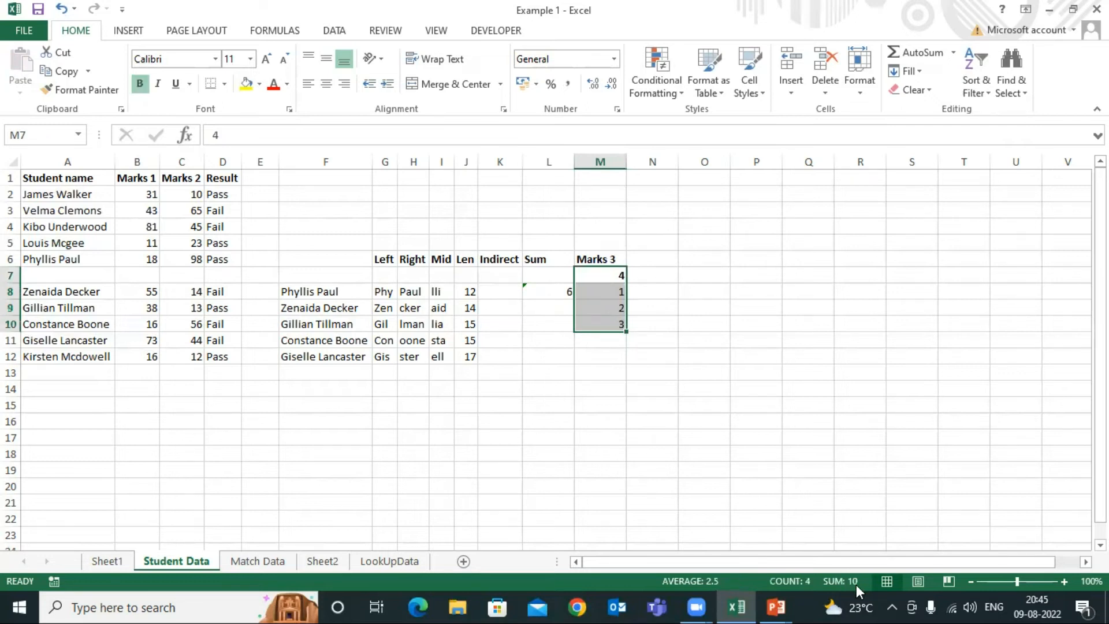
{"action": "left_click", "coordinate": [551, 288]}
{"action": "left_click_drag", "start_coordinate": [616, 292], "coordinate": [620, 327]}
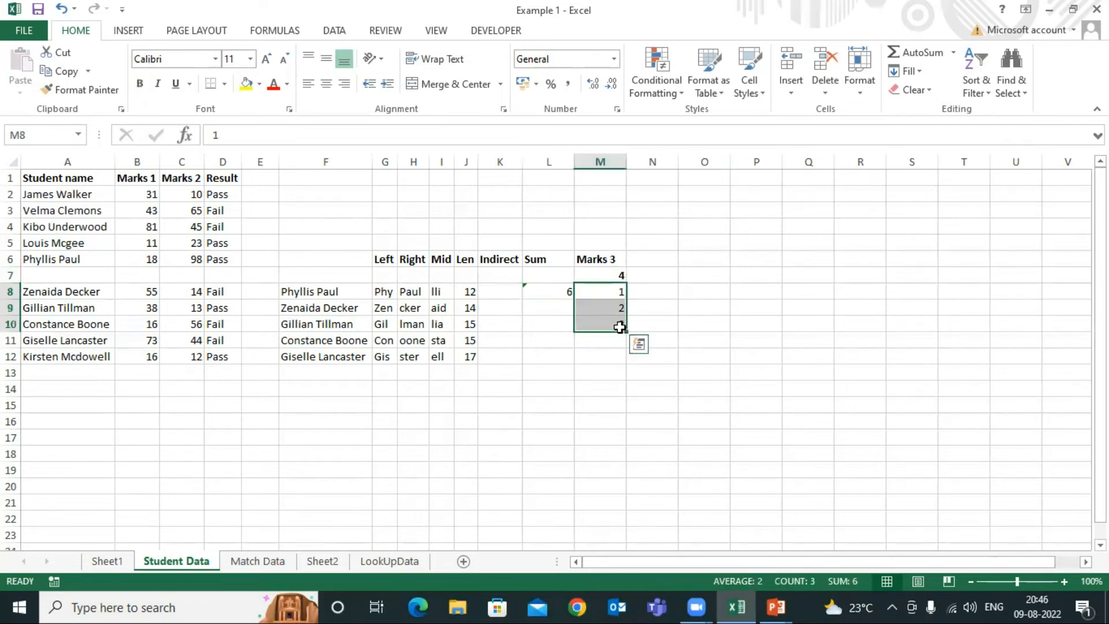
{"action": "left_click", "coordinate": [611, 277]}
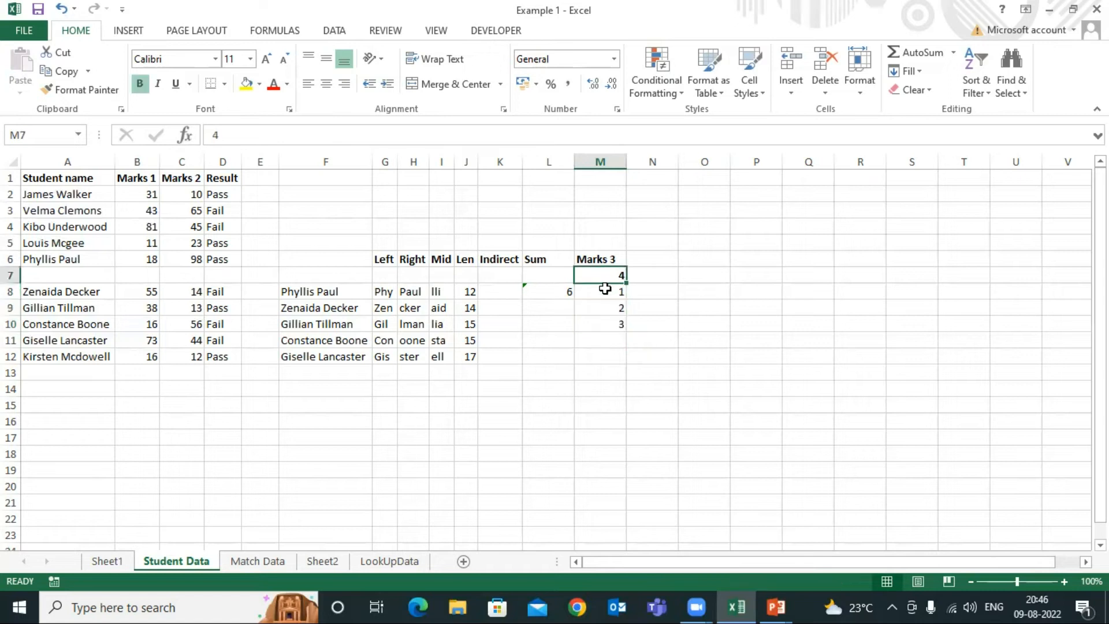
{"action": "left_click", "coordinate": [532, 295]}
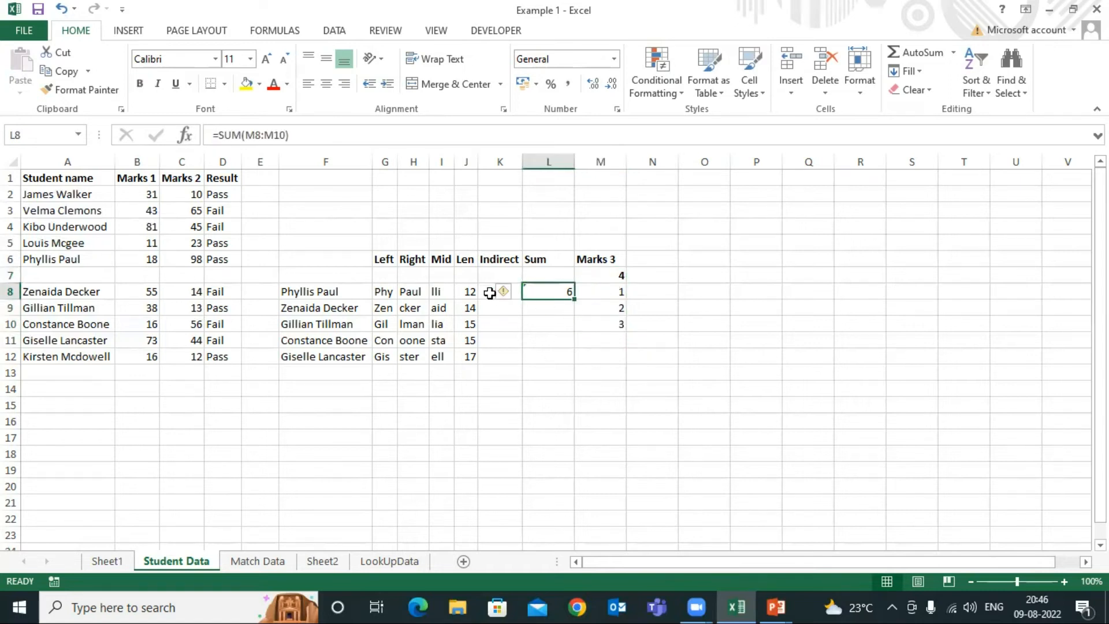
{"action": "left_click", "coordinate": [489, 294]}
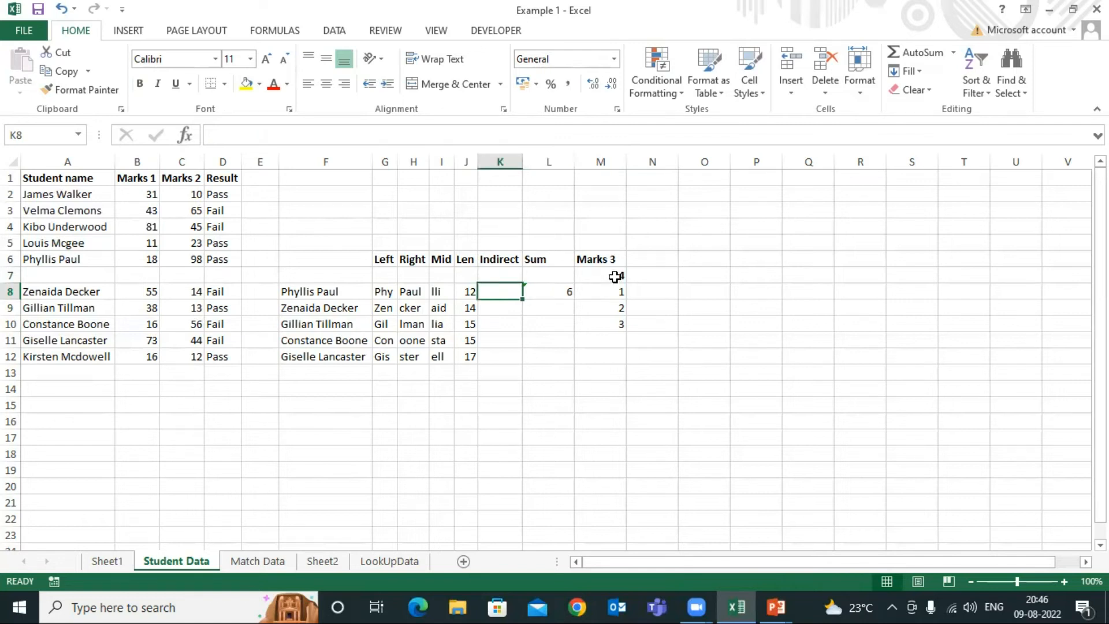
{"action": "key", "text": "Right"}
{"action": "key", "text": "Right"}
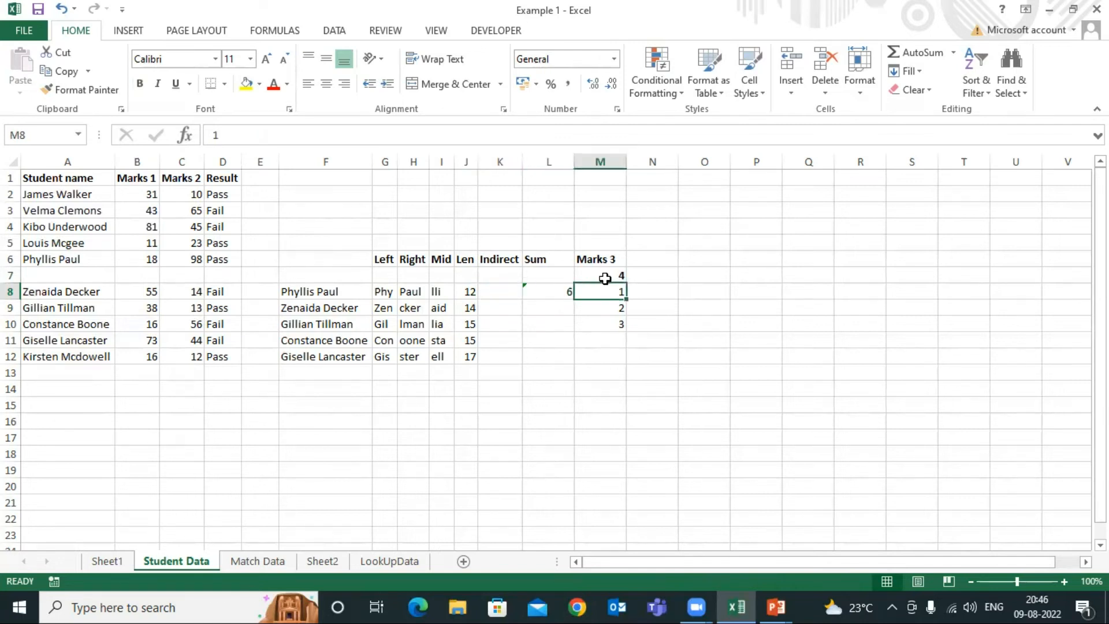
{"action": "left_click", "coordinate": [604, 279]}
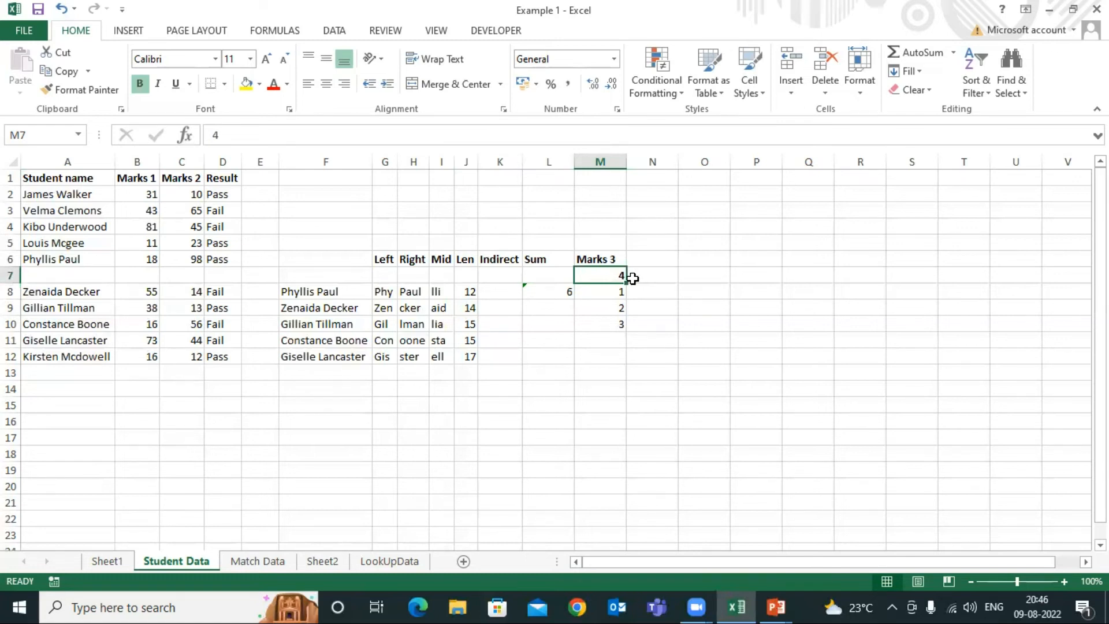
Begin a formula in K8 under the Indirect heading with INDIRECT nested inside SUM
{"action": "left_click", "coordinate": [501, 292]}
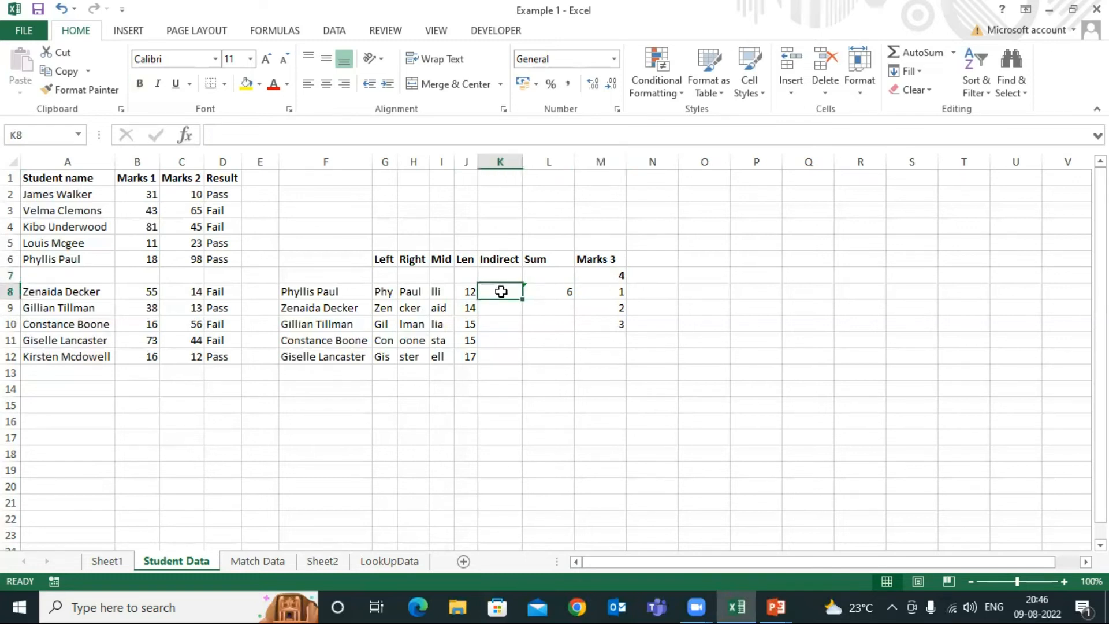
{"action": "type", "text": "="}
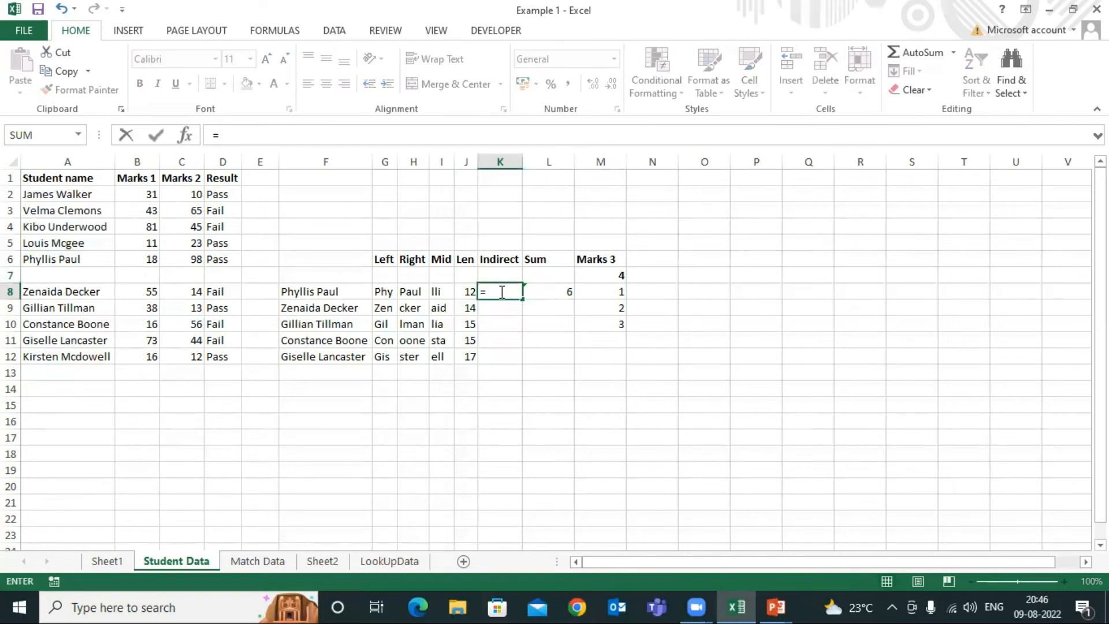
{"action": "type", "text": "sum"}
{"action": "key", "text": "Tab"}
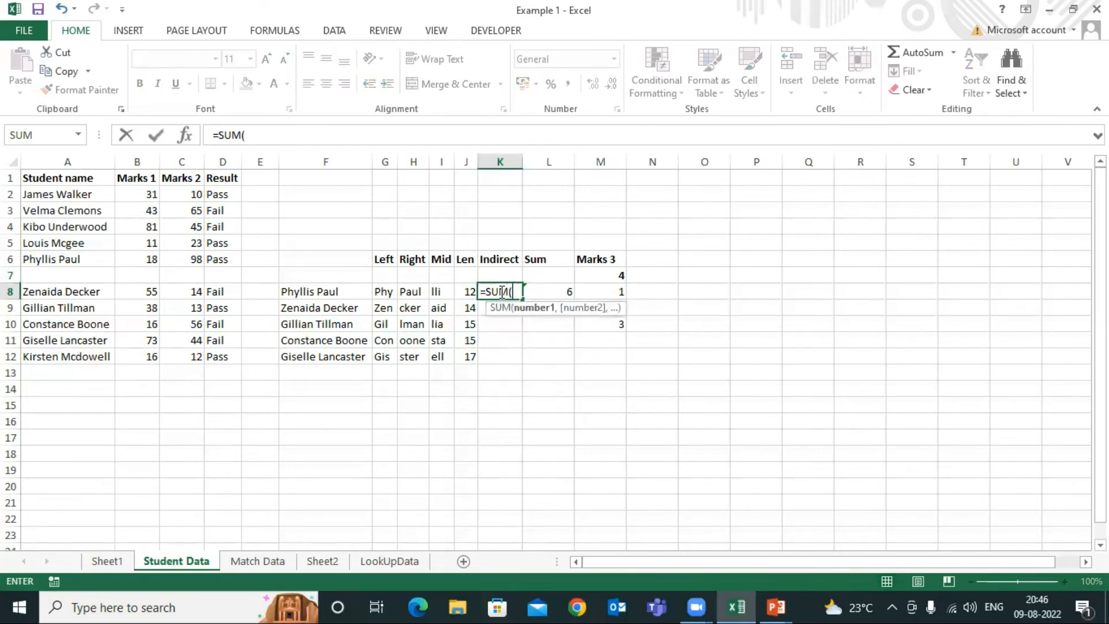
{"action": "type", "text": "ind"}
{"action": "key", "text": "Tab"}
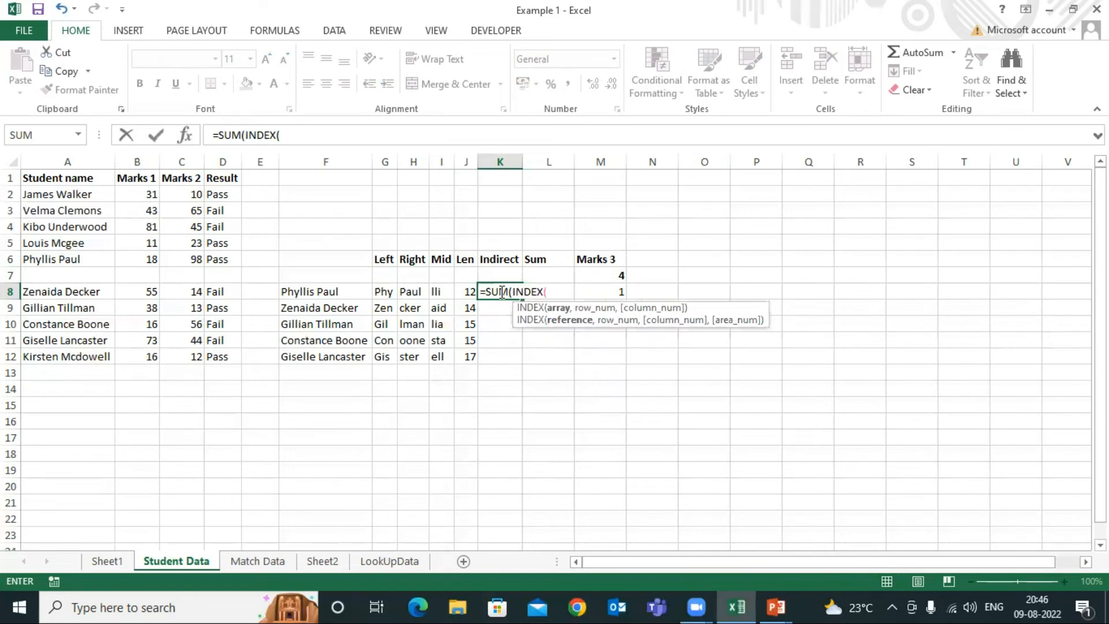
{"action": "key", "text": "BackSpace"}
{"action": "key", "text": "BackSpace"}
{"action": "key", "text": "BackSpace"}
{"action": "key", "text": "BackSpace"}
{"action": "type", "text": "dir"}
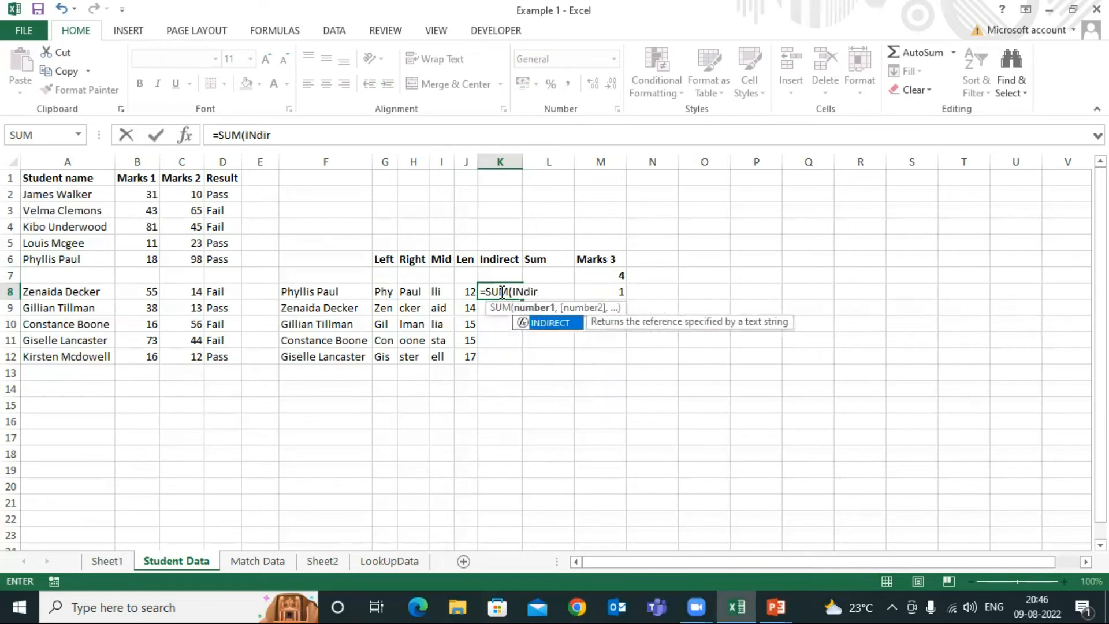
{"action": "key", "text": "Tab"}
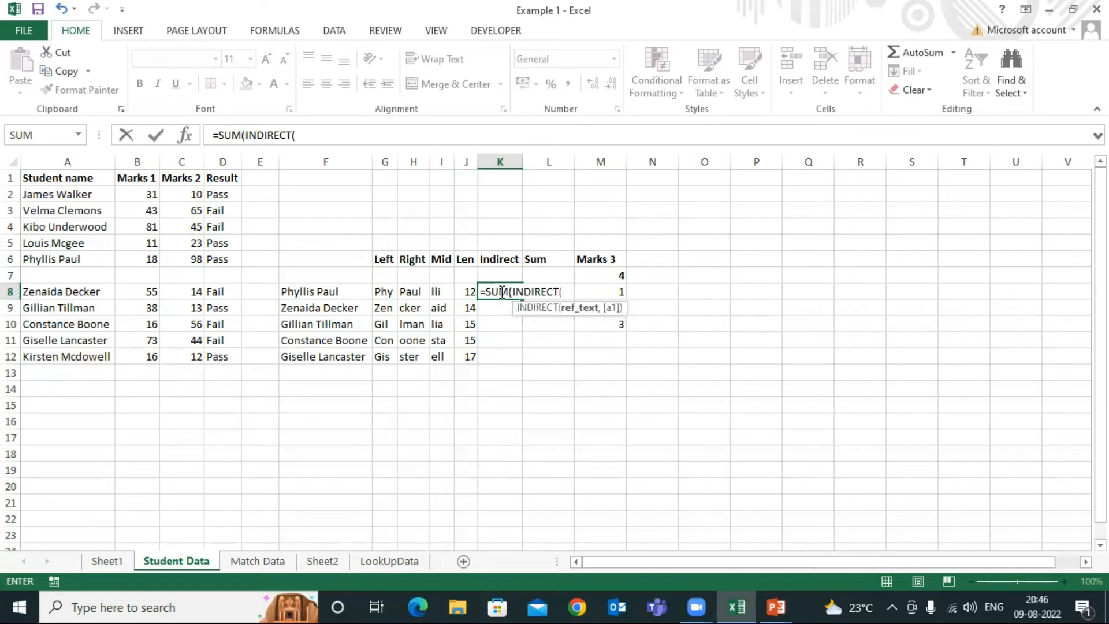
Complete the K8 formula as =SUM(INDIRECT("M7"):M10) so that its starting cell is given as quoted text
{"action": "left_click", "coordinate": [615, 275]}
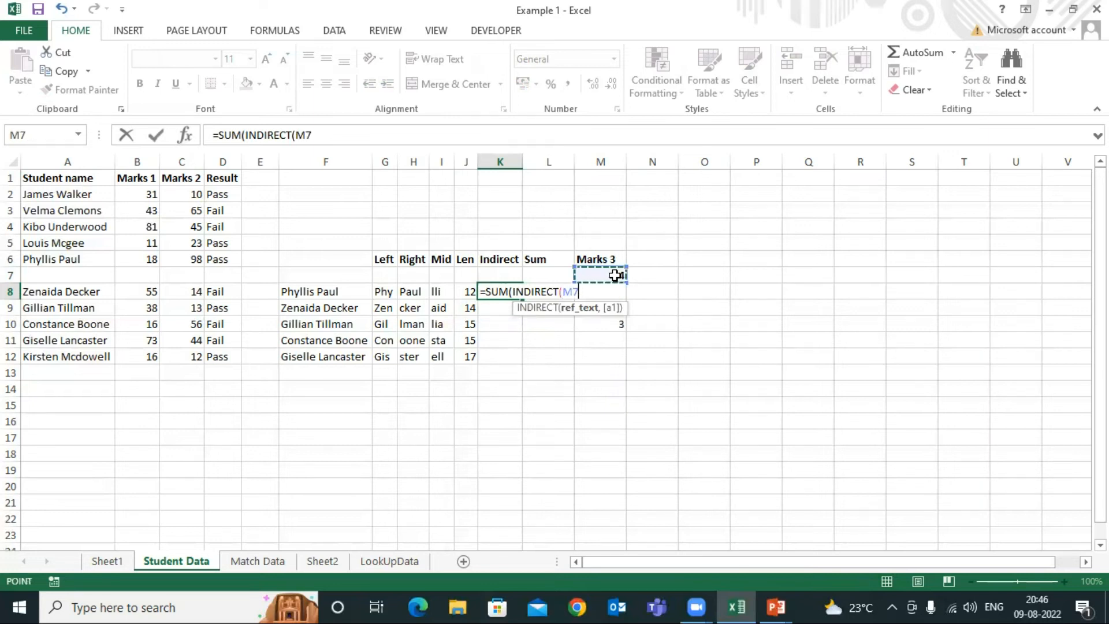
{"action": "key", "text": "BackSpace"}
{"action": "key", "text": "BackSpace"}
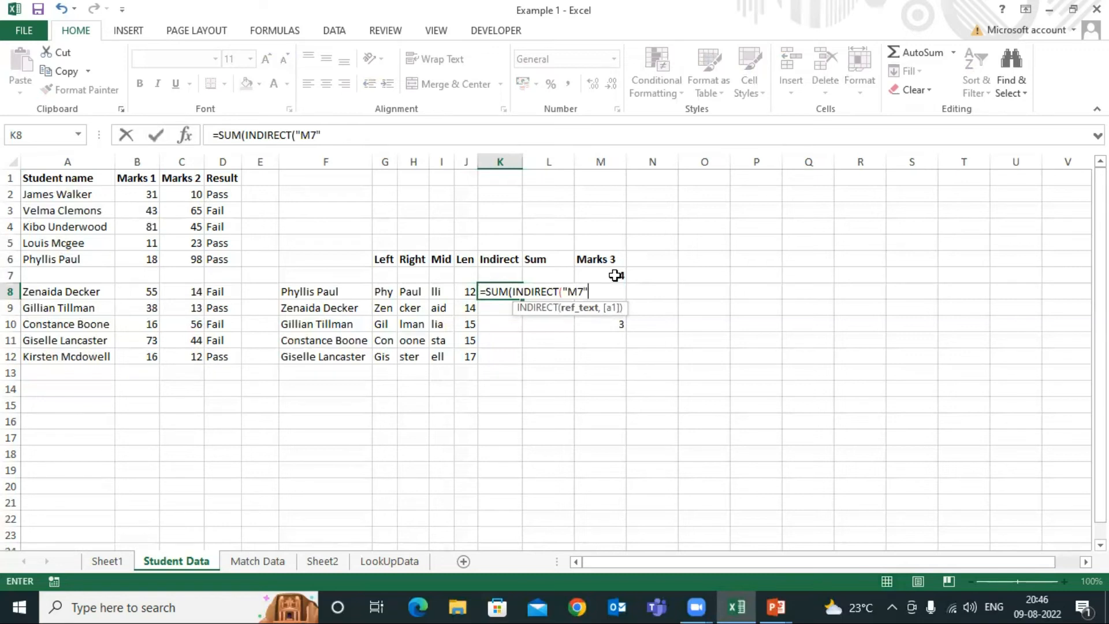
{"action": "type", "text": ","}
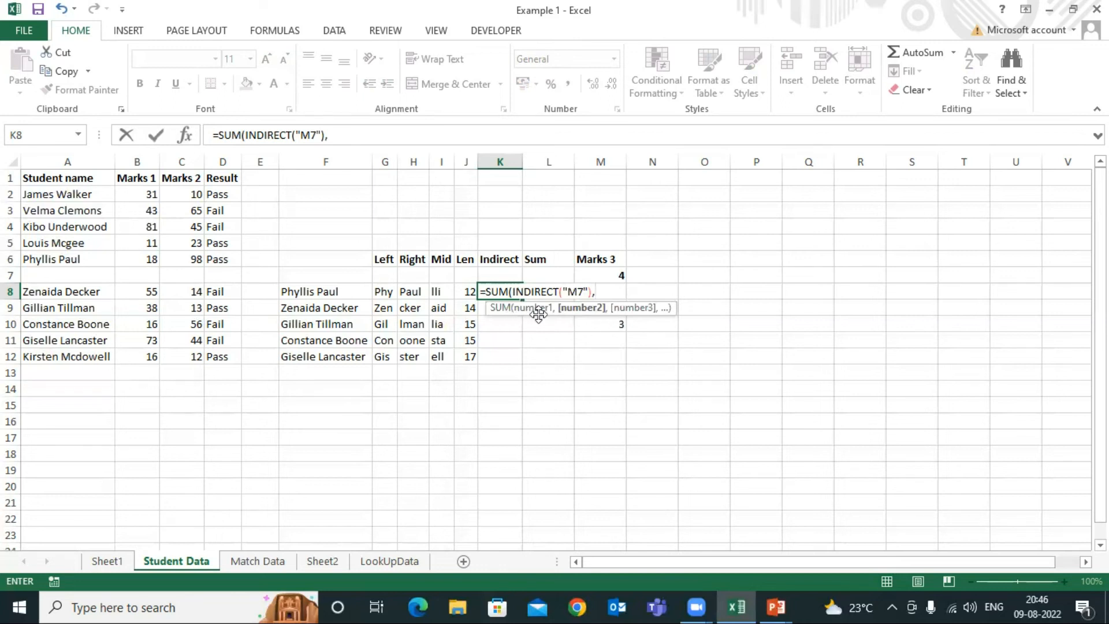
{"action": "type", "text": "M"}
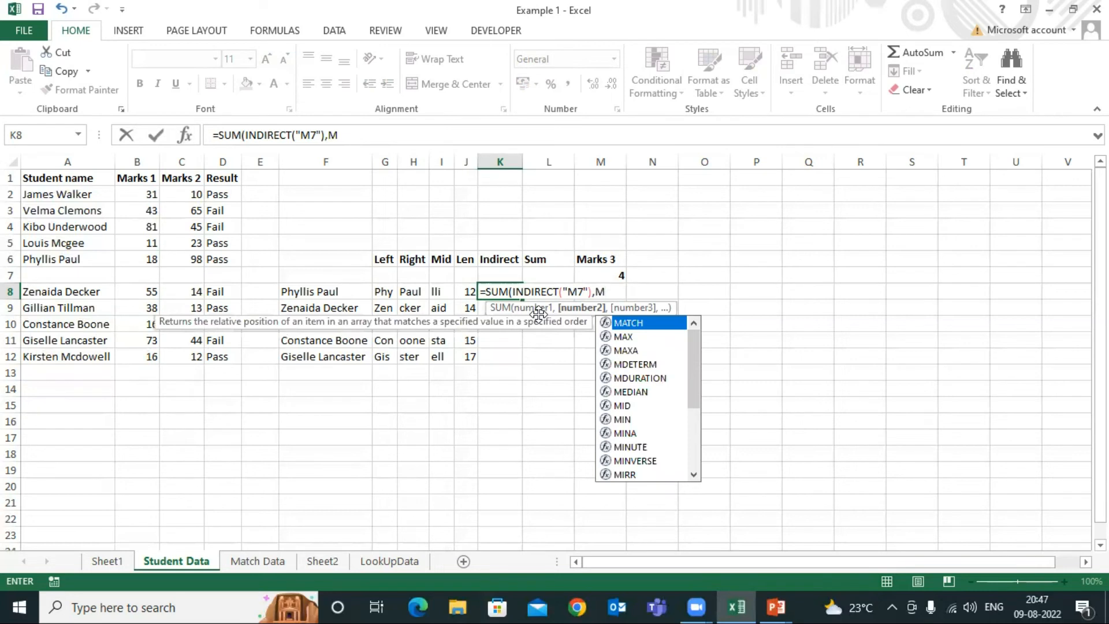
{"action": "key", "text": "BackSpace"}
{"action": "key", "text": "BackSpace"}
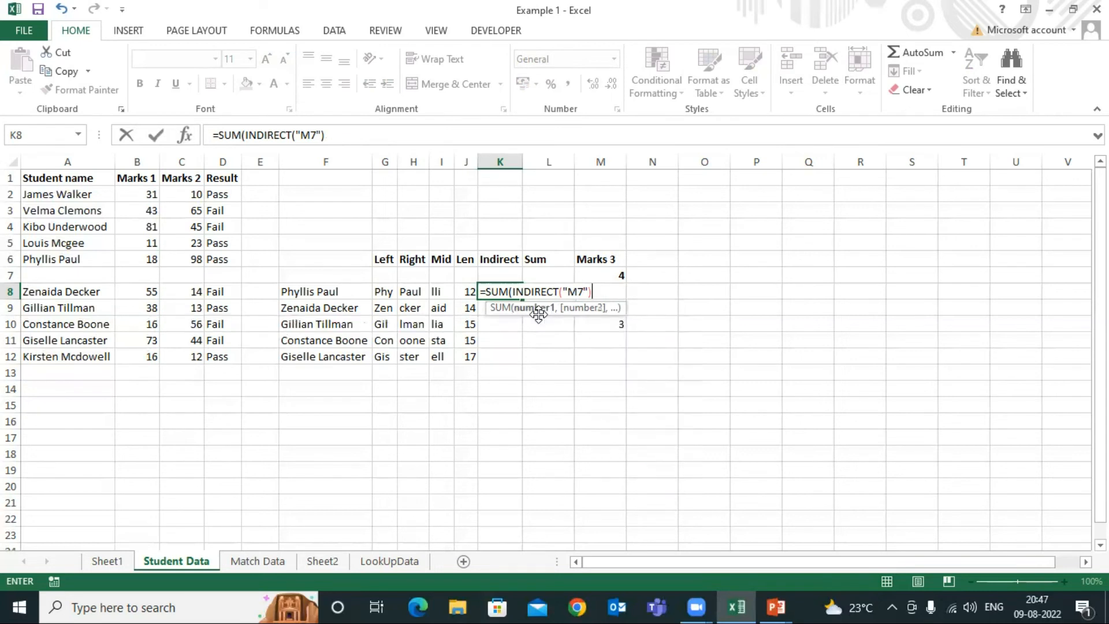
{"action": "type", "text": ":M"}
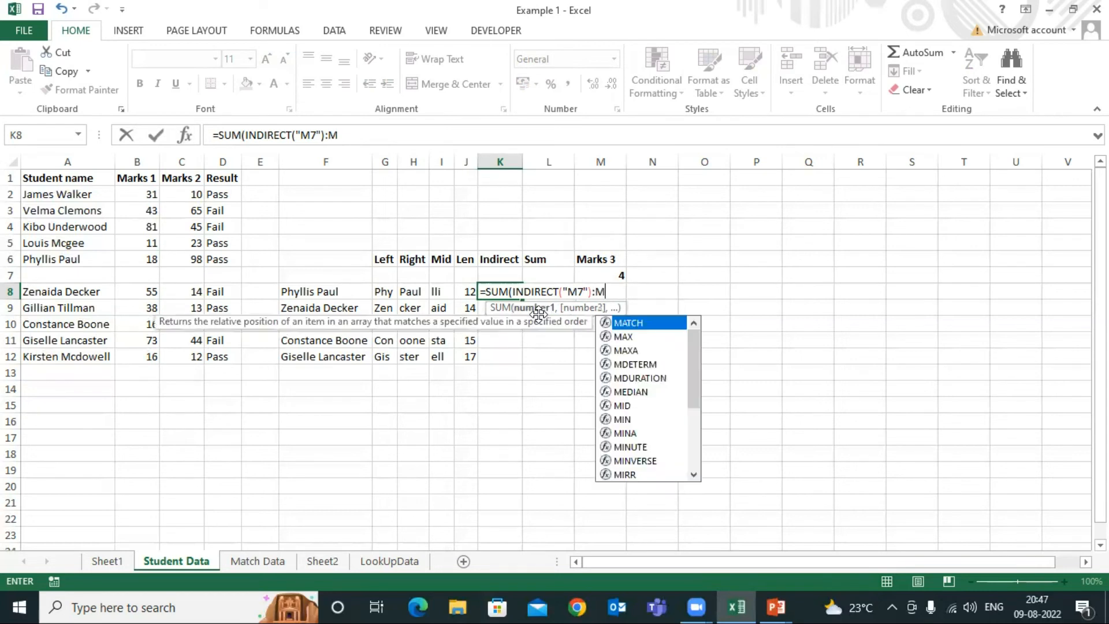
{"action": "type", "text": "10"}
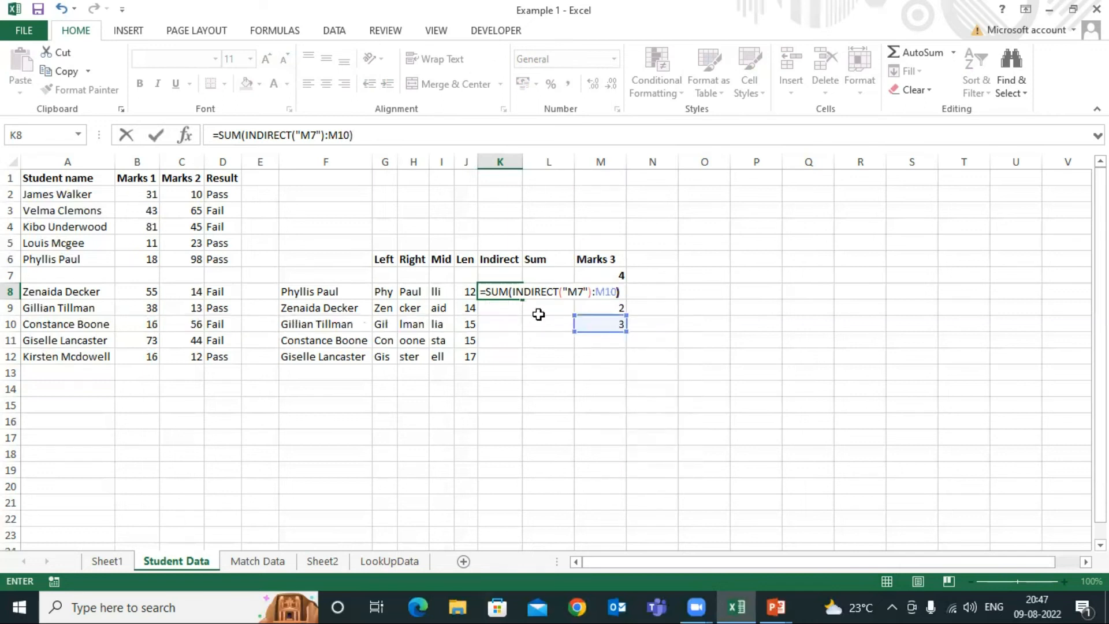
{"action": "key", "text": "Return"}
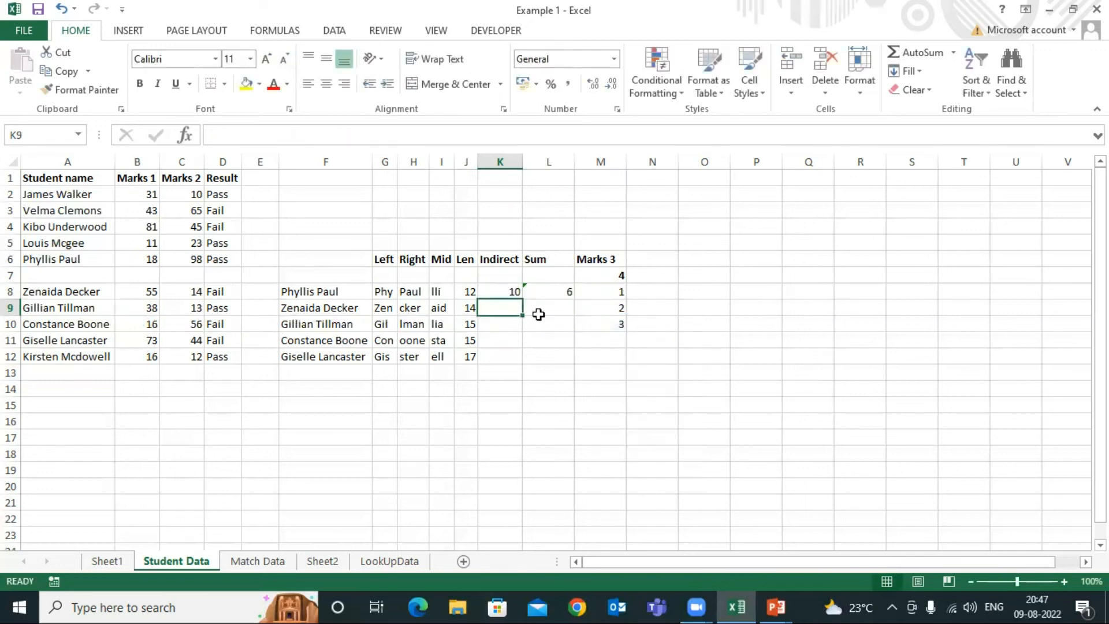
Compare the INDIRECT-based formula in K8 with the plain SUM formula in L8
{"action": "left_click", "coordinate": [500, 291]}
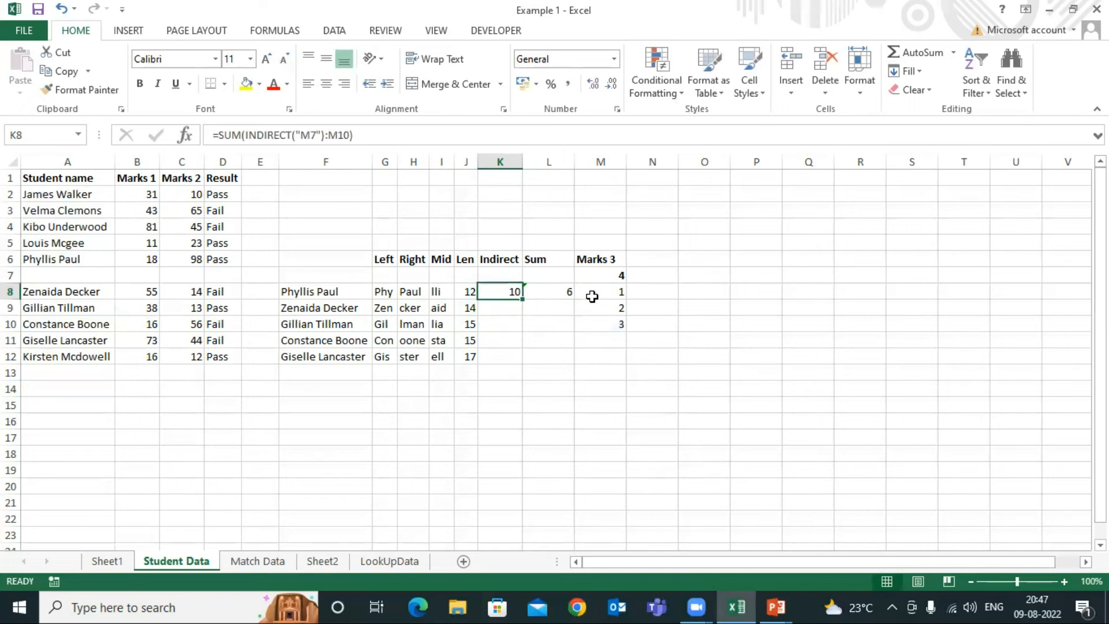
{"action": "left_click", "coordinate": [556, 291]}
{"action": "left_click", "coordinate": [492, 294]}
{"action": "left_click", "coordinate": [548, 293]}
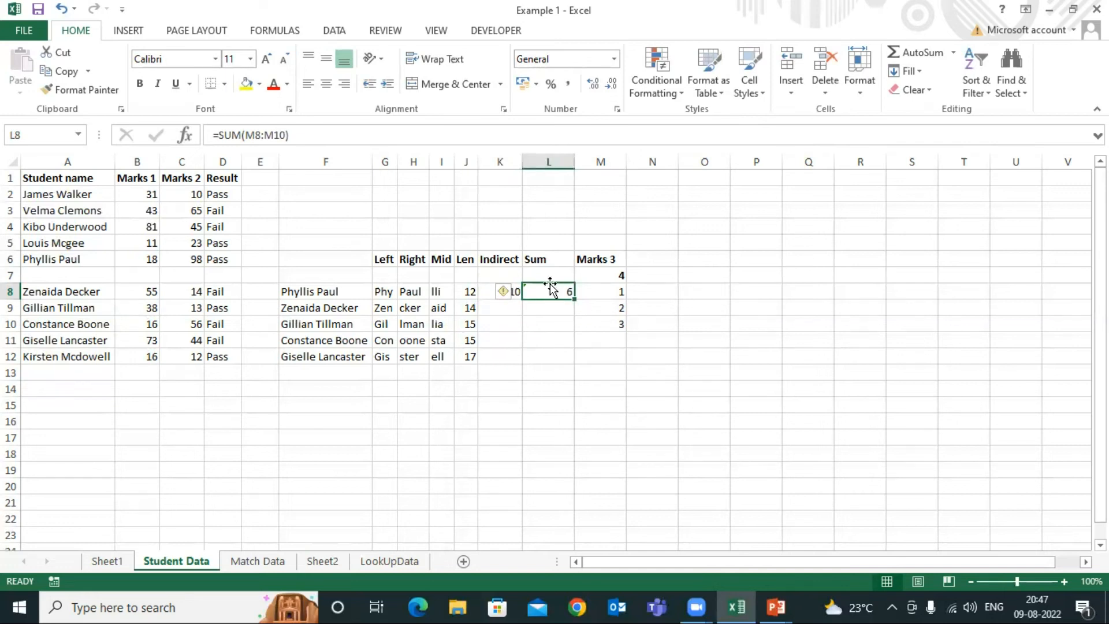
Delete the whole of row 7, which holds only the mark 4 under Marks 3
{"action": "left_click", "coordinate": [542, 274]}
{"action": "key", "text": "shift+space"}
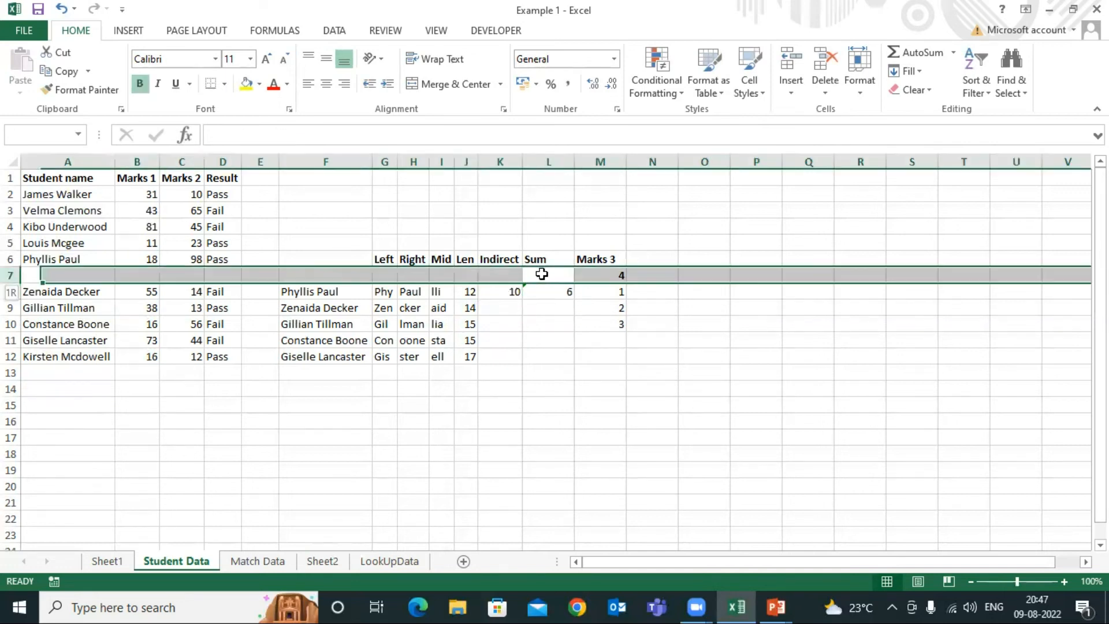
{"action": "key", "text": "ctrl+minus"}
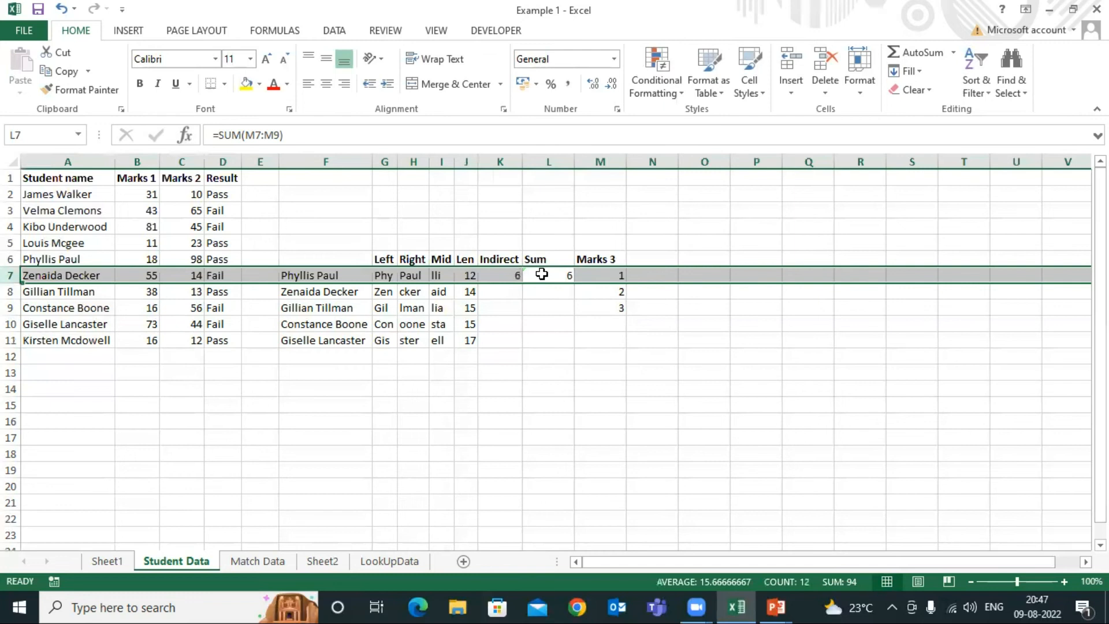
Check the range of the plain SUM formula in L7 against the Marks 3 values in M7:M9
{"action": "left_click", "coordinate": [541, 274]}
{"action": "left_click", "coordinate": [612, 281]}
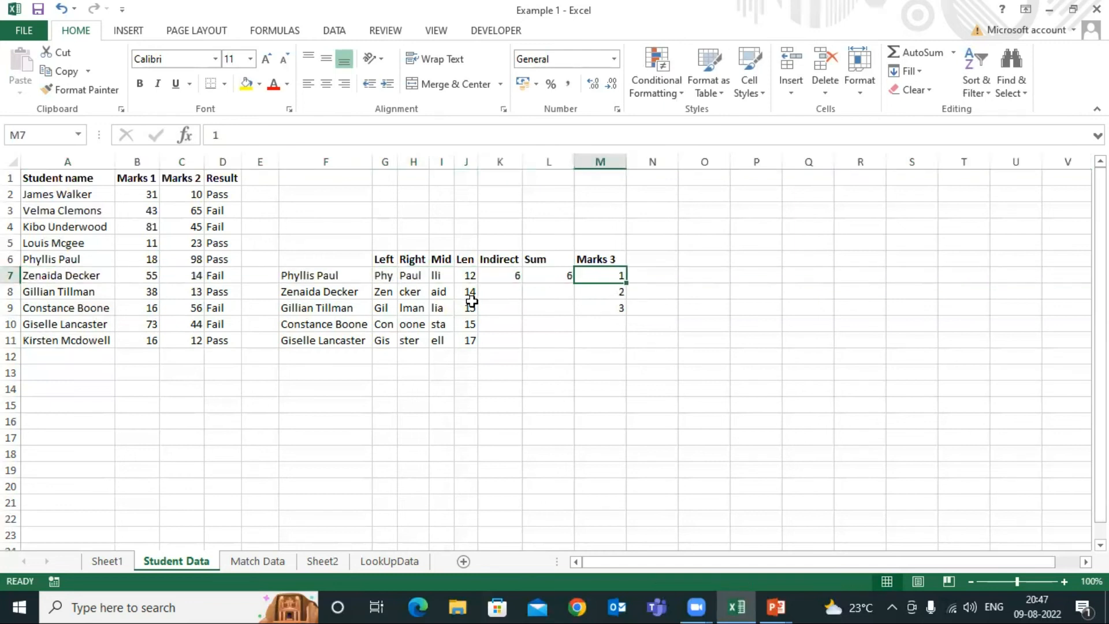
{"action": "left_click", "coordinate": [539, 277]}
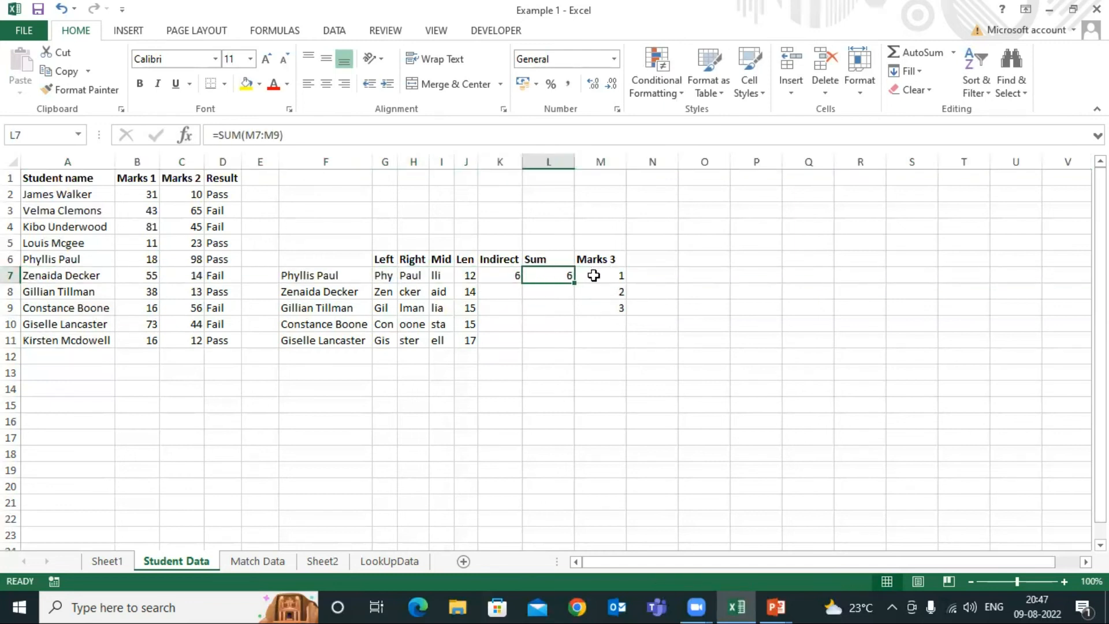
{"action": "left_click", "coordinate": [593, 275]}
{"action": "key", "text": "shift+space"}
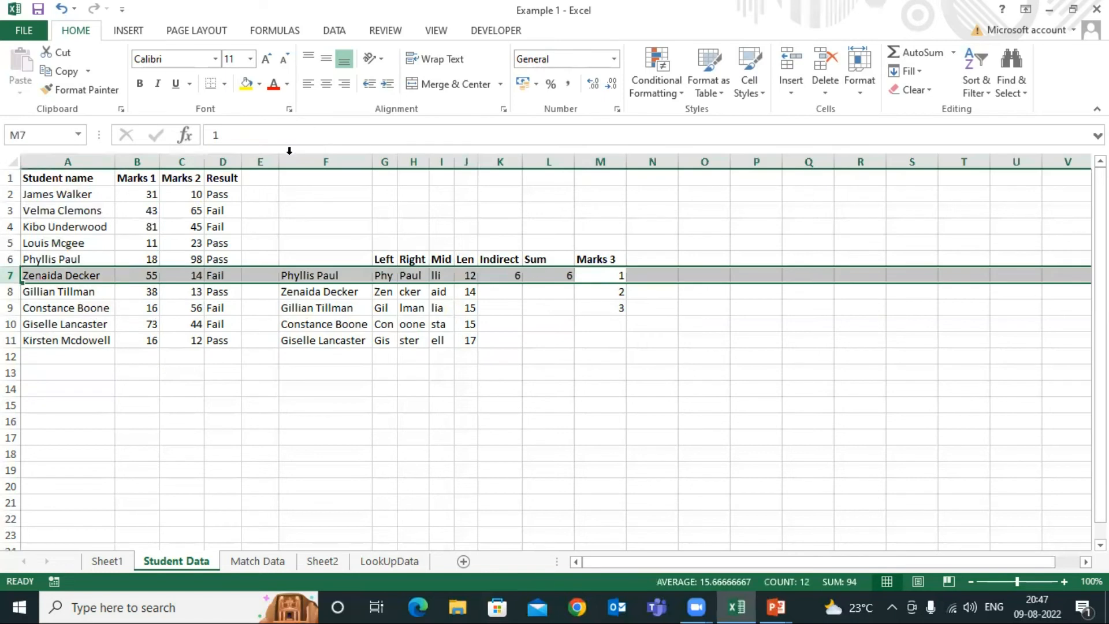
{"action": "left_click", "coordinate": [559, 279]}
{"action": "left_click", "coordinate": [588, 277]}
{"action": "left_click", "coordinate": [571, 280]}
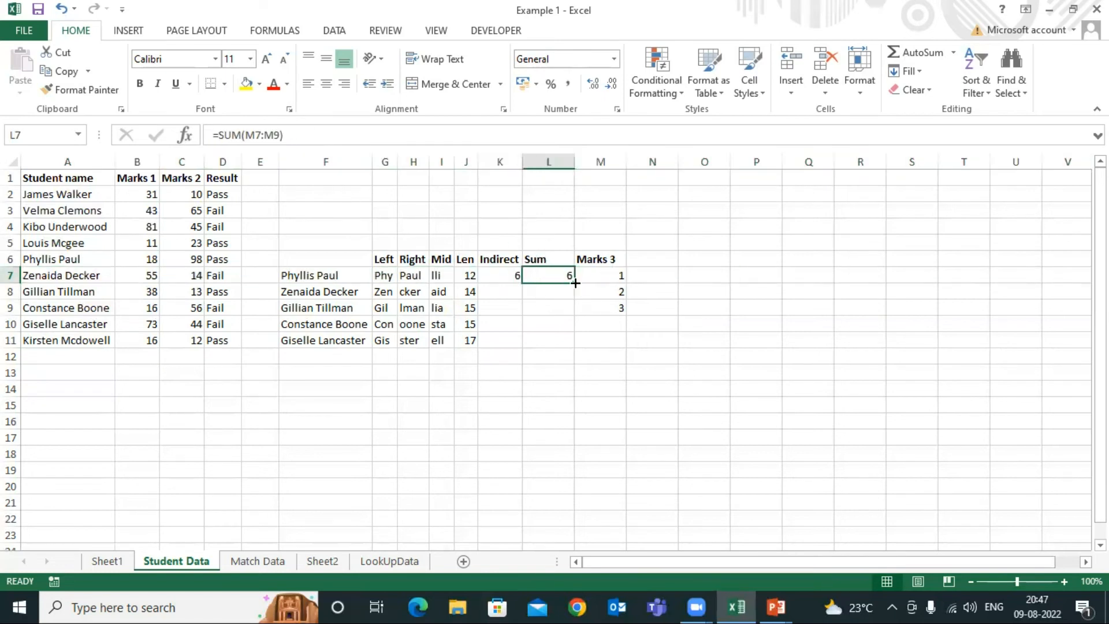
{"action": "left_click", "coordinate": [613, 305]}
{"action": "left_click", "coordinate": [612, 280]}
{"action": "left_click", "coordinate": [615, 306]}
Insert a blank row above row 7 and enter the mark 3 in its cell M7 under Marks 3
{"action": "left_click", "coordinate": [601, 279]}
{"action": "key", "text": "shift+space"}
{"action": "key", "text": "ctrl+shift+plus"}
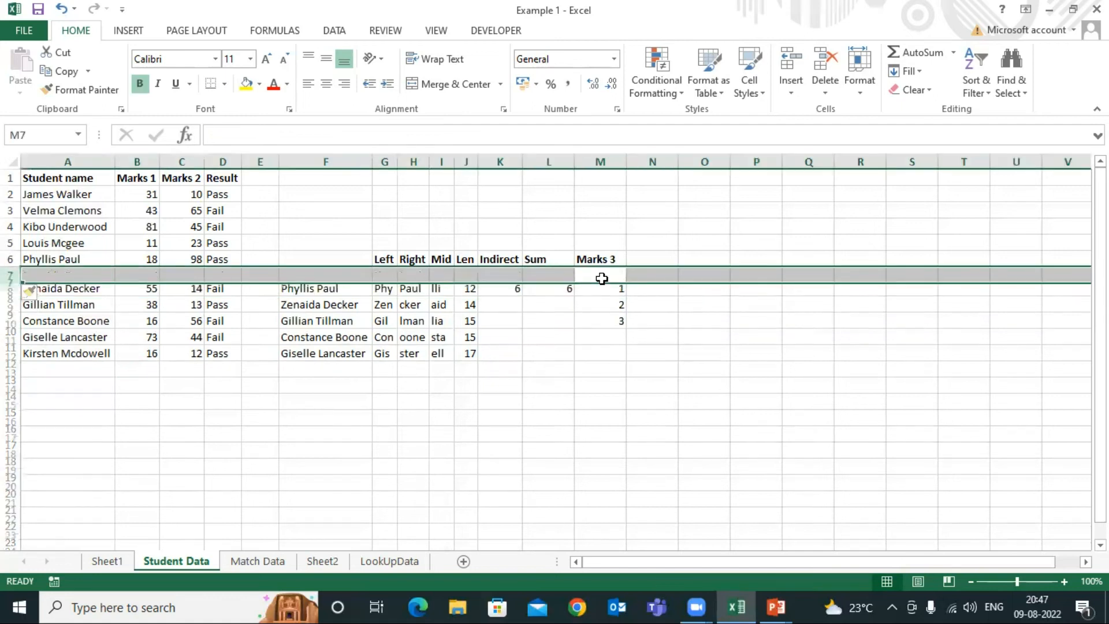
{"action": "key", "text": "Down"}
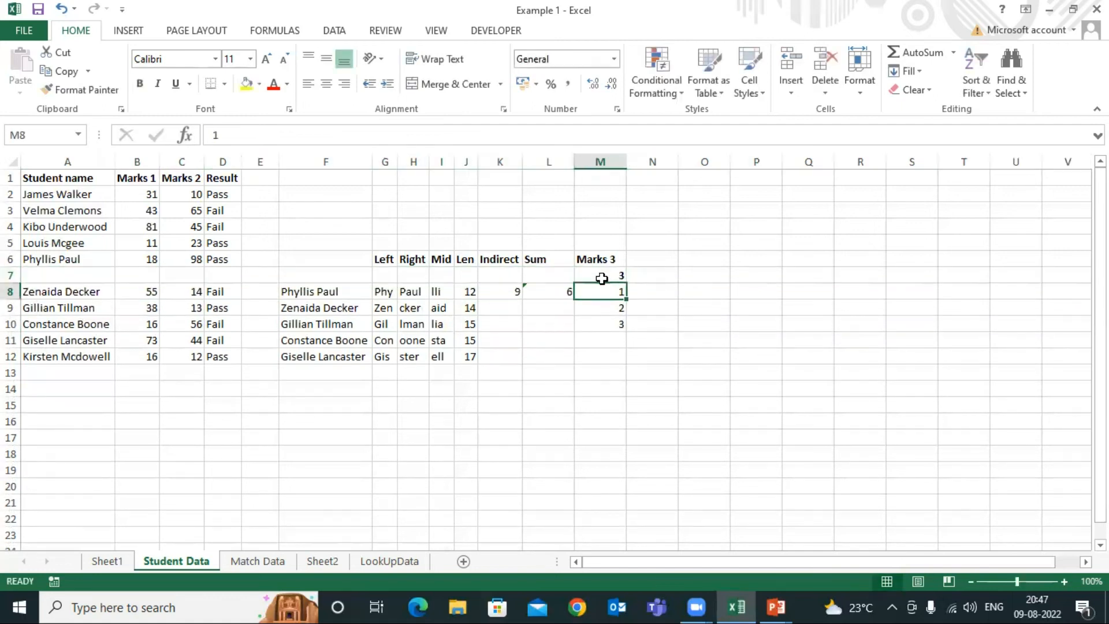
Check the plain SUM formula in L8 against the marks in M8:M10 and the added mark in M7
{"action": "left_click", "coordinate": [564, 295]}
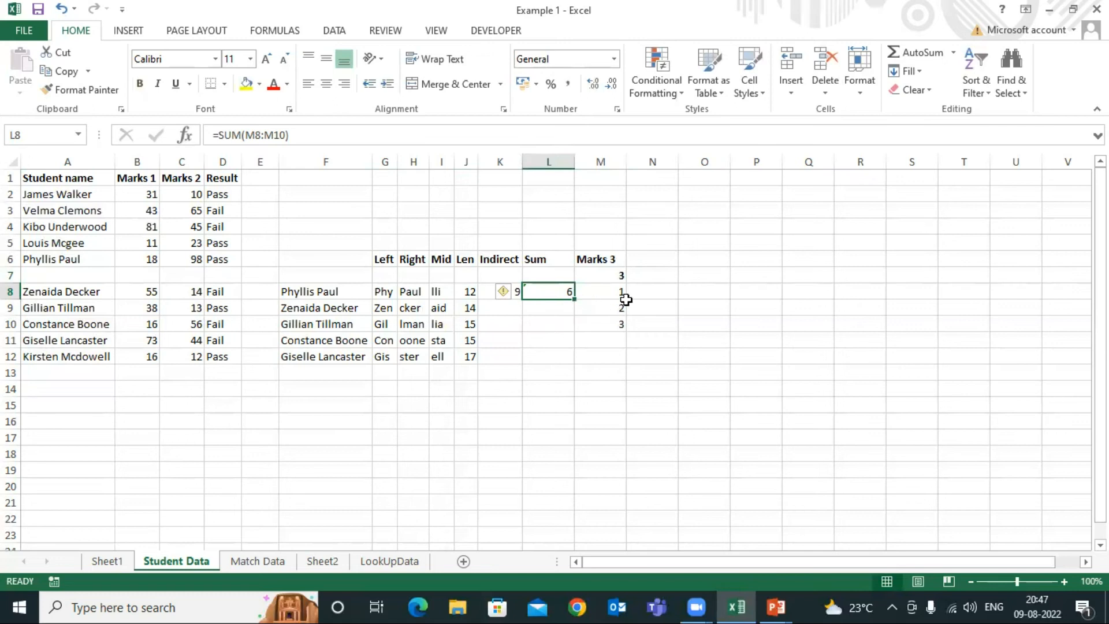
{"action": "left_click", "coordinate": [615, 298]}
{"action": "left_click_drag", "start_coordinate": [615, 298], "coordinate": [616, 322]}
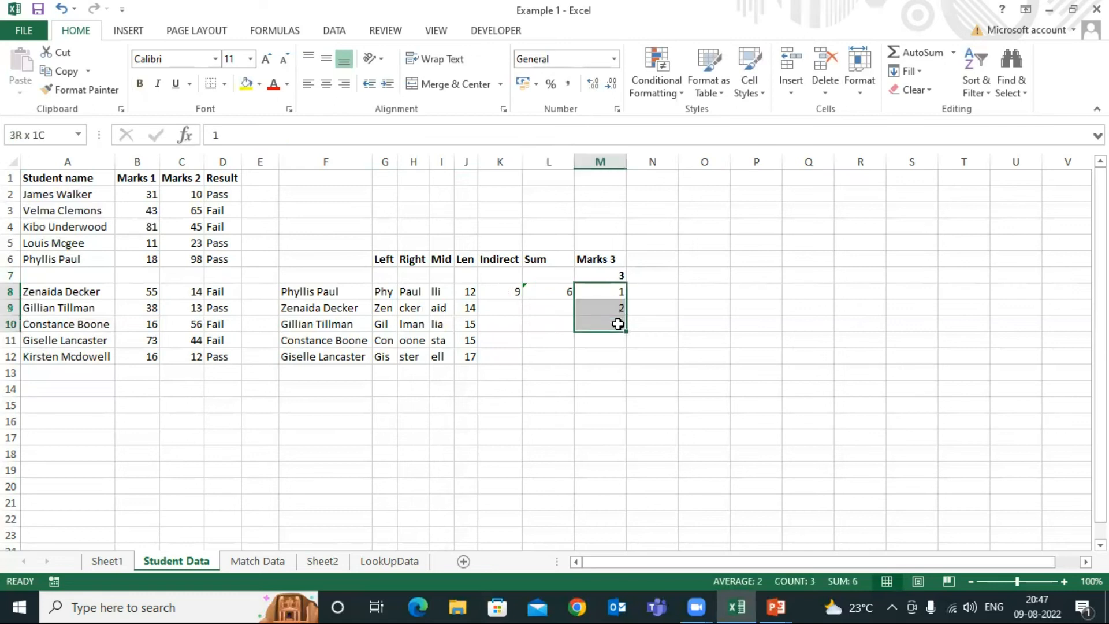
{"action": "left_click", "coordinate": [610, 276]}
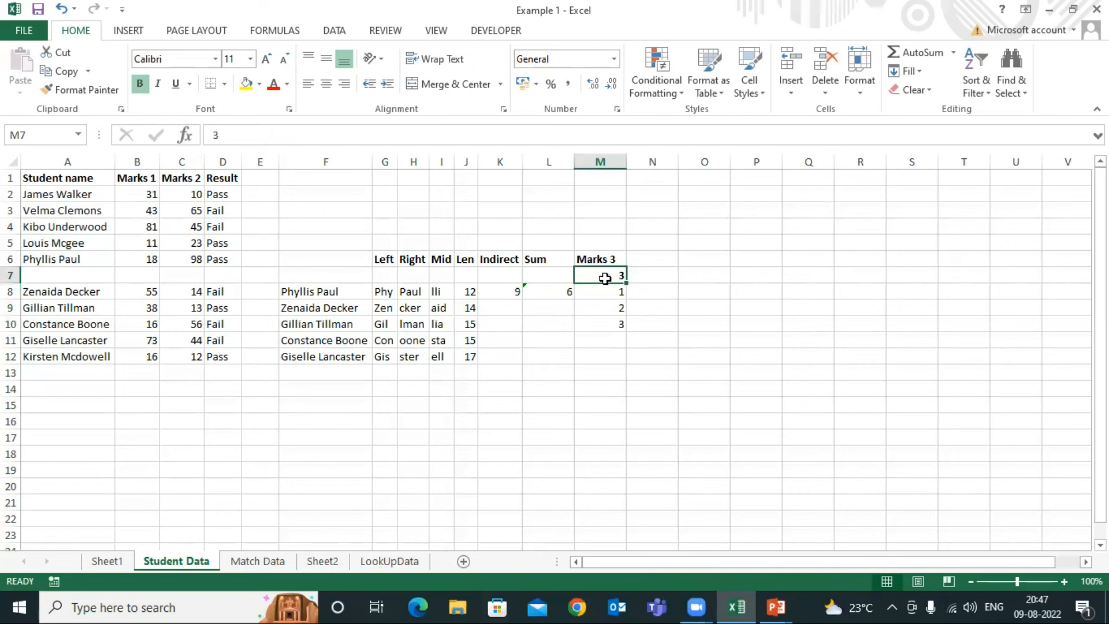
Check the INDIRECT-based formula in K8 against the full set of Marks 3 values in M7:M10
{"action": "left_click", "coordinate": [507, 259]}
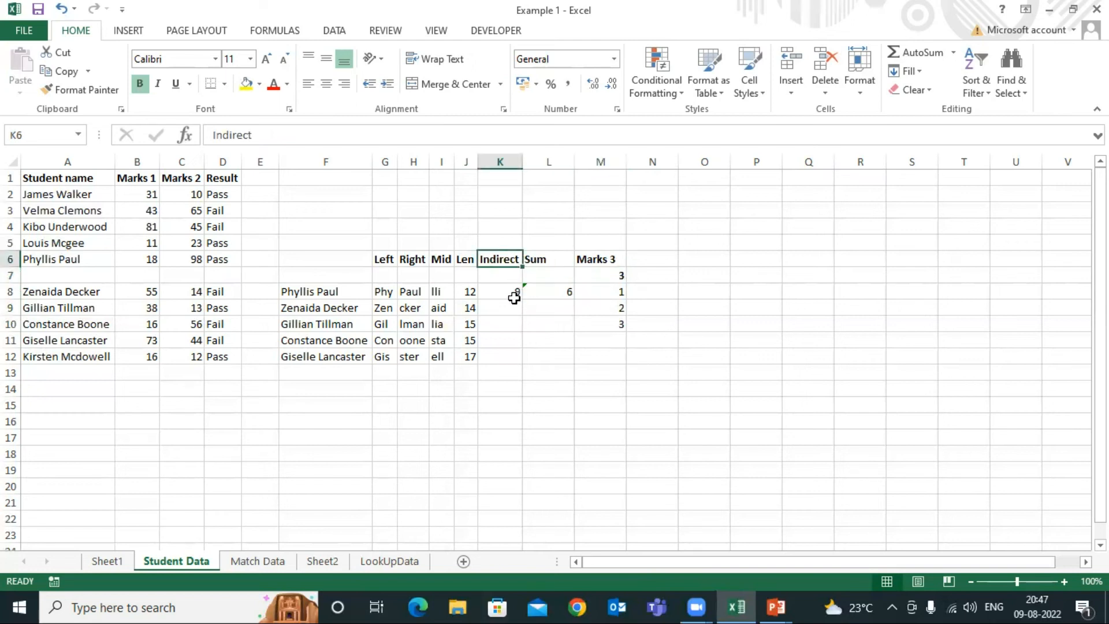
{"action": "left_click", "coordinate": [512, 292]}
{"action": "left_click", "coordinate": [611, 276]}
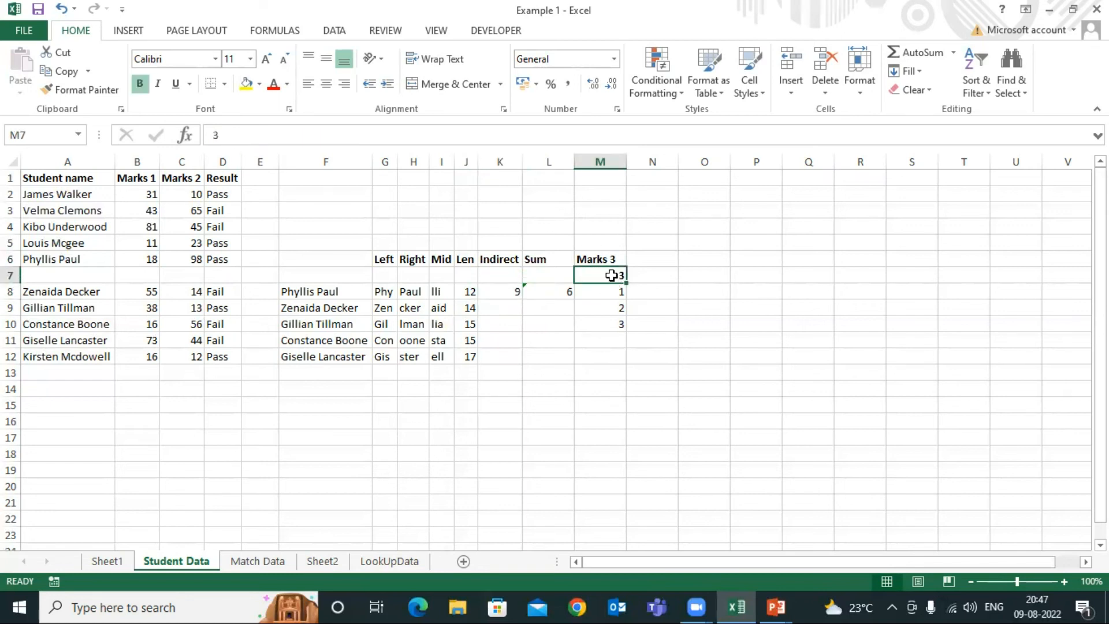
{"action": "left_click", "coordinate": [502, 294]}
{"action": "left_click_drag", "start_coordinate": [622, 280], "coordinate": [616, 324]}
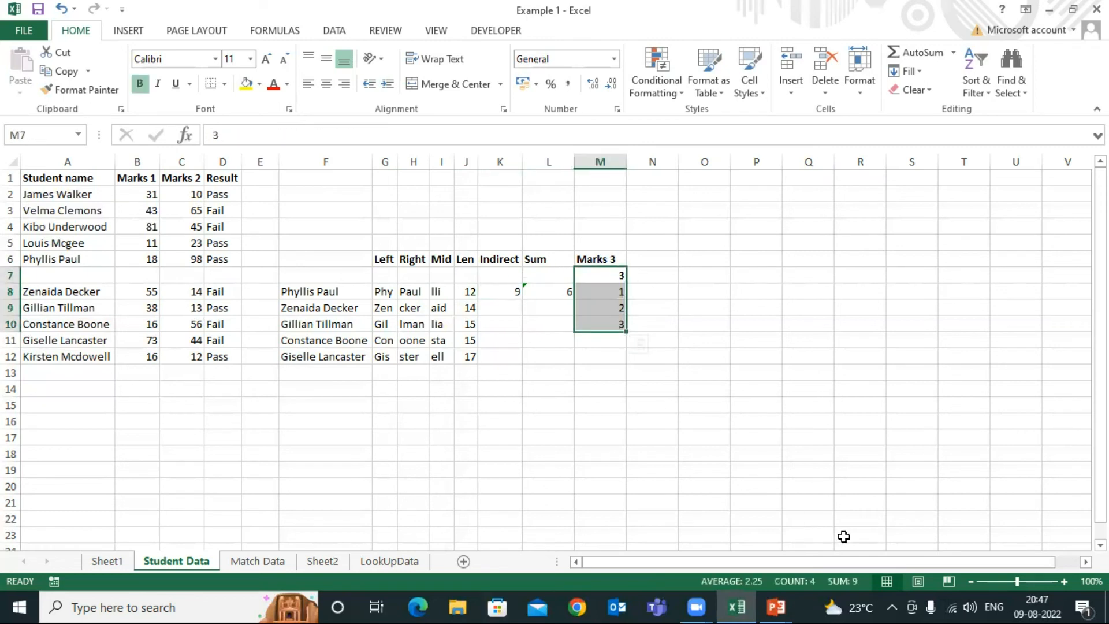
{"action": "left_click", "coordinate": [512, 292]}
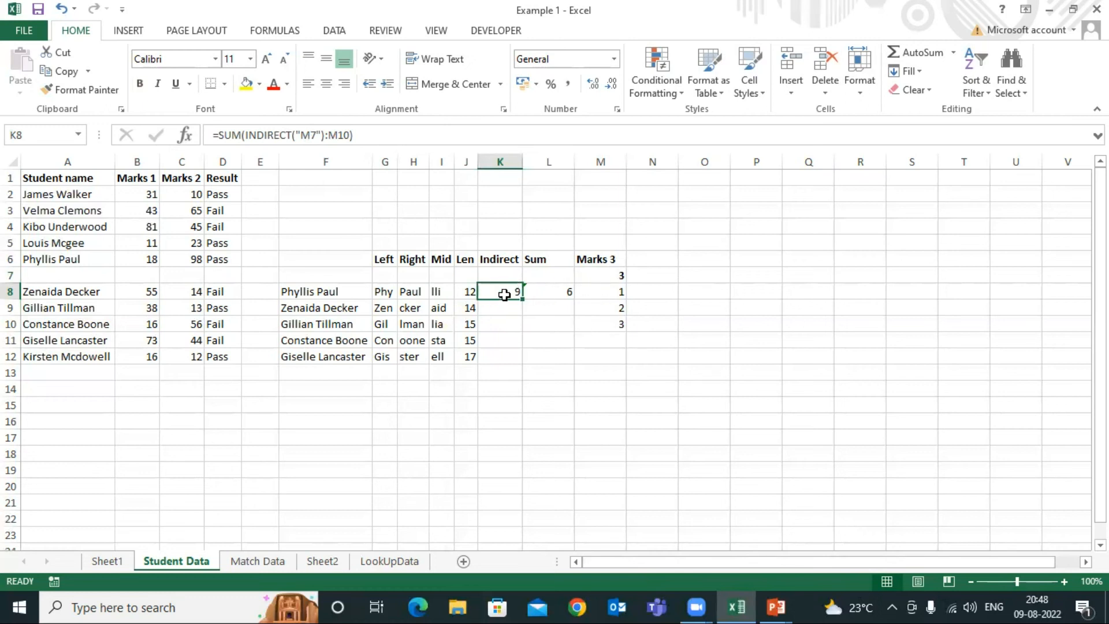
Insert a blank row above row 9 and enter the mark 32 in its cell M9 under Marks 3
{"action": "left_click", "coordinate": [607, 308]}
{"action": "key", "text": "shift+space"}
{"action": "key", "text": "ctrl+shift+plus"}
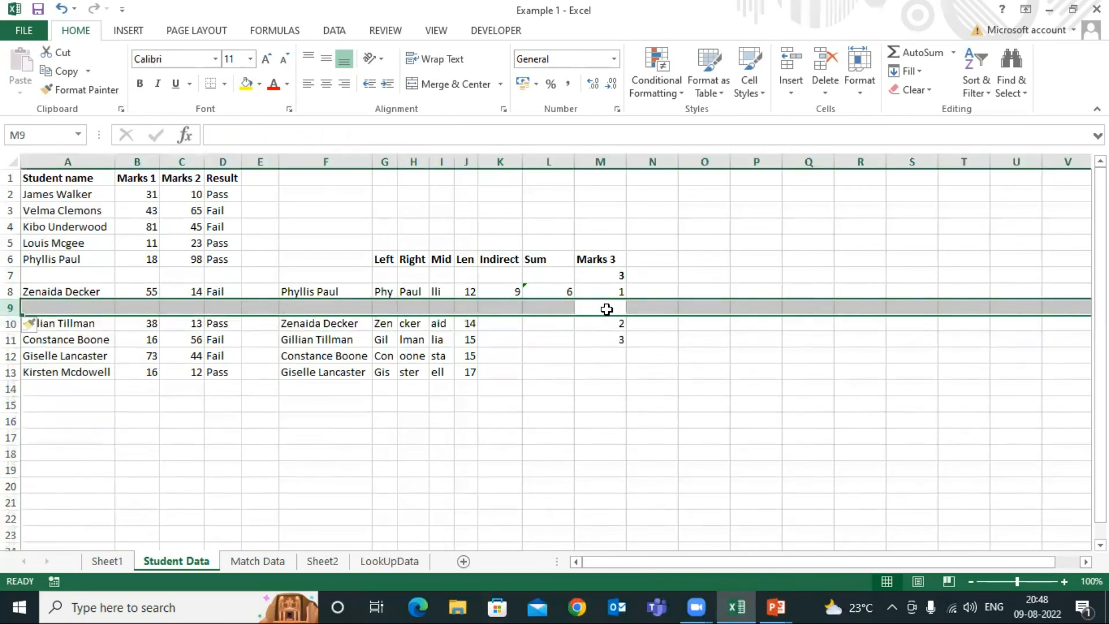
{"action": "left_click", "coordinate": [607, 309]}
{"action": "type", "text": "32"}
{"action": "key", "text": "Return"}
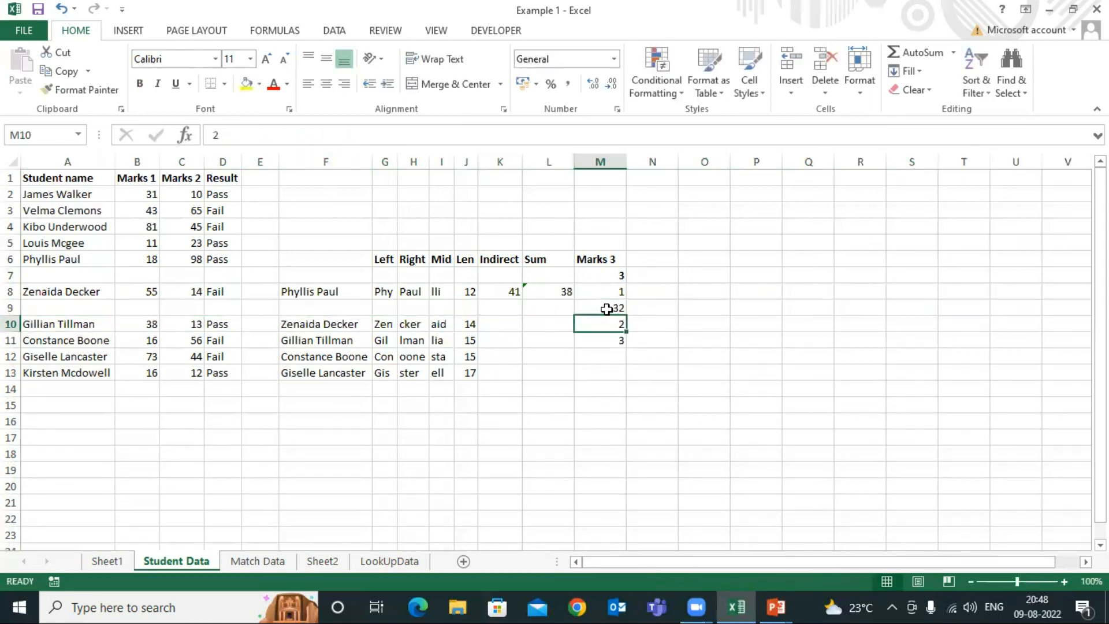
Compare the totals of M7:M11 and M8:M11 with the Indirect and Sum results in row 8
{"action": "left_click_drag", "start_coordinate": [606, 276], "coordinate": [607, 341]}
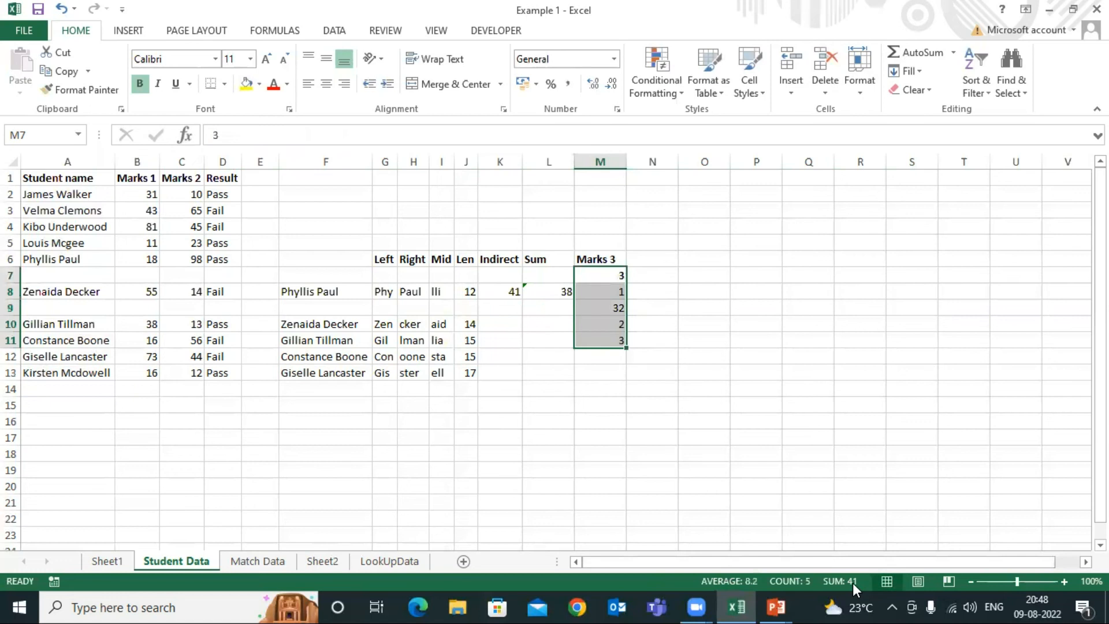
{"action": "left_click", "coordinate": [556, 296]}
{"action": "left_click", "coordinate": [785, 317]}
{"action": "left_click_drag", "start_coordinate": [595, 294], "coordinate": [606, 337]}
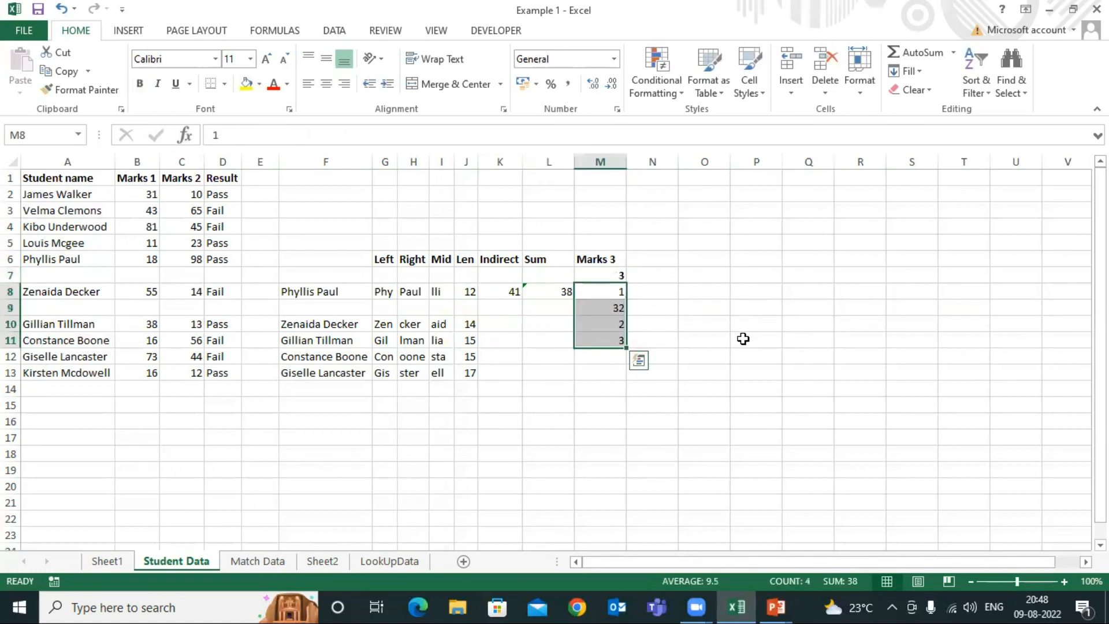
{"action": "left_click", "coordinate": [716, 335]}
Delete the inserted rows 9 and 7 that hold the added marks 32 and 3
{"action": "left_click", "coordinate": [557, 305]}
{"action": "key", "text": "shift+space"}
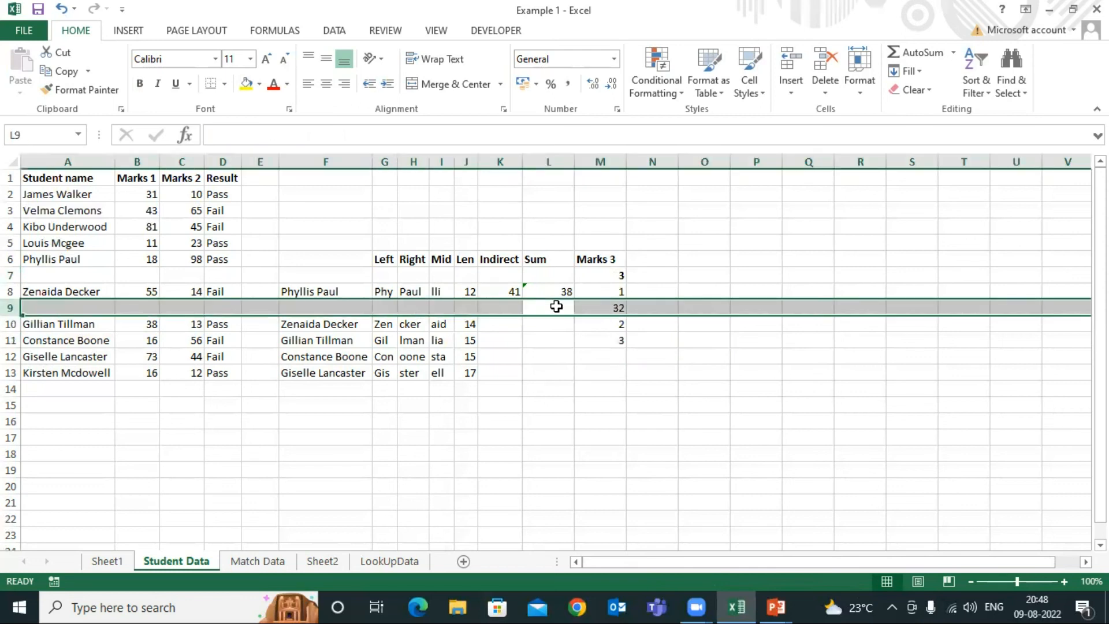
{"action": "key", "text": "ctrl+minus"}
{"action": "left_click", "coordinate": [549, 274]}
{"action": "key", "text": "shift+space"}
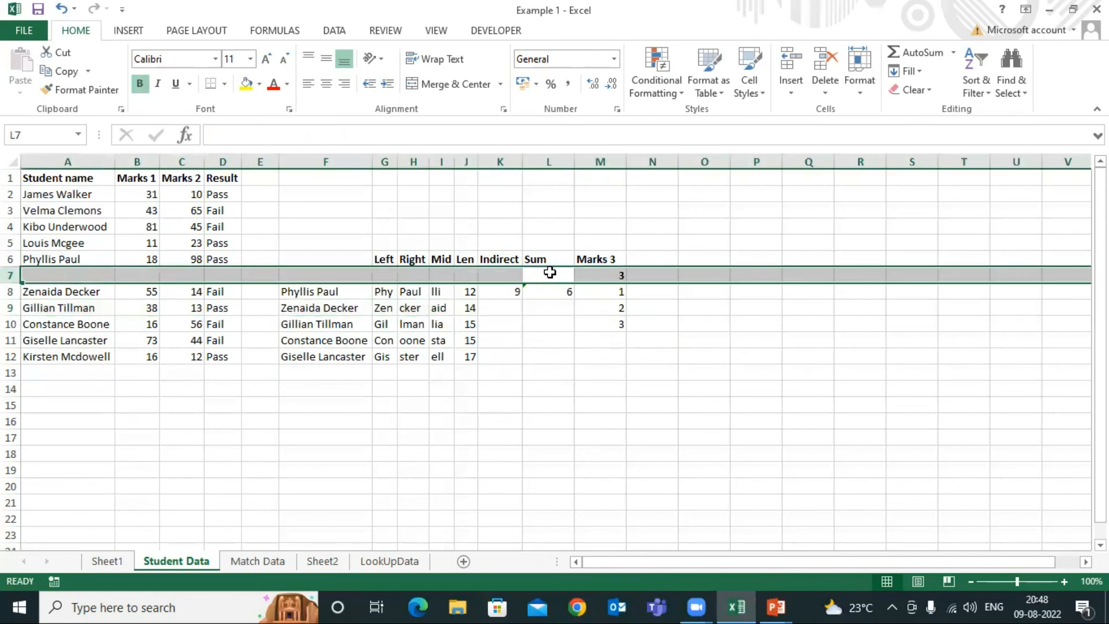
{"action": "key", "text": "ctrl+minus"}
Review the INDIRECT-based formula in K7 alongside the plain SUM formula in L7
{"action": "left_click", "coordinate": [516, 275]}
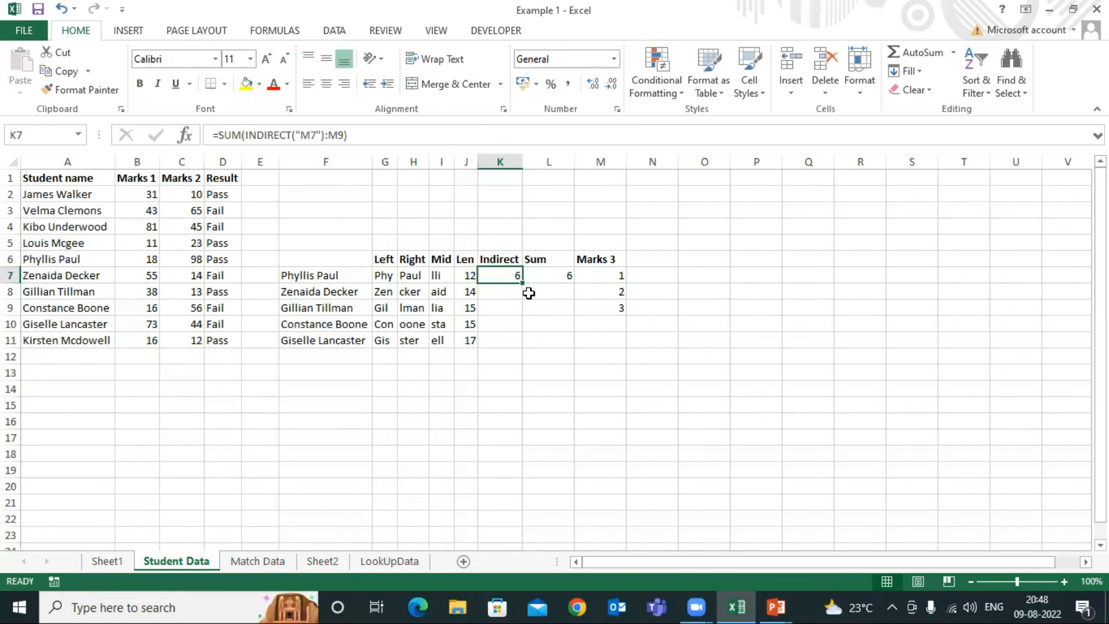
{"action": "left_click", "coordinate": [548, 276]}
{"action": "left_click", "coordinate": [502, 275]}
Select the Student name heading in A1 and switch to the agenda slide in the PowerPoint slide show
{"action": "left_click", "coordinate": [81, 180]}
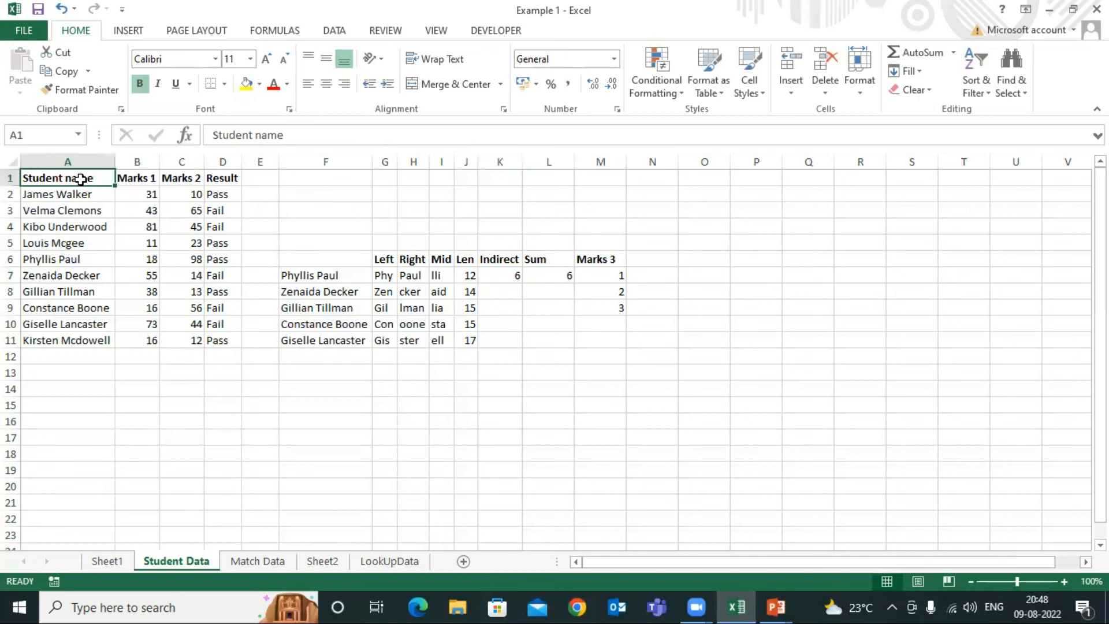
{"action": "key", "text": "alt+Tab"}
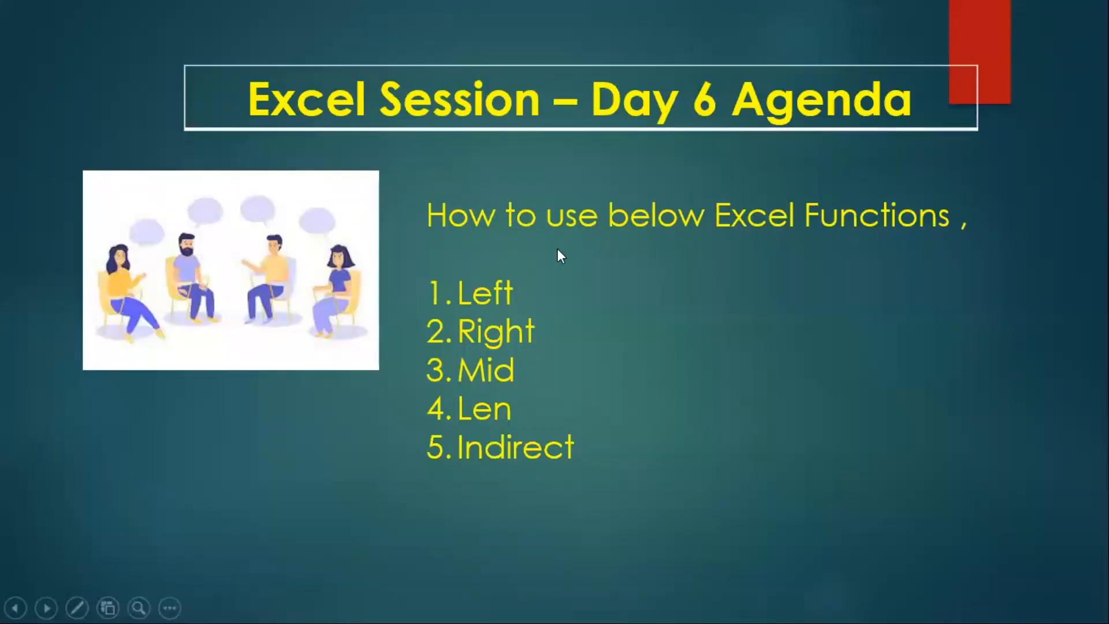